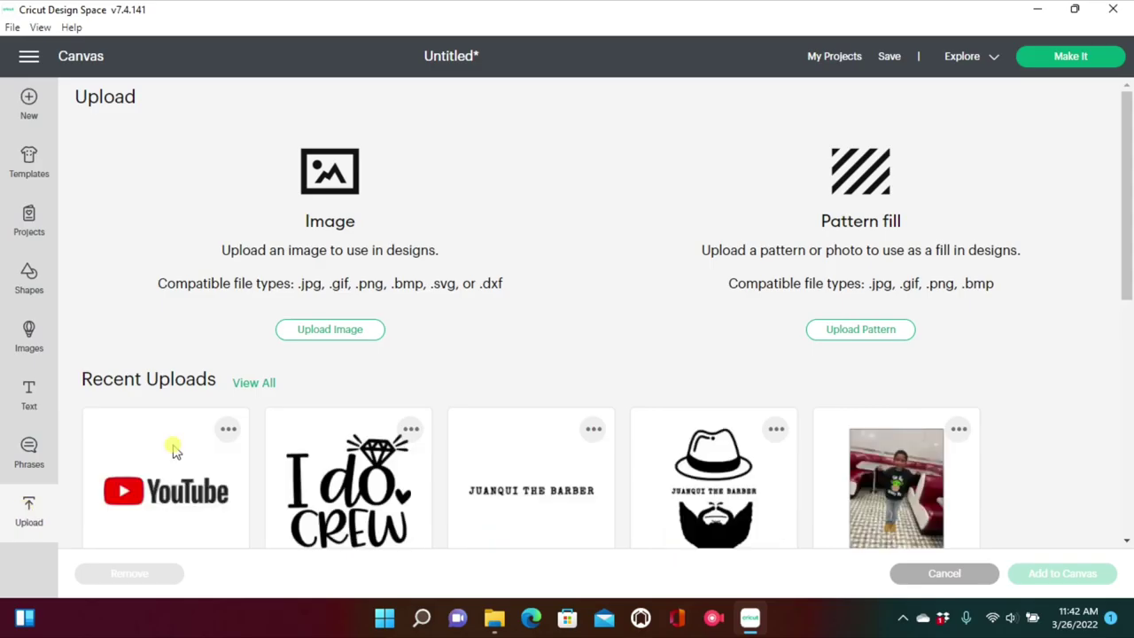
- Add the uploaded photo of the boy in the white headband to the canvas
scroll(265, 425, "down", 4)
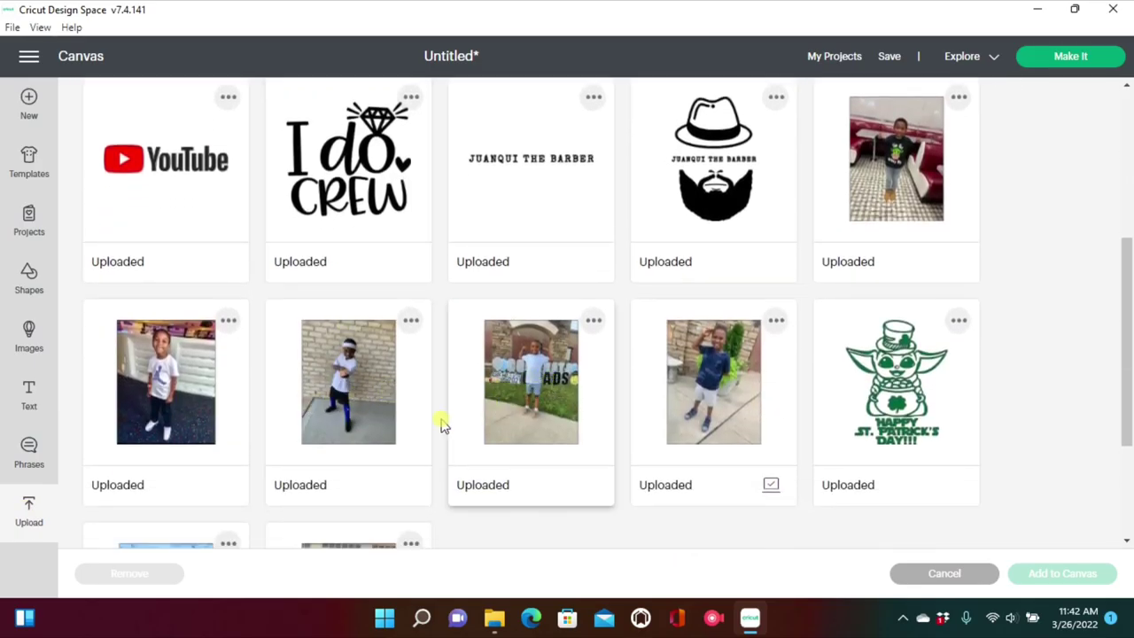
left_click(377, 403)
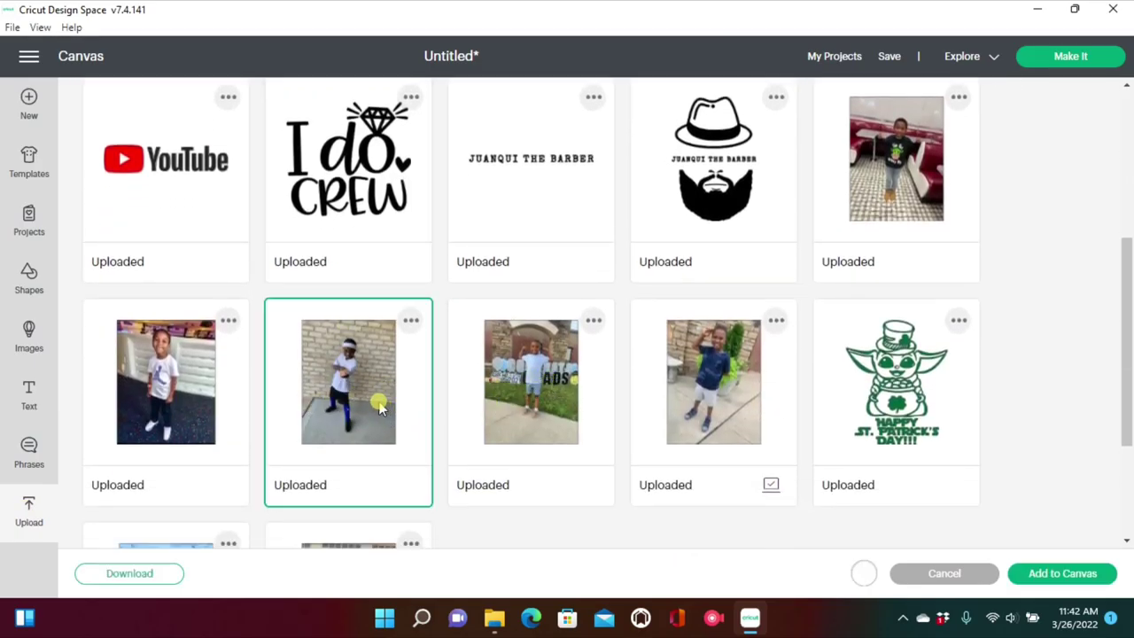
left_click(1043, 564)
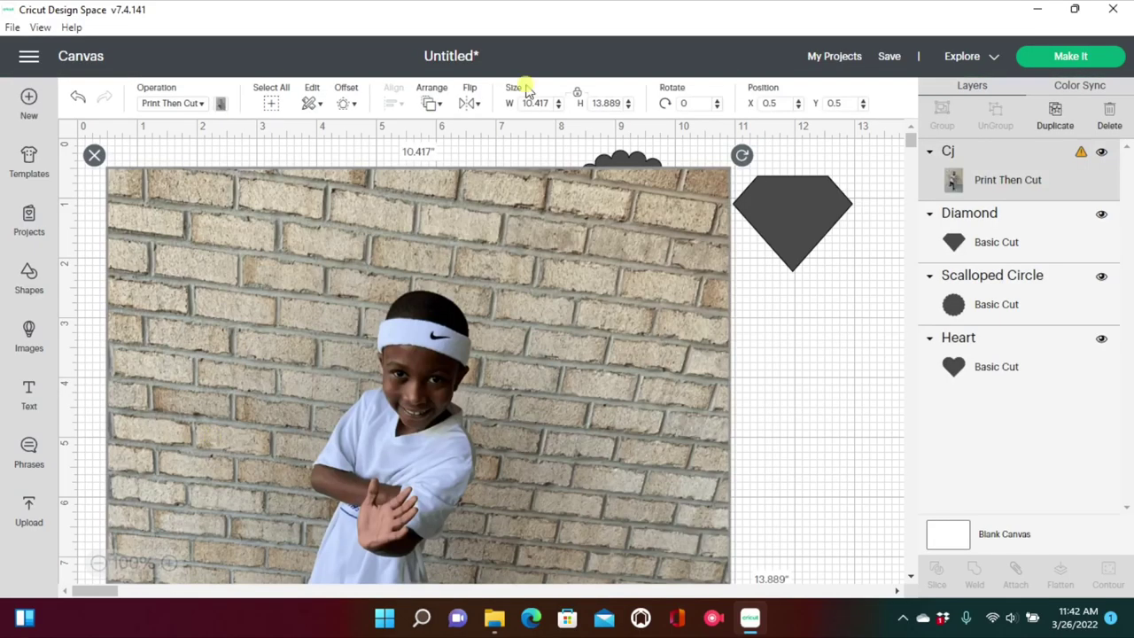
- Resize the photo to 4 in wide by 4 in high
left_click_drag(555, 103, 516, 105)
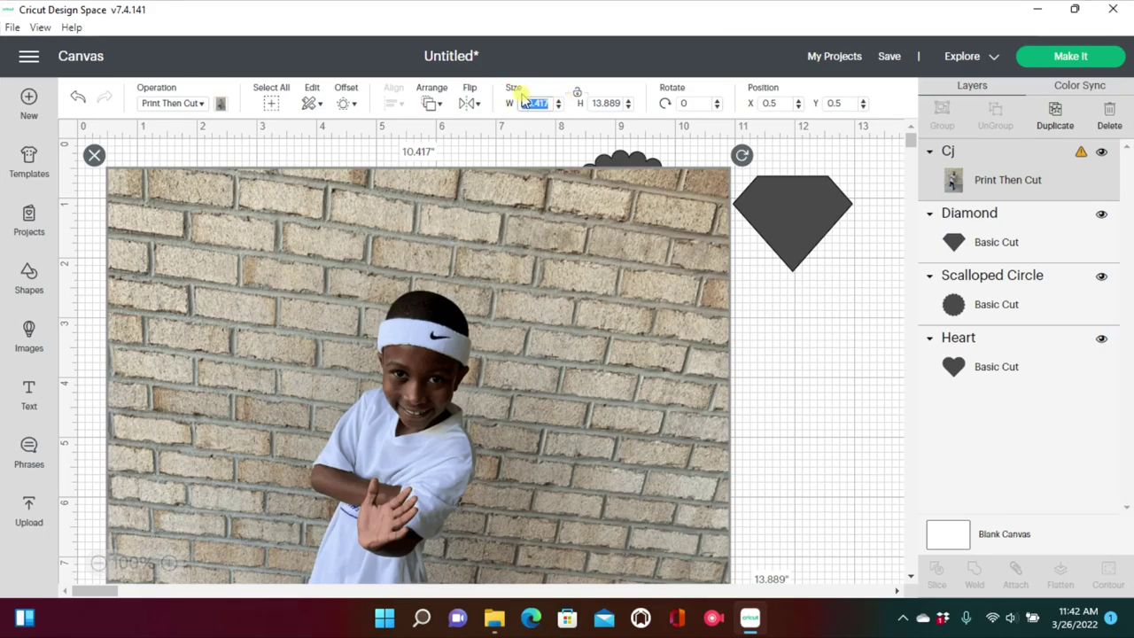
type("4")
left_click_drag(626, 105, 615, 100)
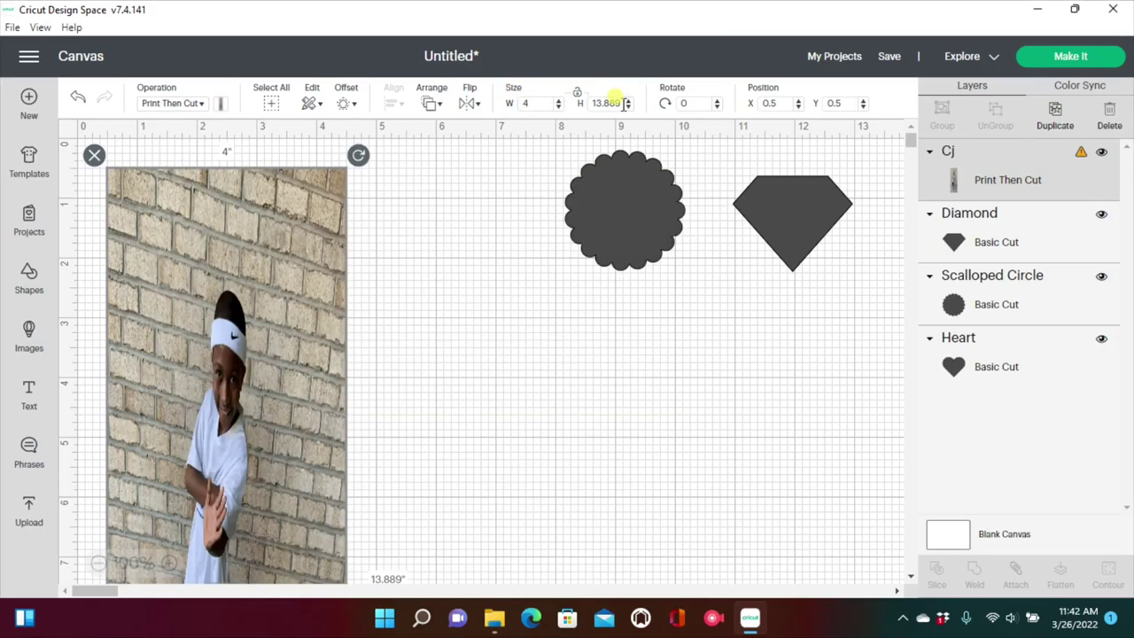
type("4")
key("Return")
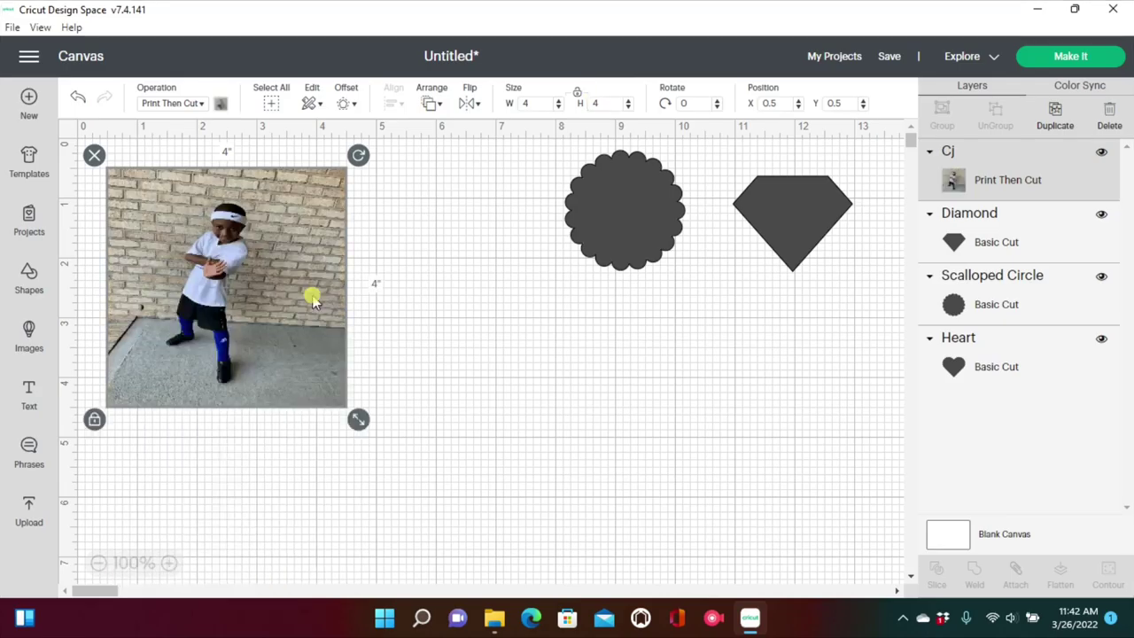
- Move the photo partly clear of the heart and bring the heart to the front
left_click_drag(311, 296, 451, 342)
left_click_drag(263, 266, 263, 251)
left_click(183, 243)
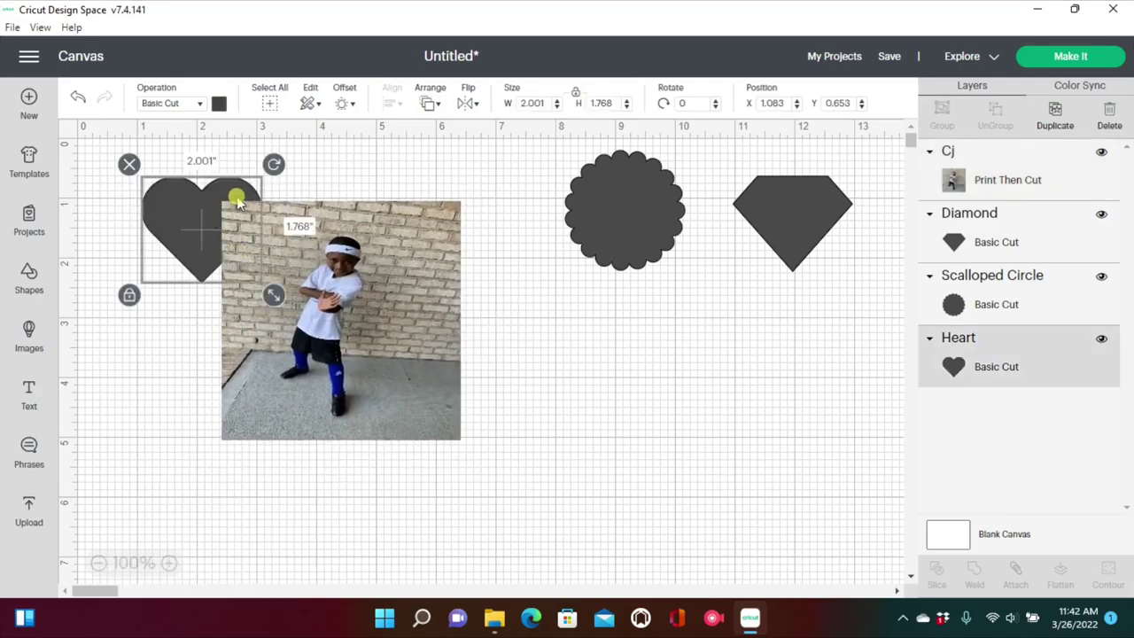
left_click(431, 103)
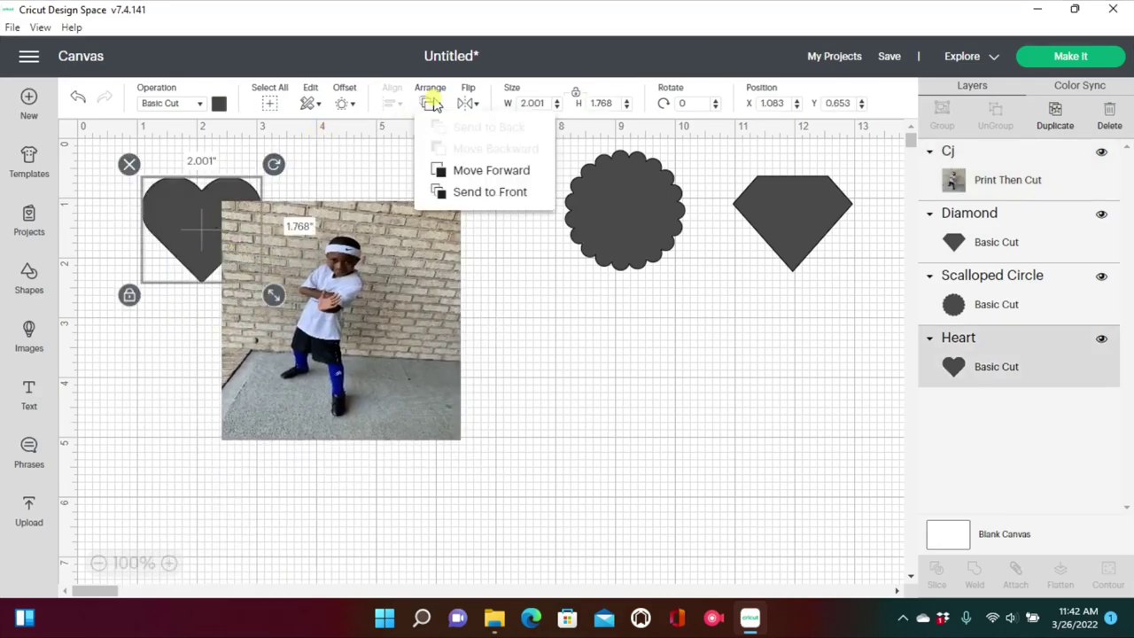
left_click(483, 191)
- Place the heart over the boy in the photo and enlarge it to about 3.03 by 3.71 in
left_click_drag(220, 232, 330, 268)
left_click_drag(381, 330, 432, 446)
left_click(493, 437)
left_click_drag(519, 479, 492, 457)
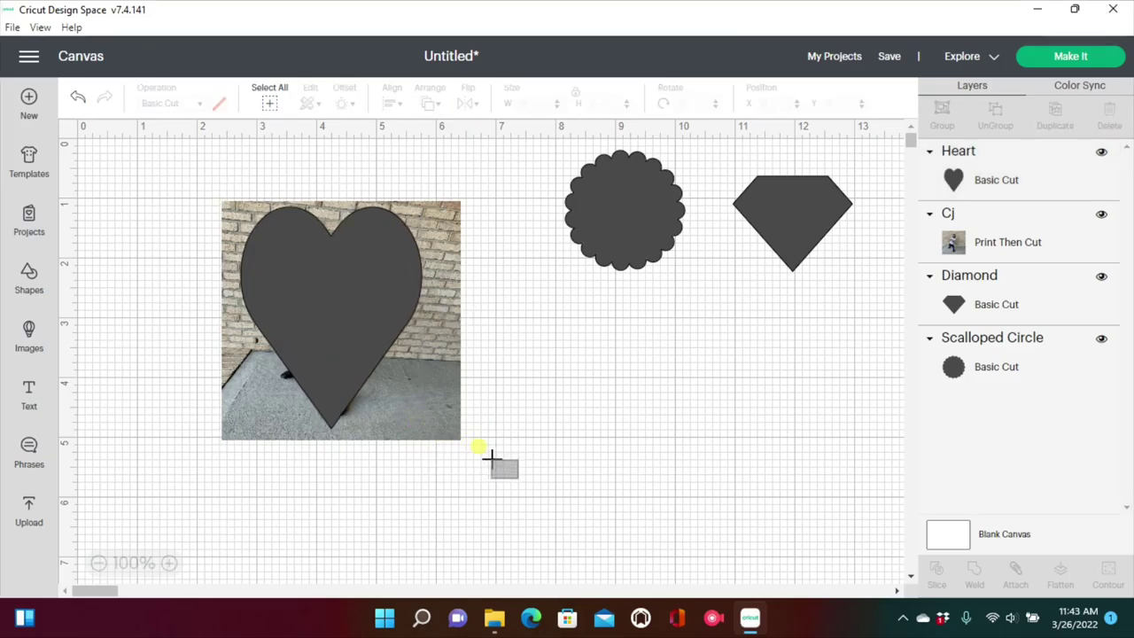
- Move the heart off the photo, duplicate the photo twice, and set both copies aside near the diamond
left_click(443, 417)
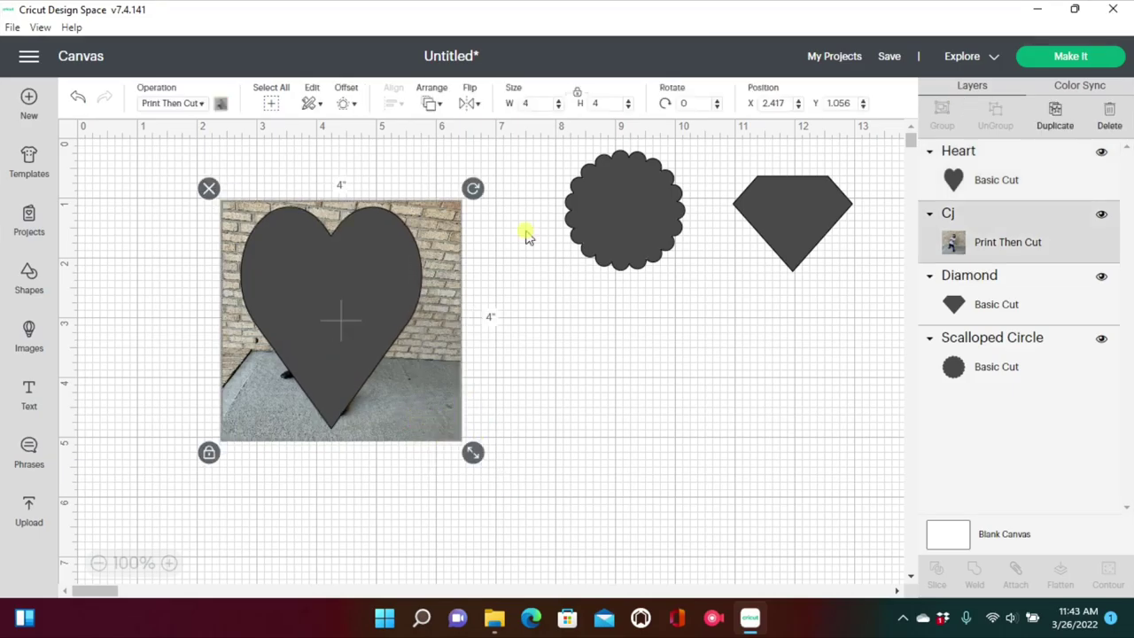
left_click(413, 287)
left_click_drag(413, 287, 556, 237)
left_click_drag(308, 312, 231, 314)
left_click(1052, 123)
left_click(1052, 123)
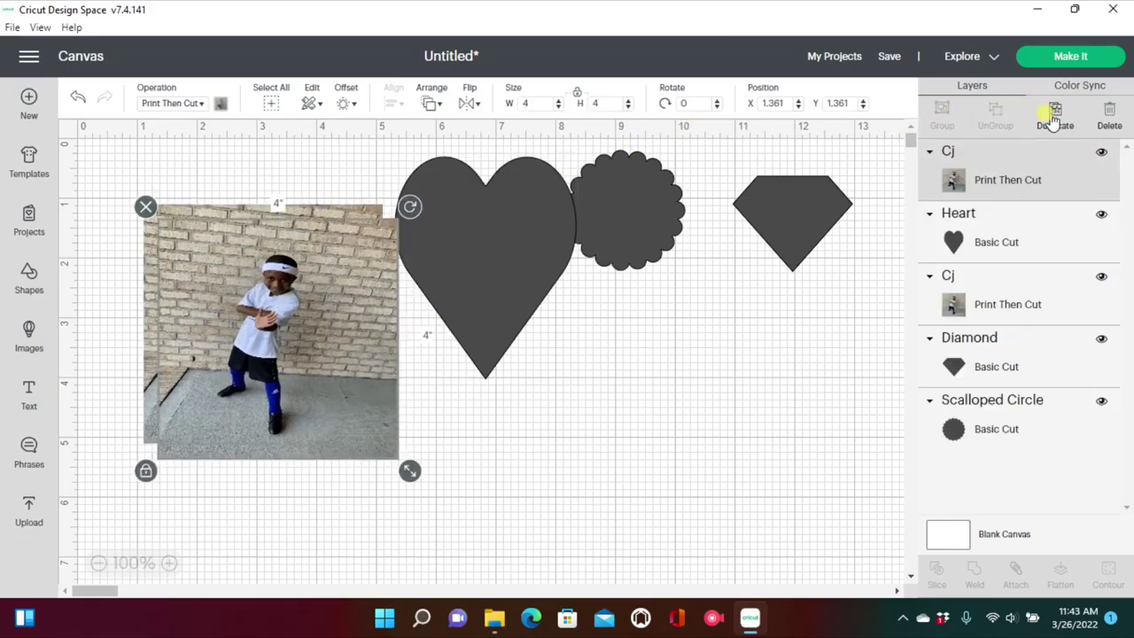
left_click_drag(402, 336, 912, 310)
left_click_drag(369, 366, 886, 344)
- Put the heart back over the original photo and slice the two together
left_click_drag(491, 296, 254, 353)
left_click(255, 245, "shift")
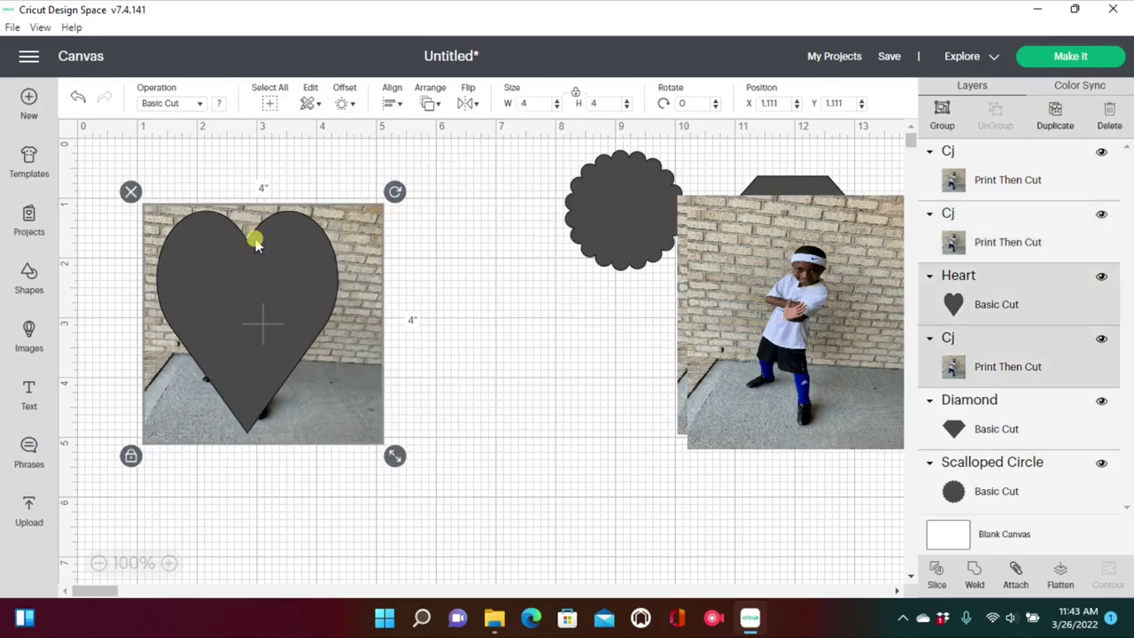
left_click(496, 346)
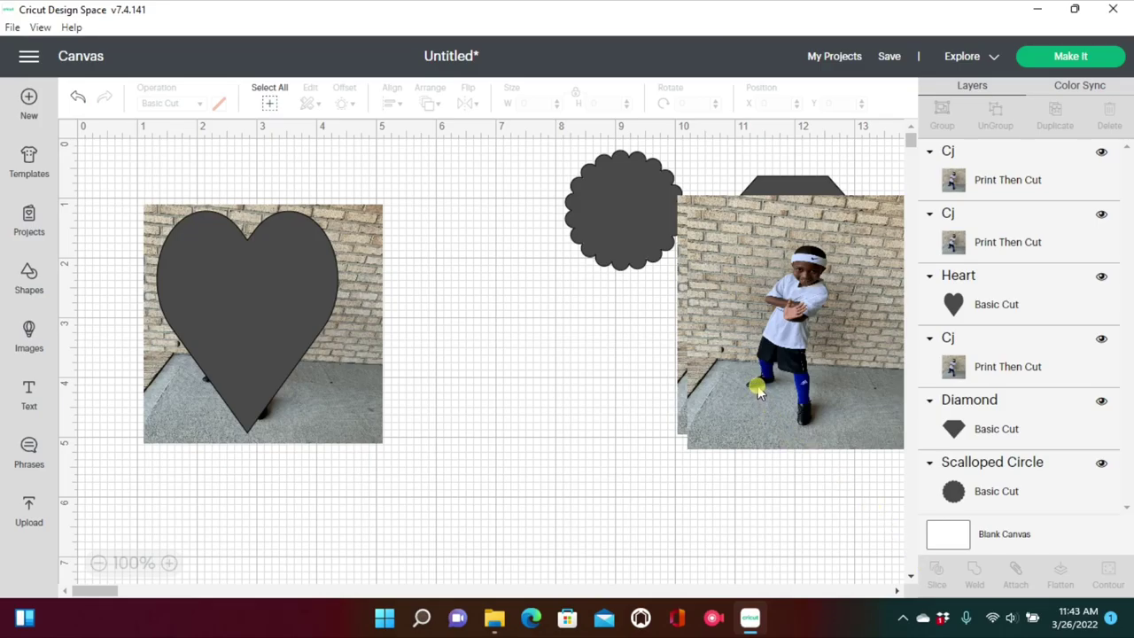
- Delete the leftover slice pieces and move the heart-shaped photo to the canvas's upper-left corner
left_click_drag(345, 324, 489, 365)
left_click(306, 241)
left_click_drag(315, 241, 412, 225)
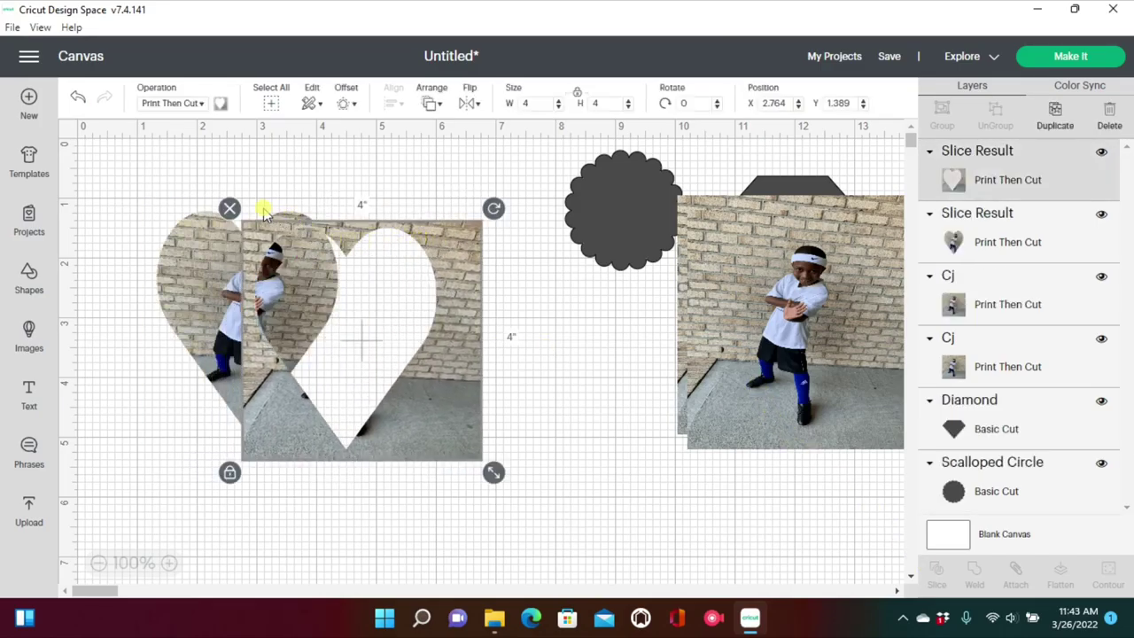
left_click(230, 209)
left_click_drag(266, 322, 198, 284)
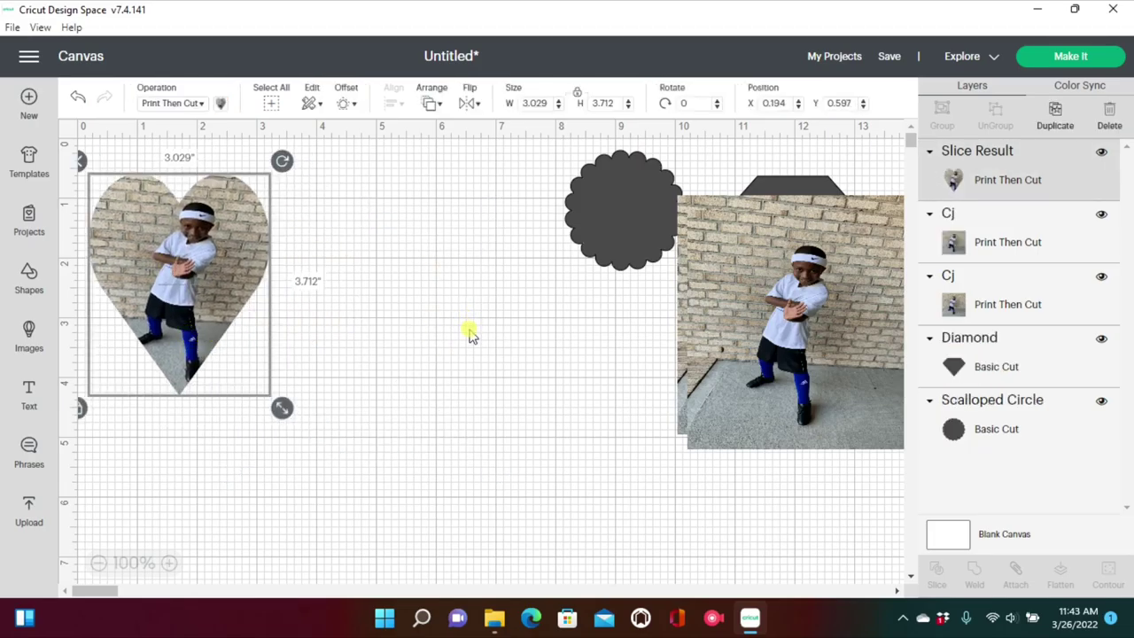
- Place one photo copy beside the heart-shaped photo and bring the scalloped circle to the front over it
left_click_drag(727, 332, 377, 275)
left_click_drag(610, 207, 455, 232)
left_click(431, 101)
left_click(475, 186)
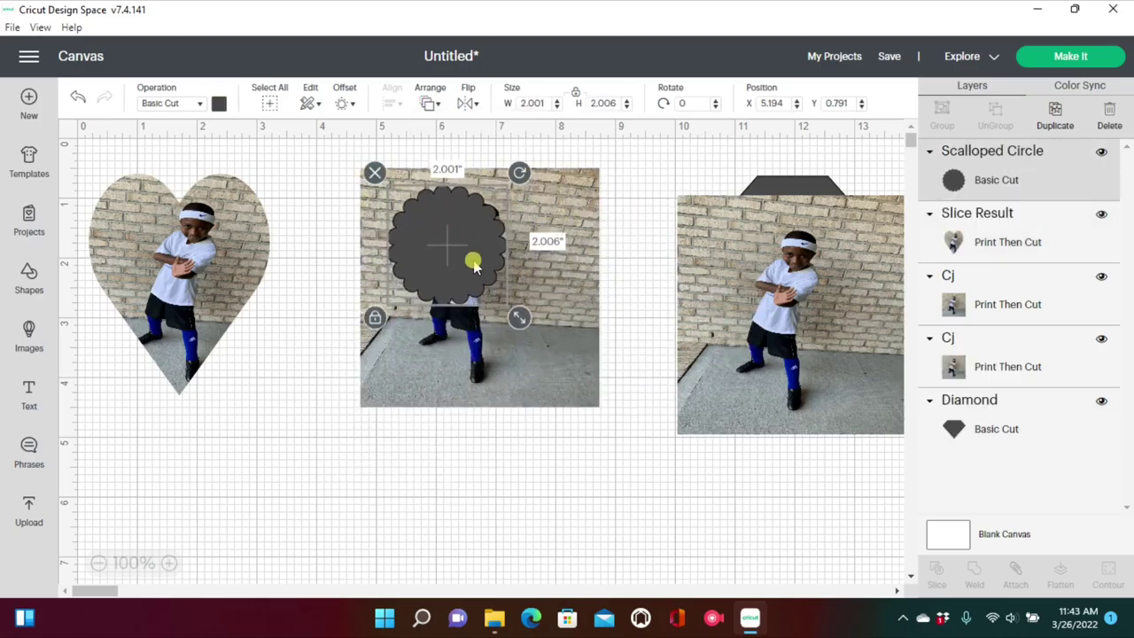
- Enlarge the scalloped circle to cover the boy and slice it with the photo beneath
left_click_drag(517, 318, 582, 399)
left_click_drag(541, 461, 403, 149)
left_click(937, 569)
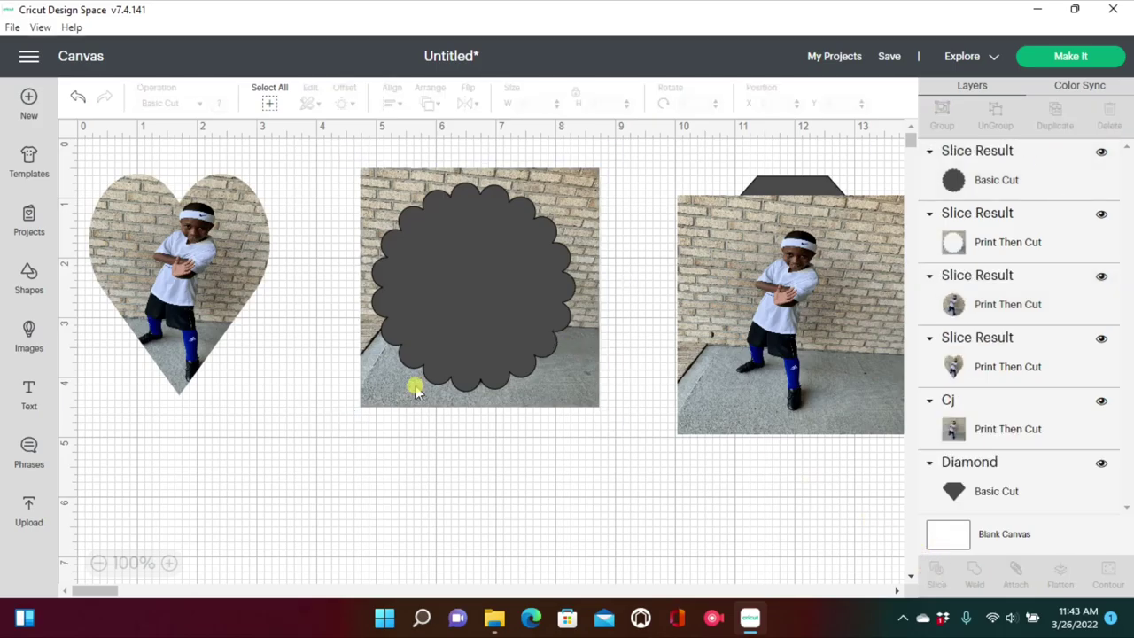
- Delete the leftover circle and photo frame, and move the scalloped photo closer to the heart-shaped one
left_click_drag(425, 281, 298, 320)
key("Delete")
left_click_drag(380, 183, 286, 321)
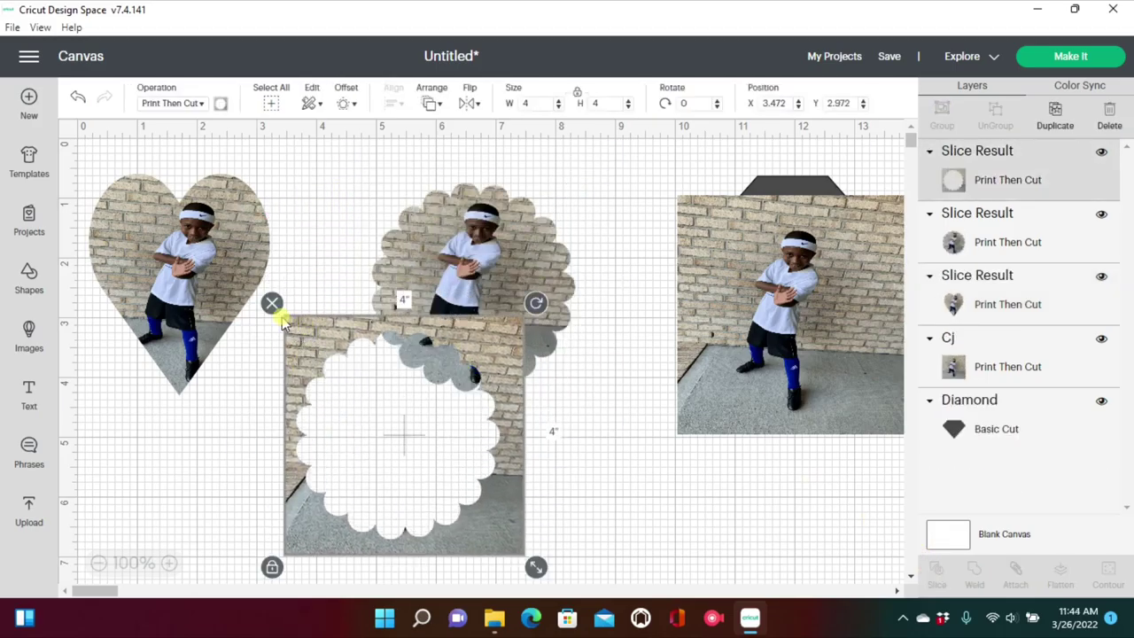
key("Delete")
left_click_drag(416, 303, 357, 291)
- Pull the remaining square photo and the diamond apart, and bring the diamond to the front
left_click_drag(724, 345, 651, 315)
left_click_drag(828, 216, 595, 383)
left_click(430, 104)
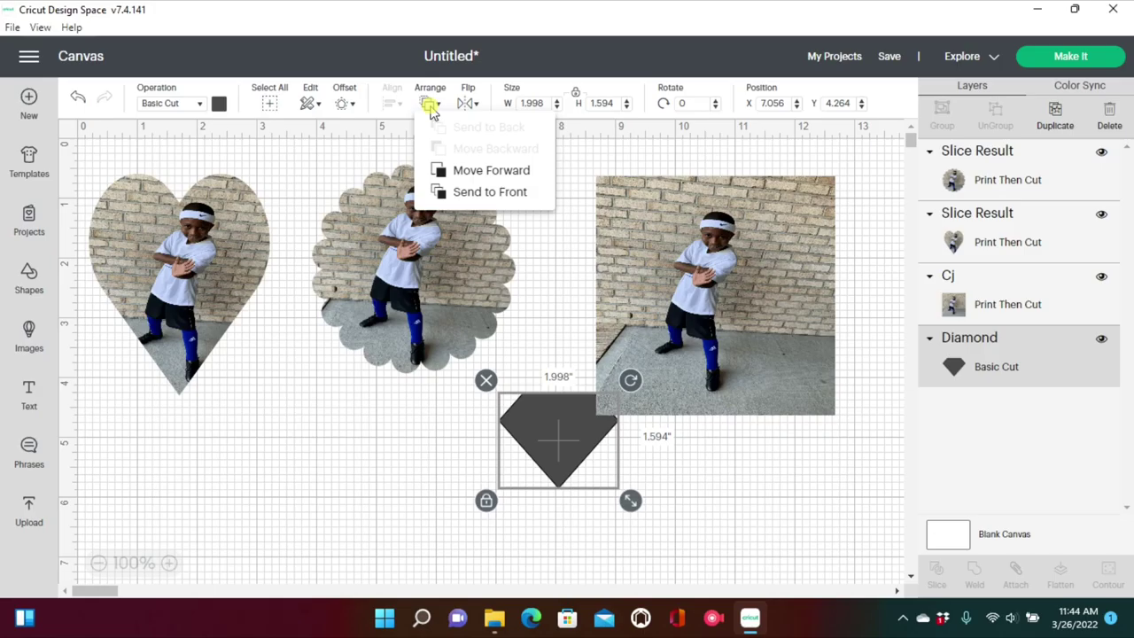
left_click(489, 192)
- Enlarge the diamond over the boy to about 3.07 by 3.18 in and slice it with the photo
left_click_drag(565, 431, 697, 231)
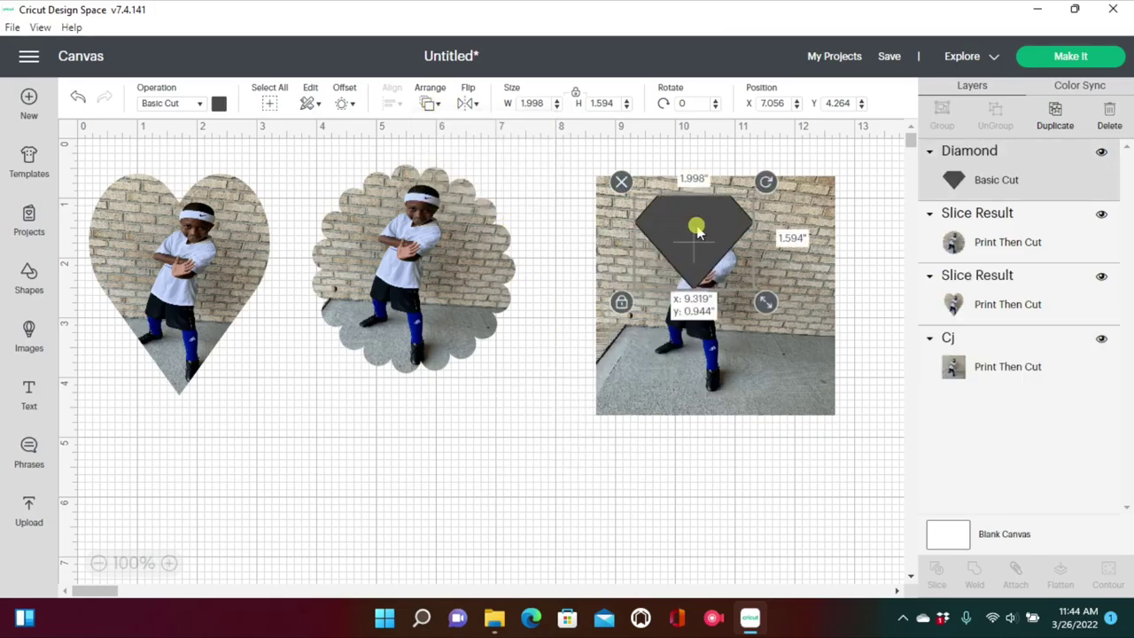
left_click_drag(764, 302, 824, 396)
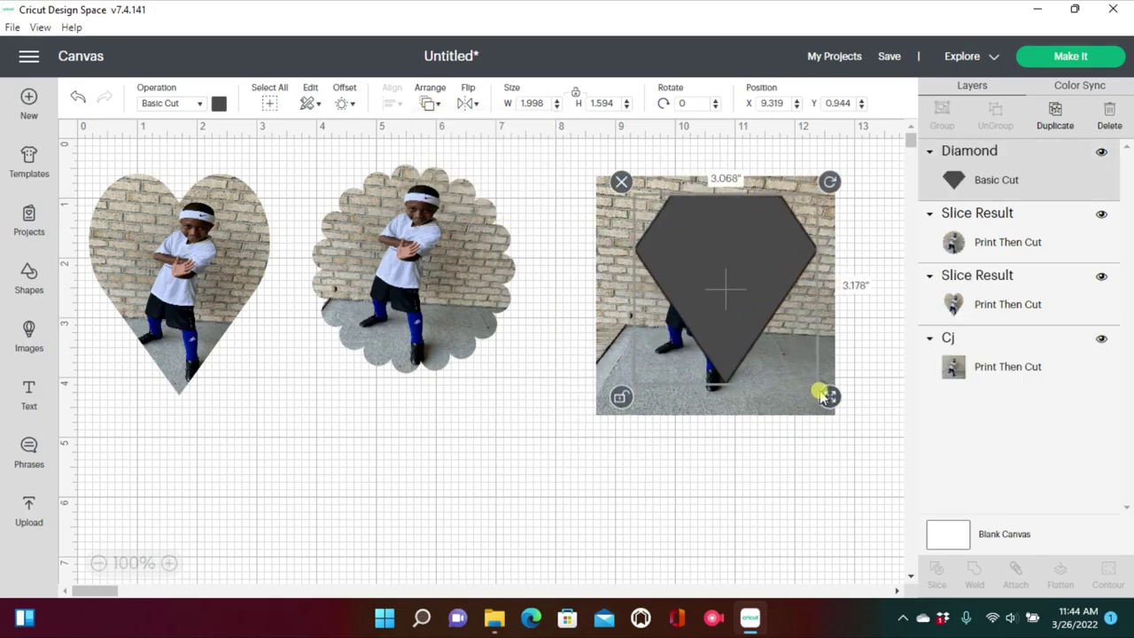
left_click_drag(746, 337, 727, 352)
left_click(660, 487)
left_click_drag(660, 487, 663, 182)
left_click(934, 569)
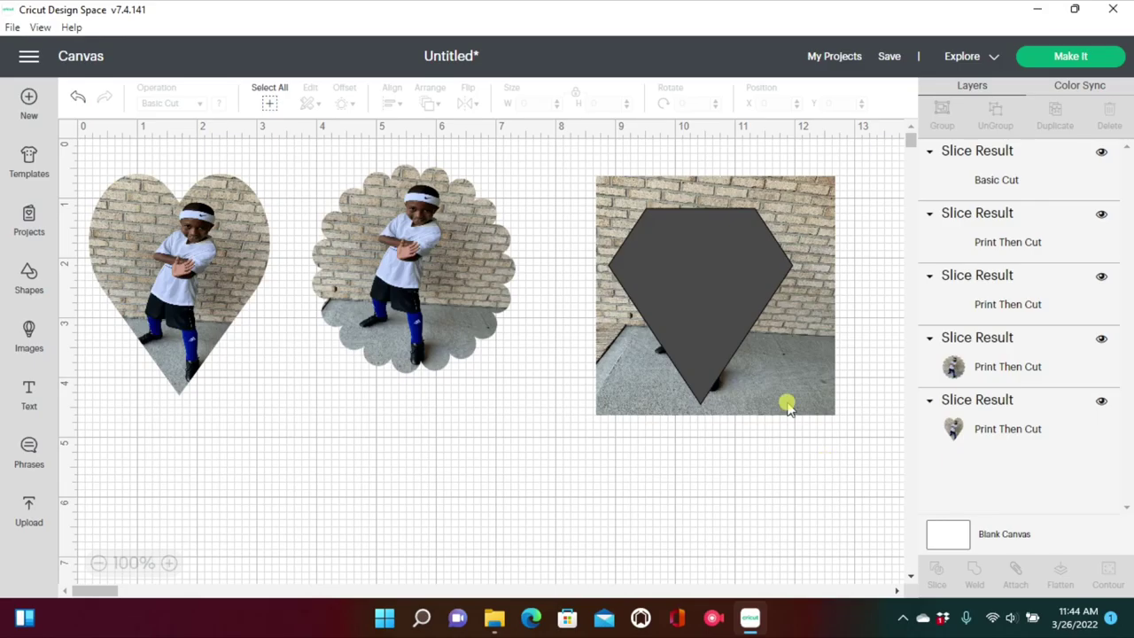
- Delete the leftover diamond and photo frame, keeping only the diamond-shaped photo
left_click_drag(790, 399, 741, 489)
left_click(544, 292)
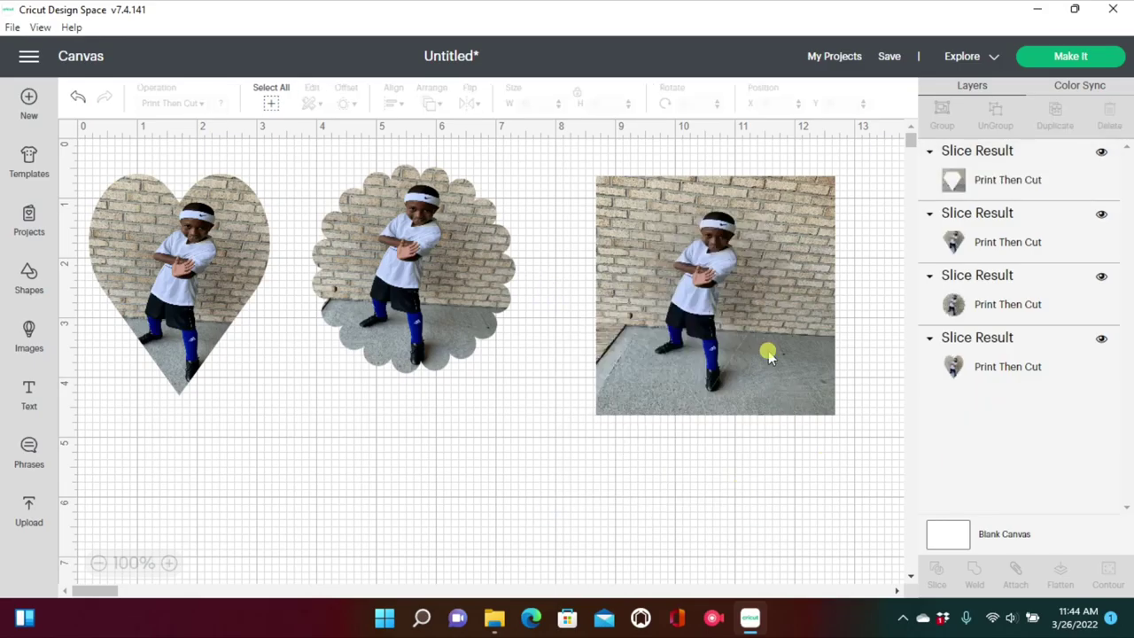
left_click(575, 248)
left_click(552, 232)
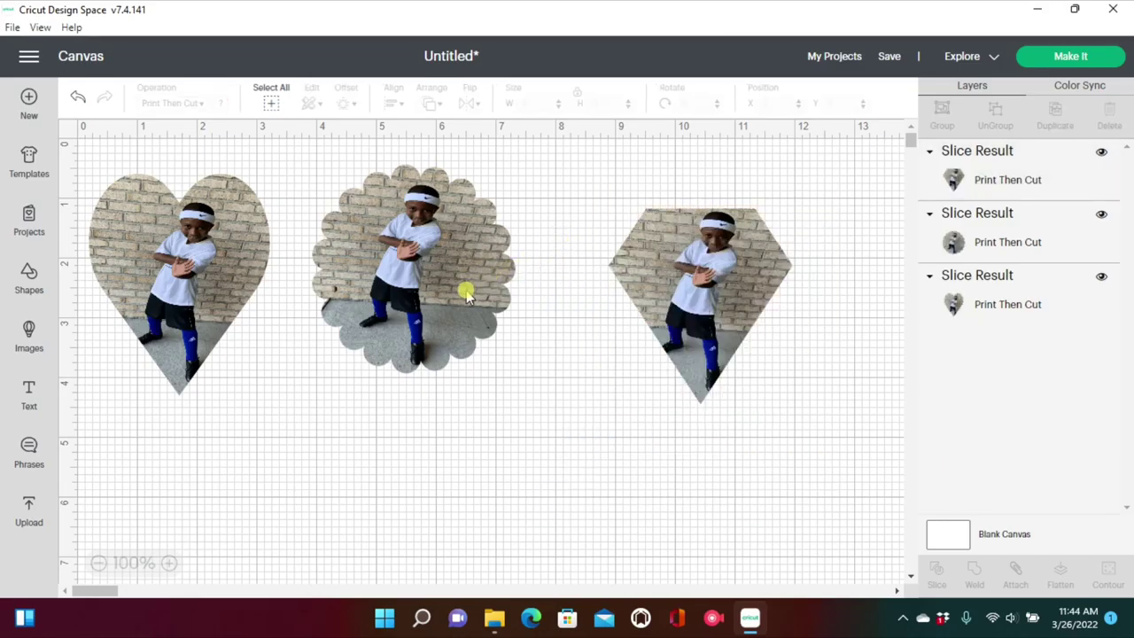
- Reposition the heart, scalloped and diamond photos into an evenly spaced row
left_click_drag(467, 286, 508, 314)
left_click_drag(223, 299, 276, 315)
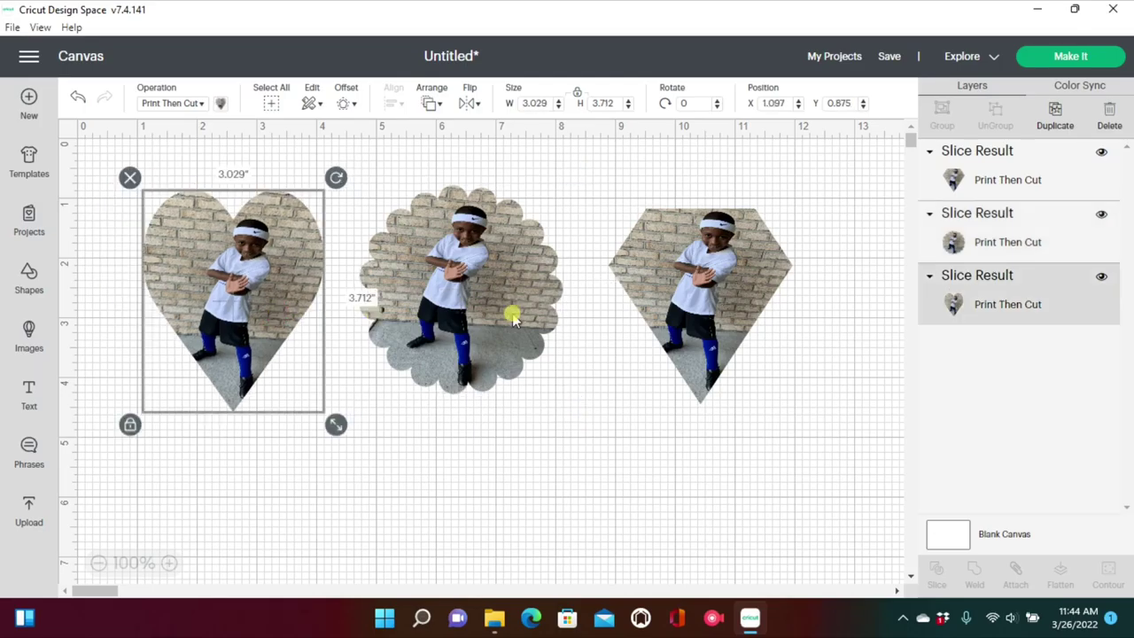
left_click_drag(671, 305, 653, 299)
left_click(466, 458)
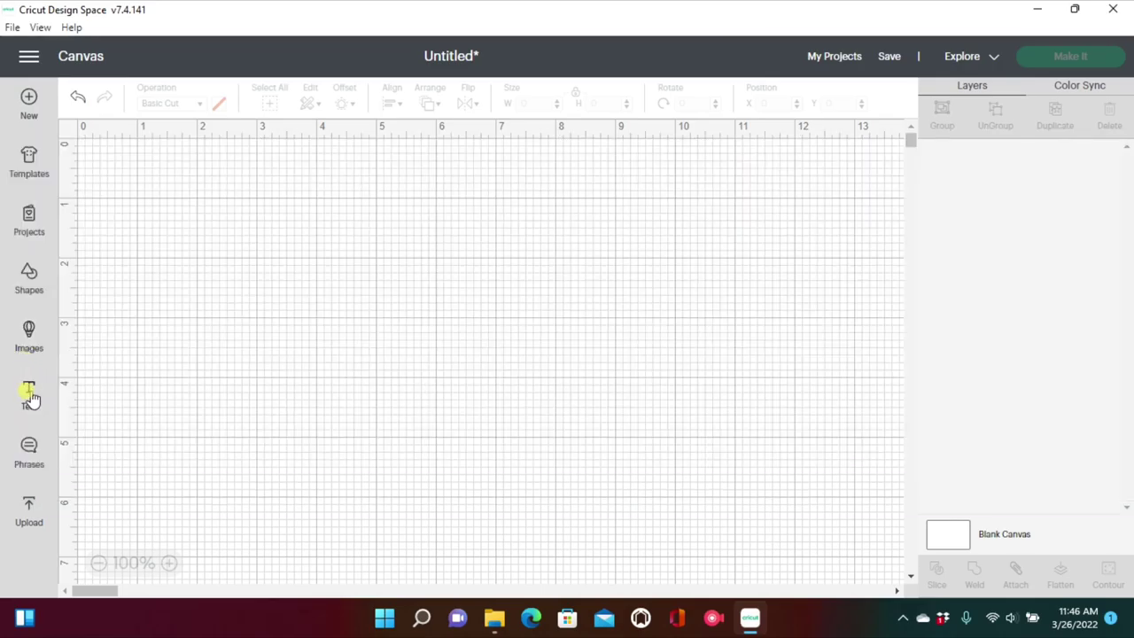
- Add a text box to the empty canvas and set its font to Times New Roman
left_click(29, 397)
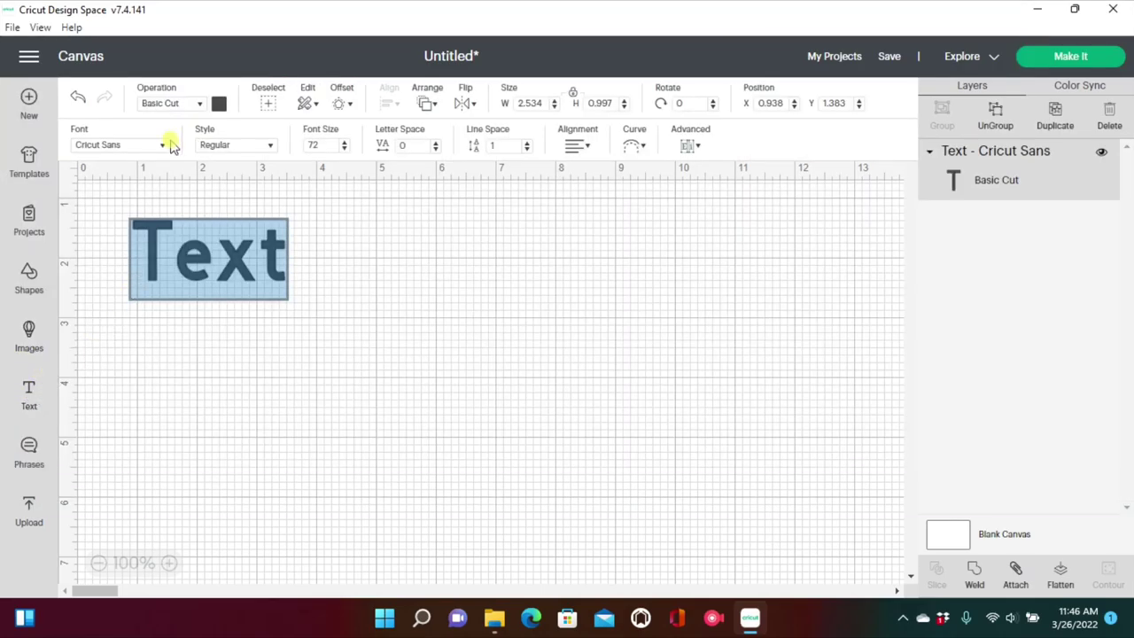
left_click(165, 145)
left_click(693, 107)
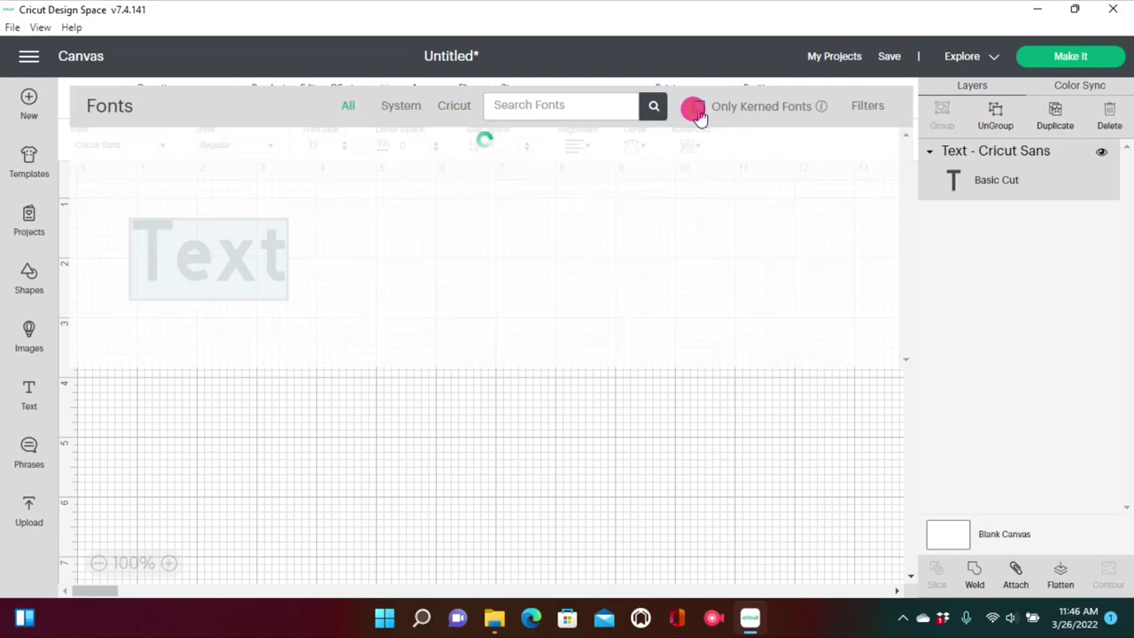
left_click(615, 97)
type("times")
left_click(654, 105)
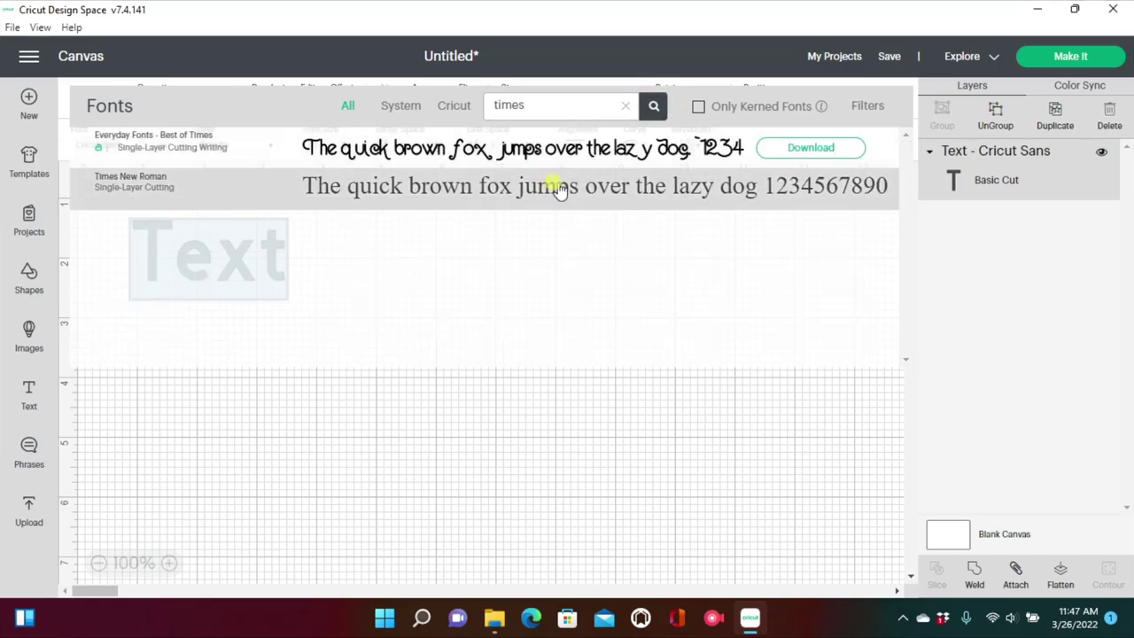
left_click(556, 188)
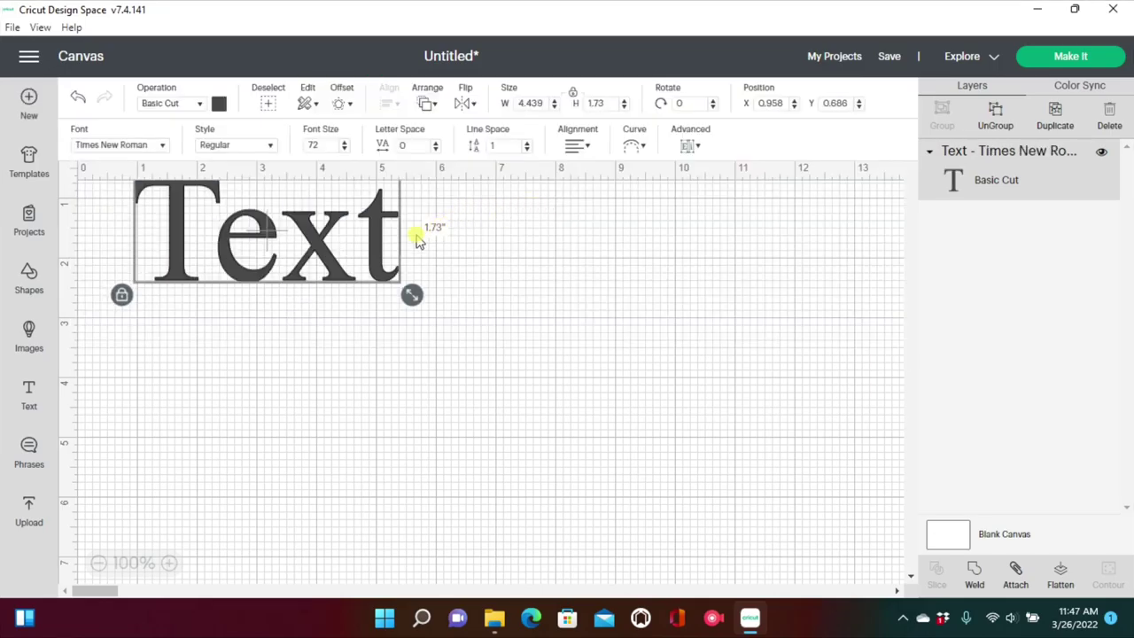
- Move the text into the open canvas area and make it bold and black
left_click_drag(372, 254, 445, 353)
left_click(264, 146)
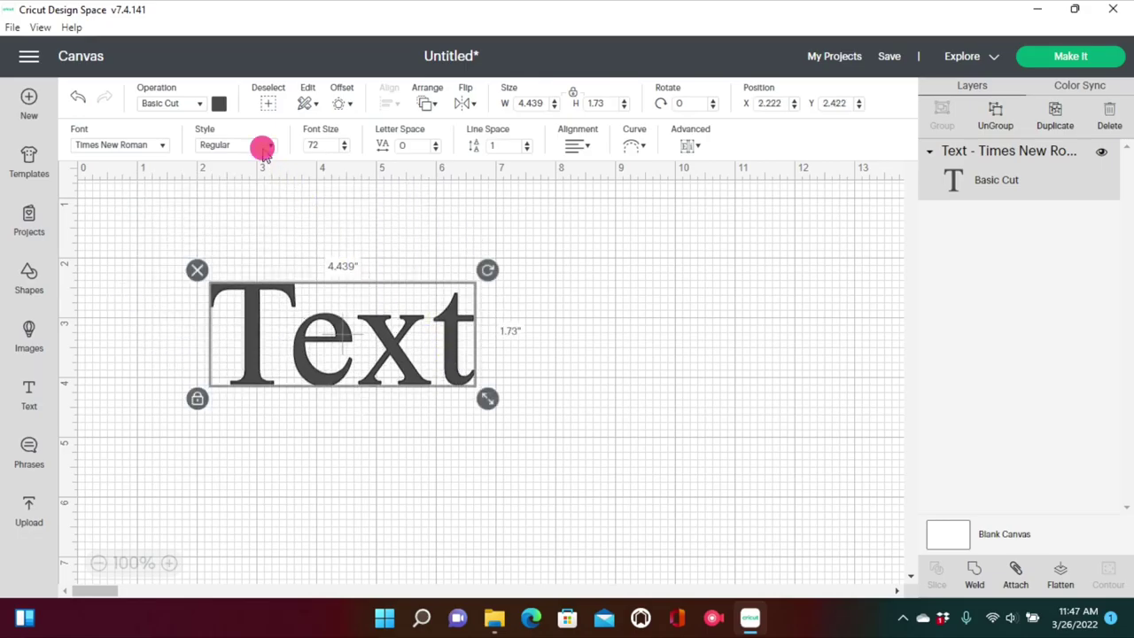
left_click(271, 197)
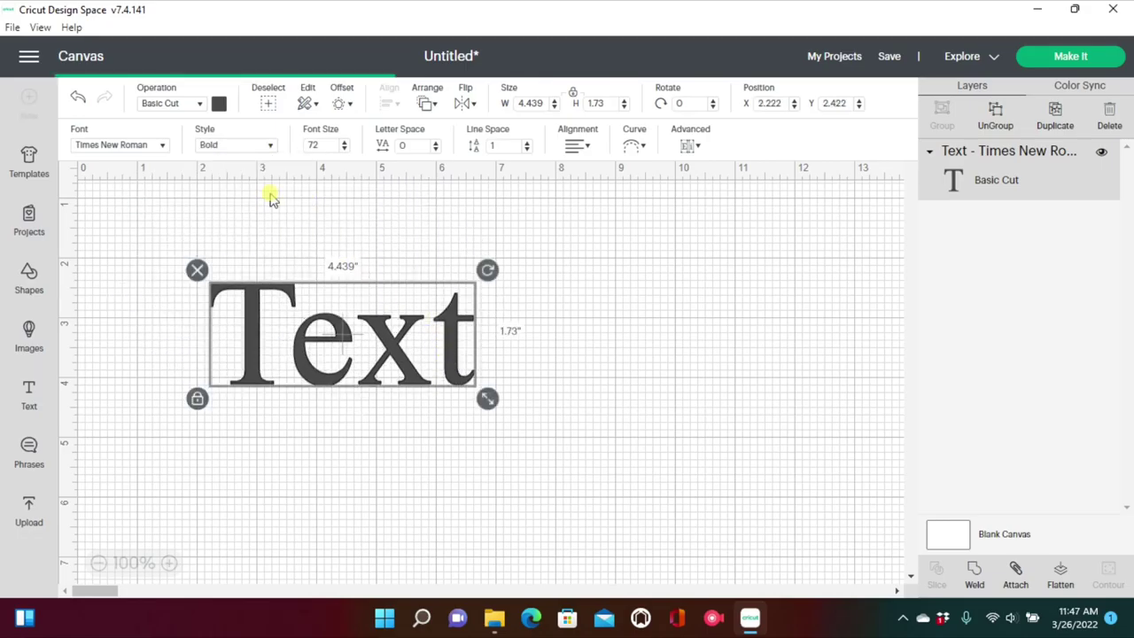
left_click(218, 104)
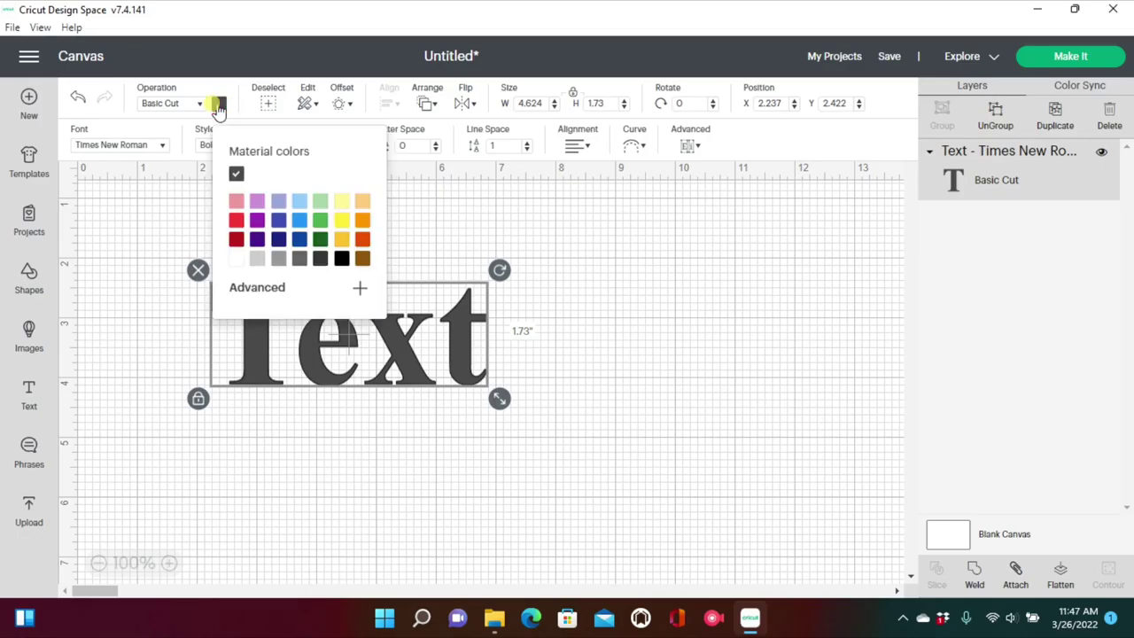
left_click(341, 260)
- Replace the placeholder text with a single capital letter M
left_click(554, 336)
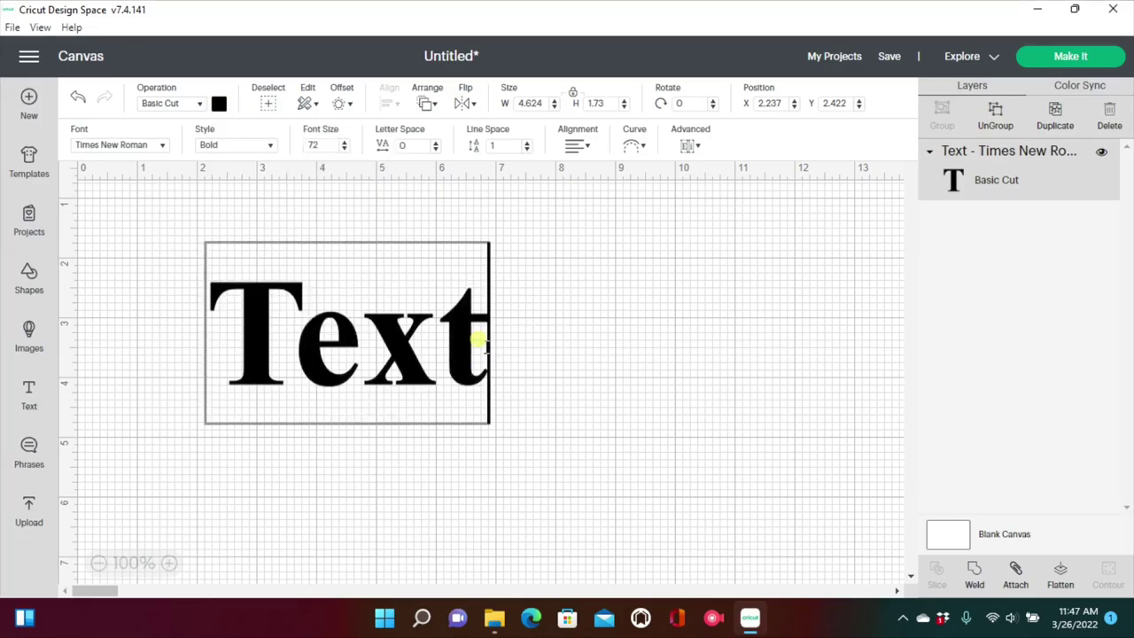
key("BackSpace")
key("BackSpace")
key("BackSpace")
key("BackSpace")
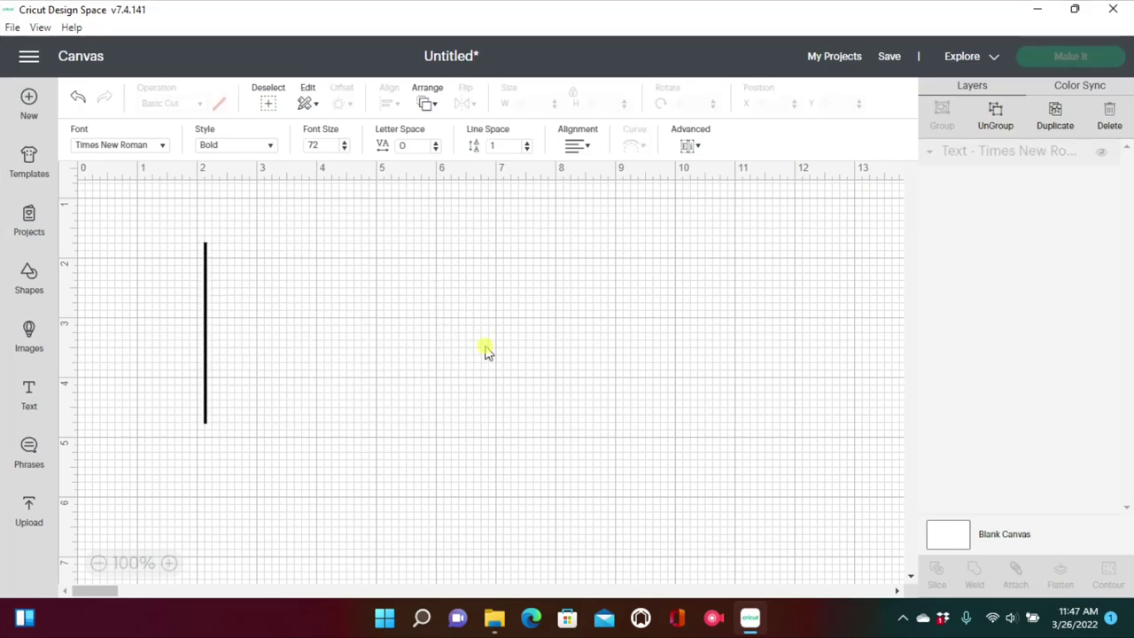
type("m")
key("BackSpace")
type("M")
left_click(582, 429)
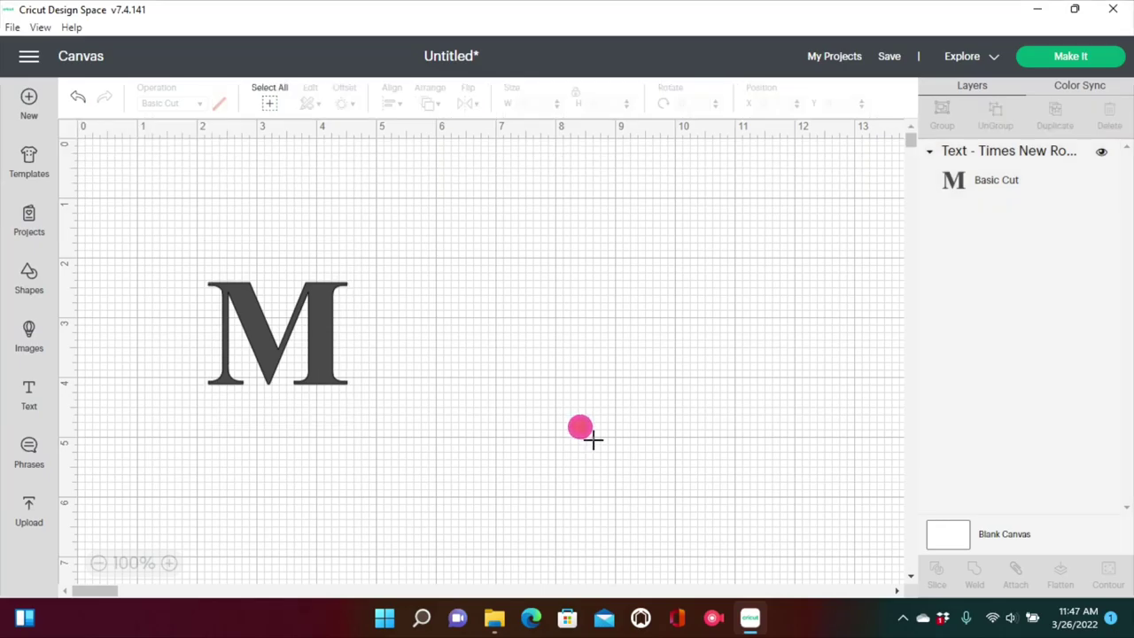
- Move the letter M further into the canvas and recolor it black
left_click(328, 348)
left_click_drag(328, 348, 373, 358)
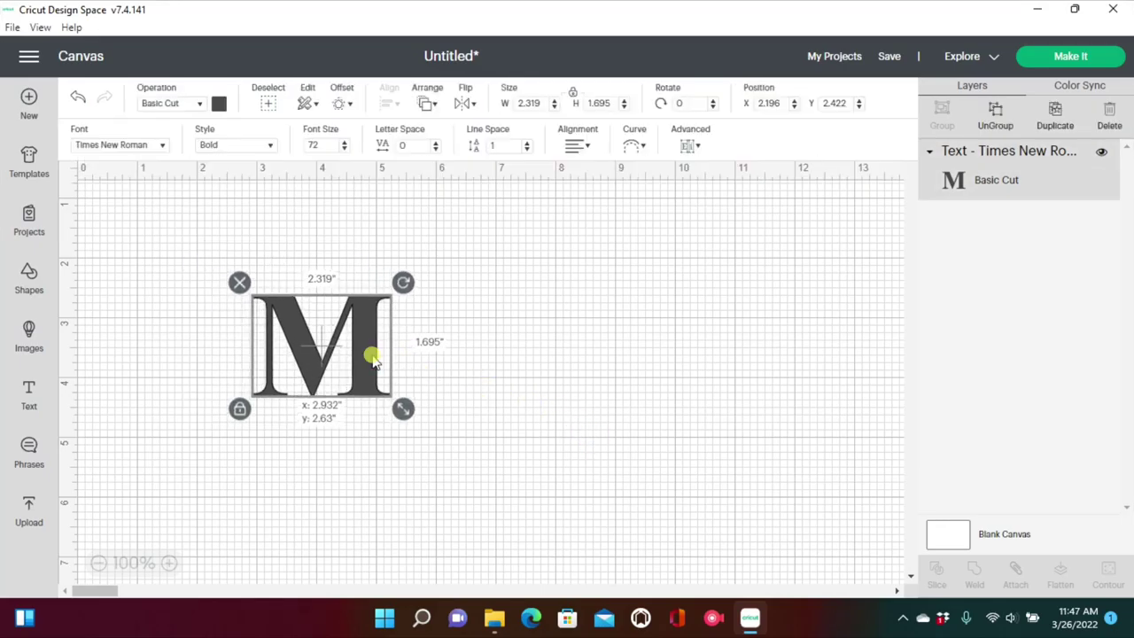
left_click(219, 103)
left_click(341, 258)
left_click(423, 369)
- Reposition the letter M higher on the canvas and enlarge it to about 6.3 by 5.6 inches
left_click_drag(346, 336, 325, 286)
left_click_drag(381, 359, 637, 567)
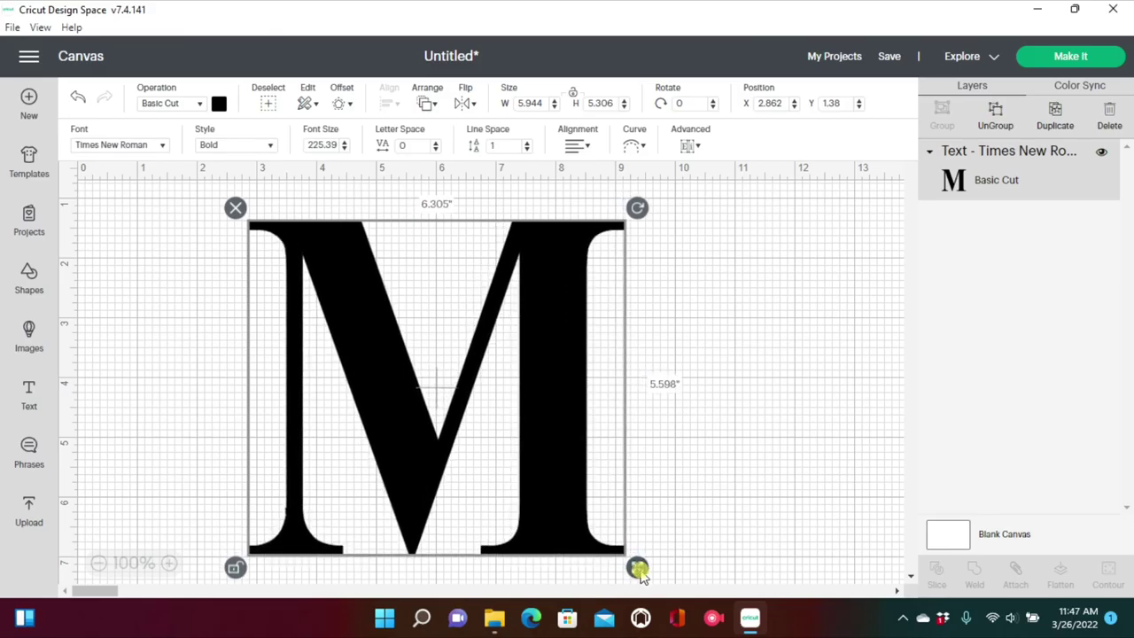
left_click(680, 481)
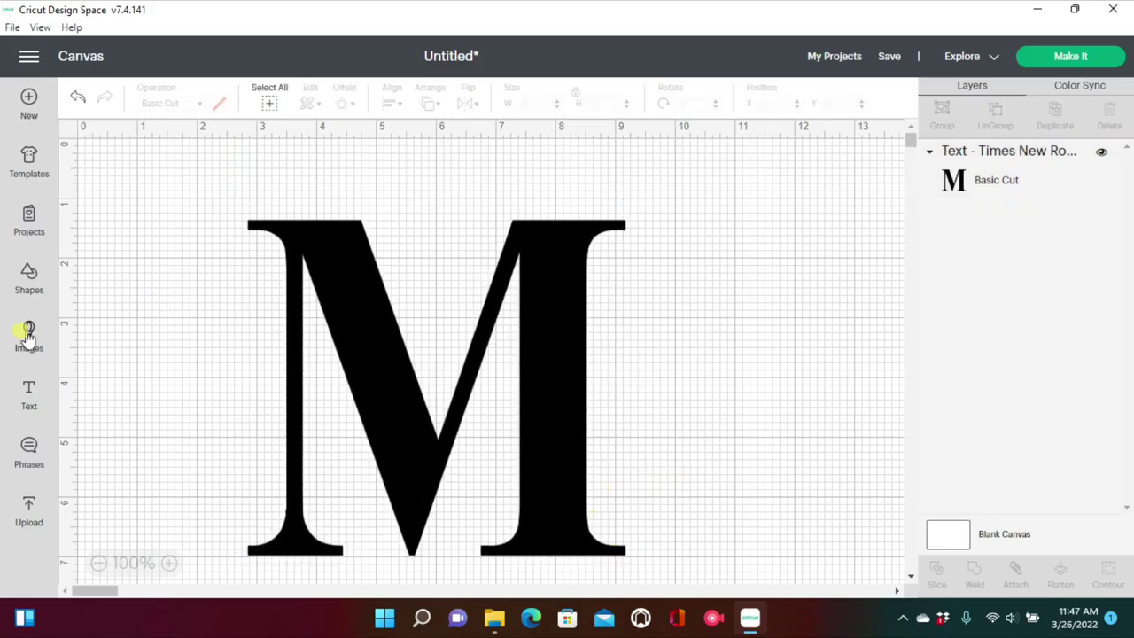
- Add a square and stretch it into a horizontal bar about 10.3 by 1.17 inches across the middle of the M
left_click(27, 278)
left_click(99, 453)
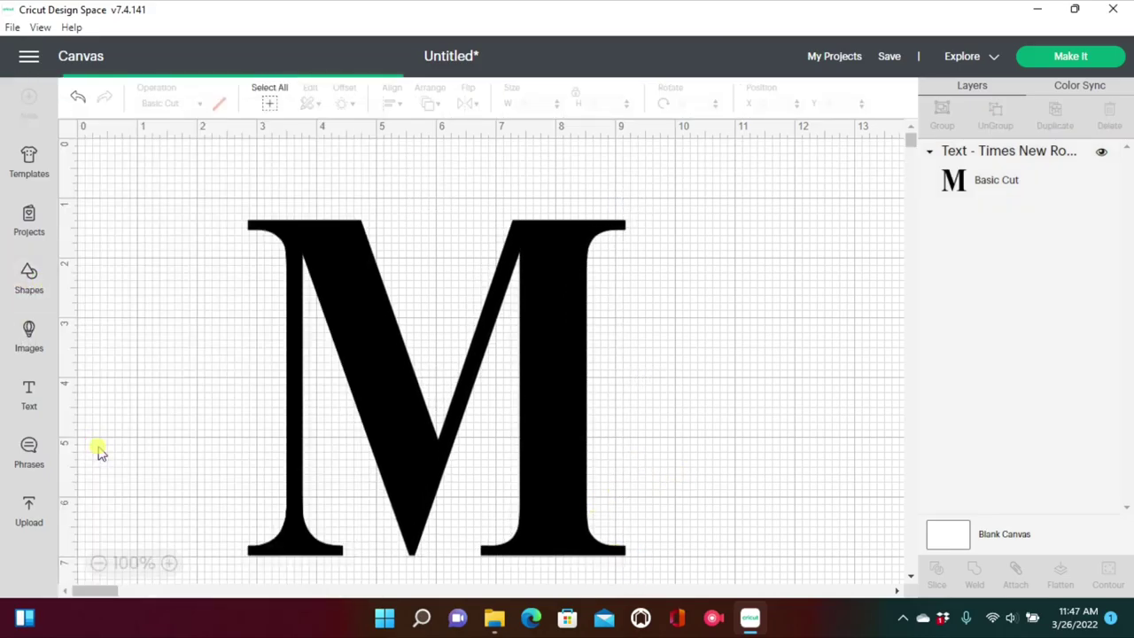
left_click(177, 293)
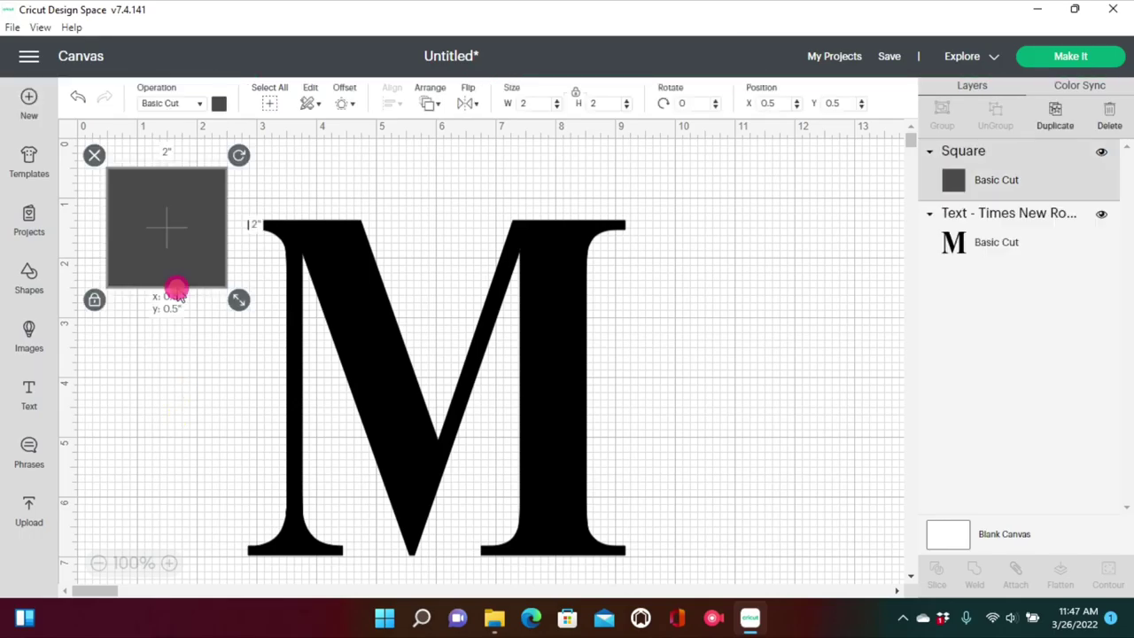
left_click_drag(177, 293, 172, 409)
left_click_drag(257, 434, 754, 386)
left_click_drag(698, 349, 716, 392)
left_click(714, 448)
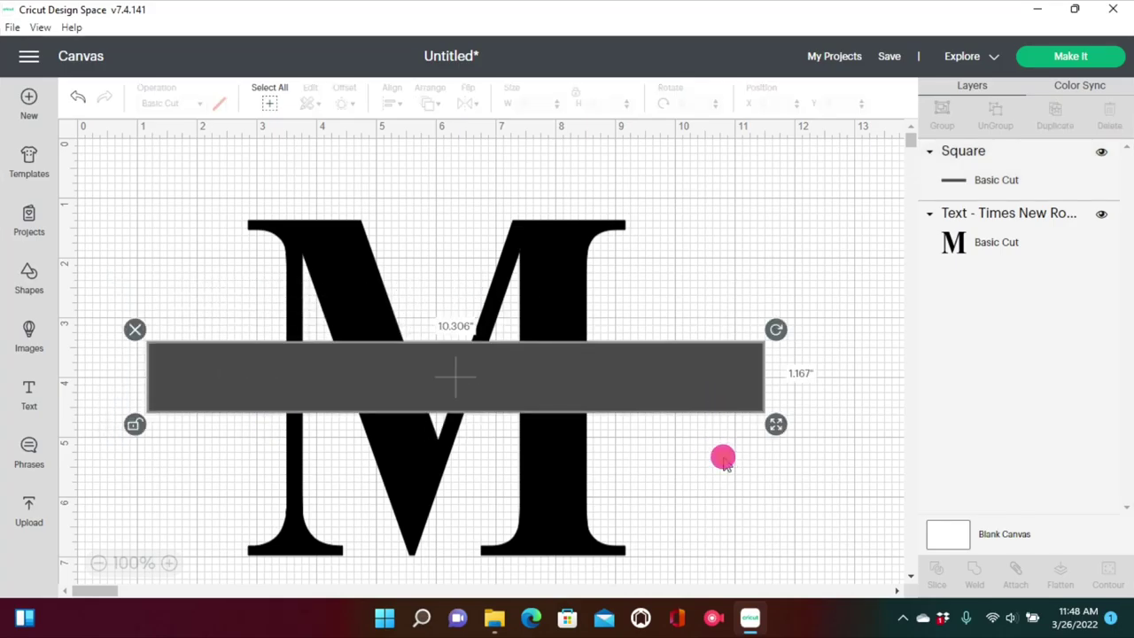
- Center the bar vertically on the letter M and slice the two shapes
left_click_drag(720, 521, 223, 239)
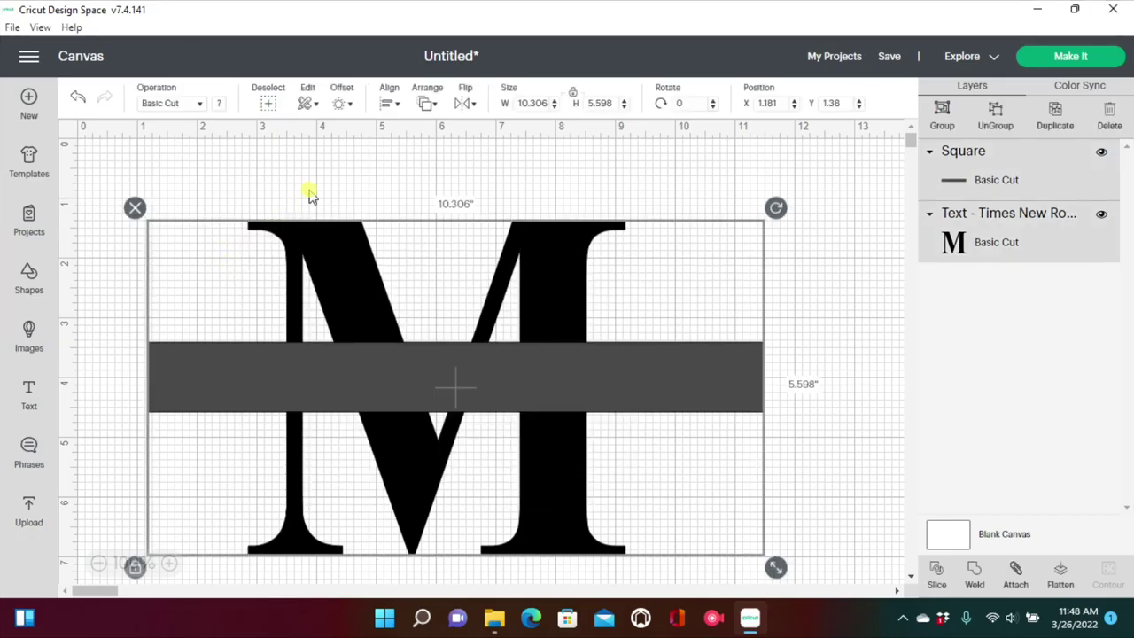
left_click(392, 110)
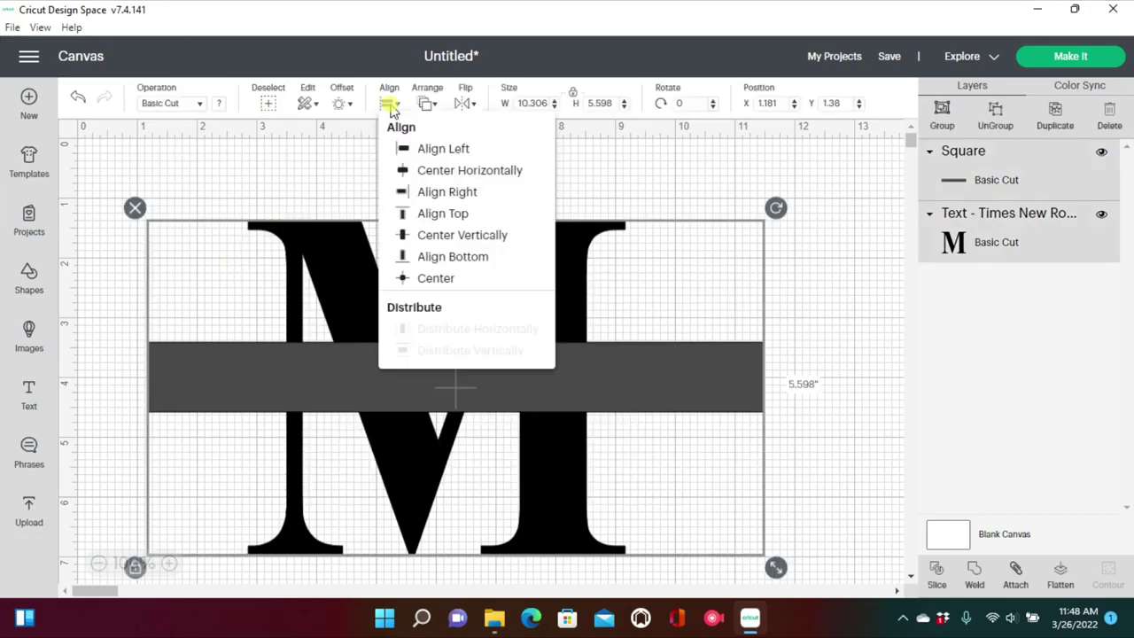
left_click(459, 237)
left_click(621, 173)
left_click_drag(822, 525, 269, 205)
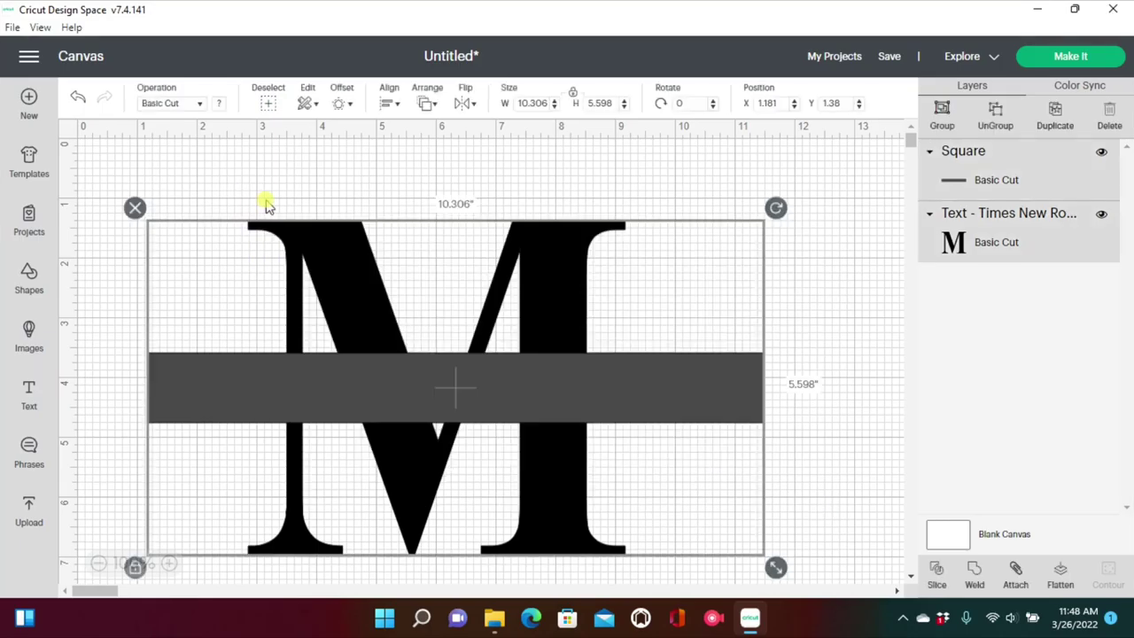
left_click(912, 576)
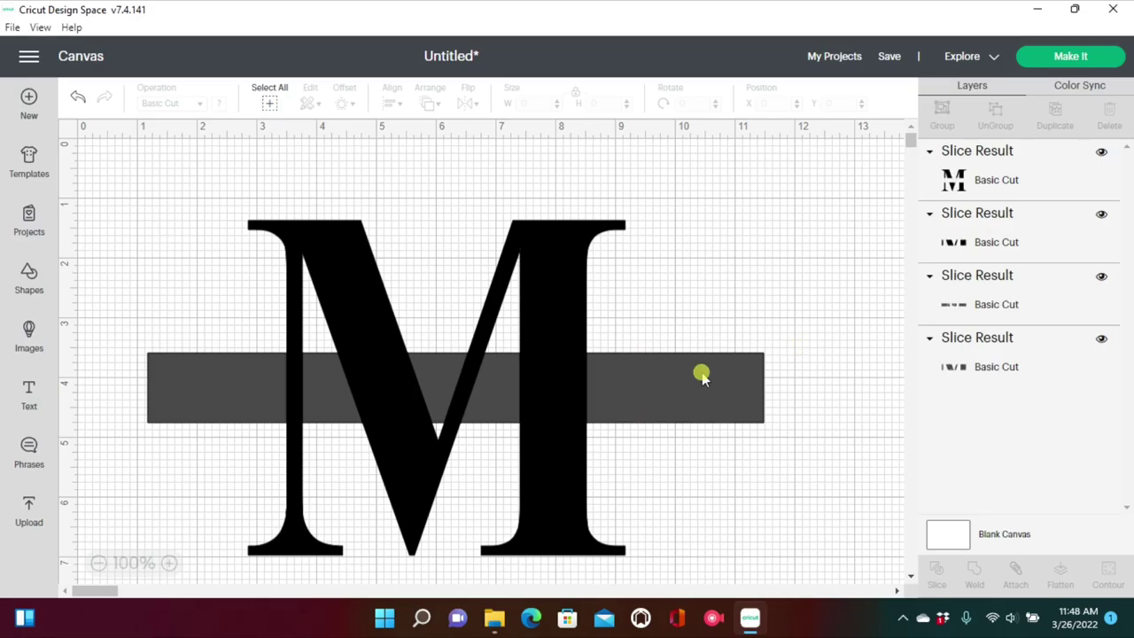
- Delete the leftover bar and letter strips from the slice, and move the split M back to the open canvas
left_click_drag(593, 395, 951, 380)
left_click(156, 355)
key("Delete")
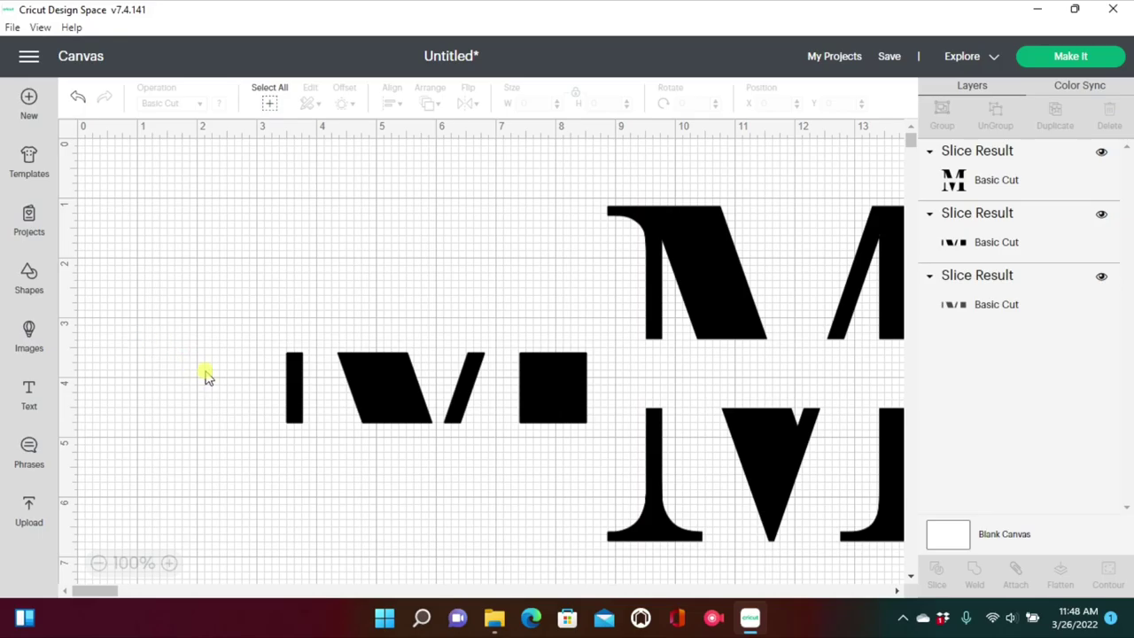
left_click_drag(363, 390, 259, 381)
left_click(184, 332)
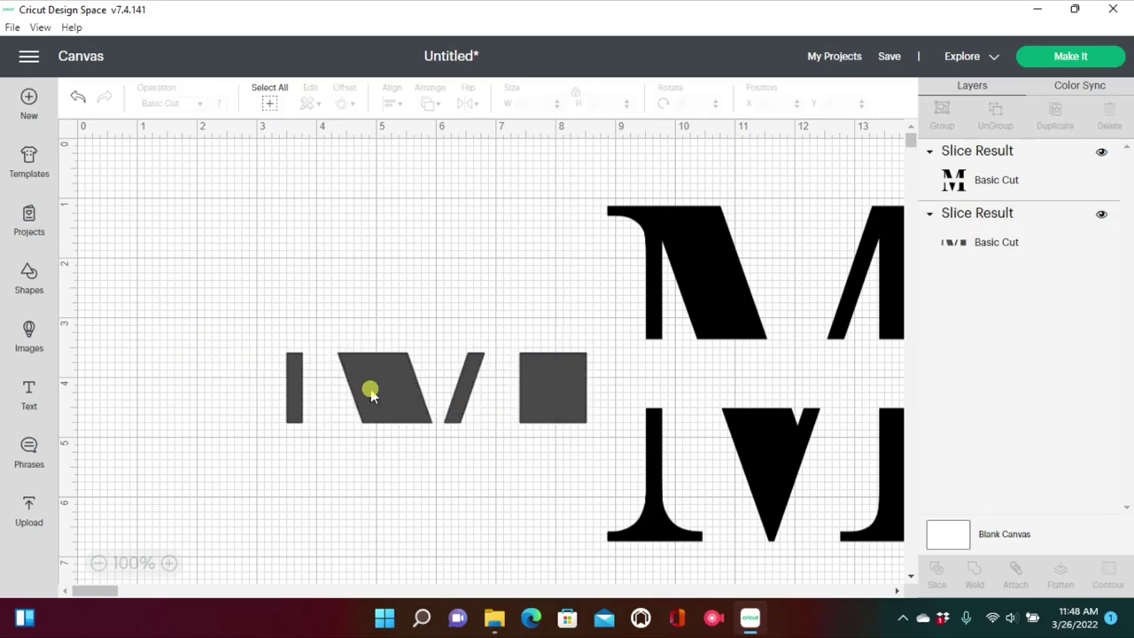
left_click_drag(372, 392, 314, 386)
left_click(213, 332)
left_click_drag(732, 321, 354, 314)
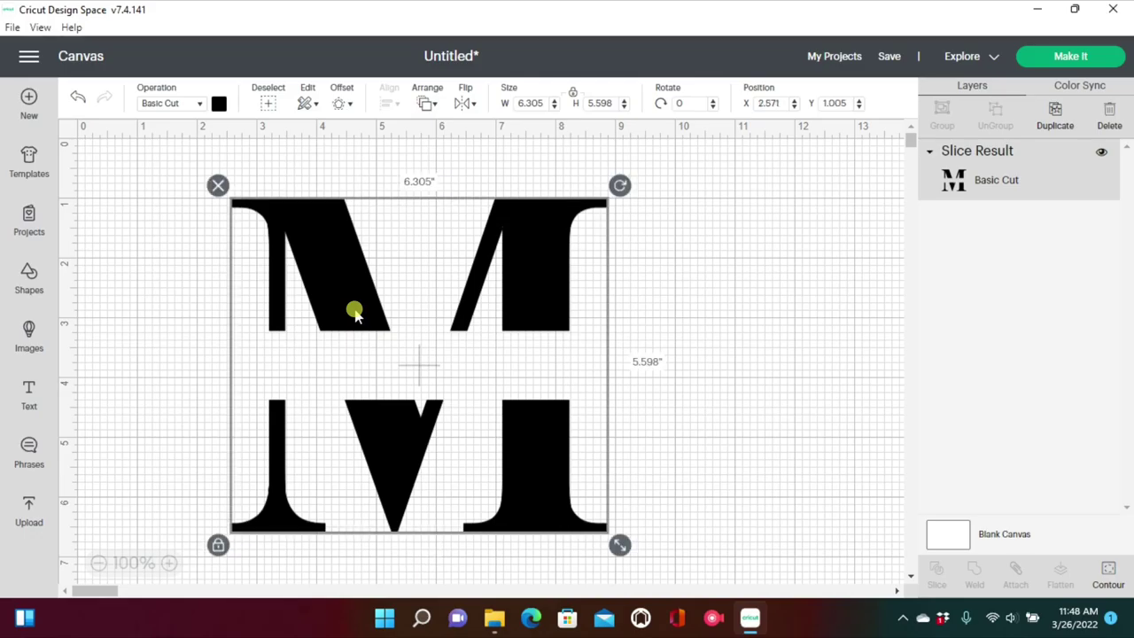
left_click(701, 340)
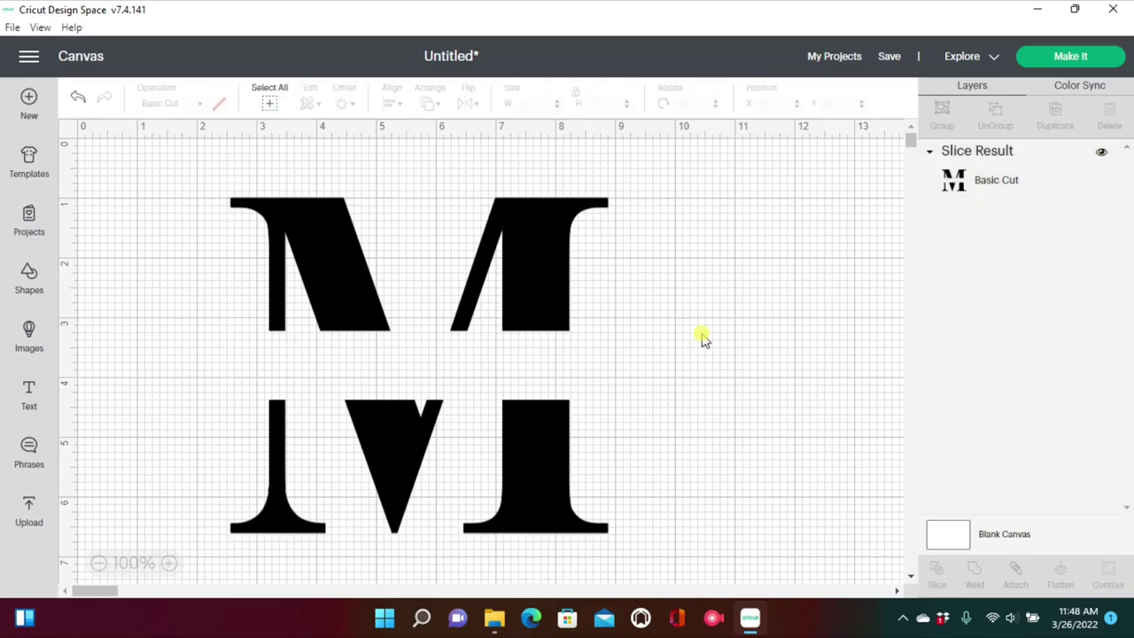
- Add a new text box and set its font to Sketchbook
left_click(28, 397)
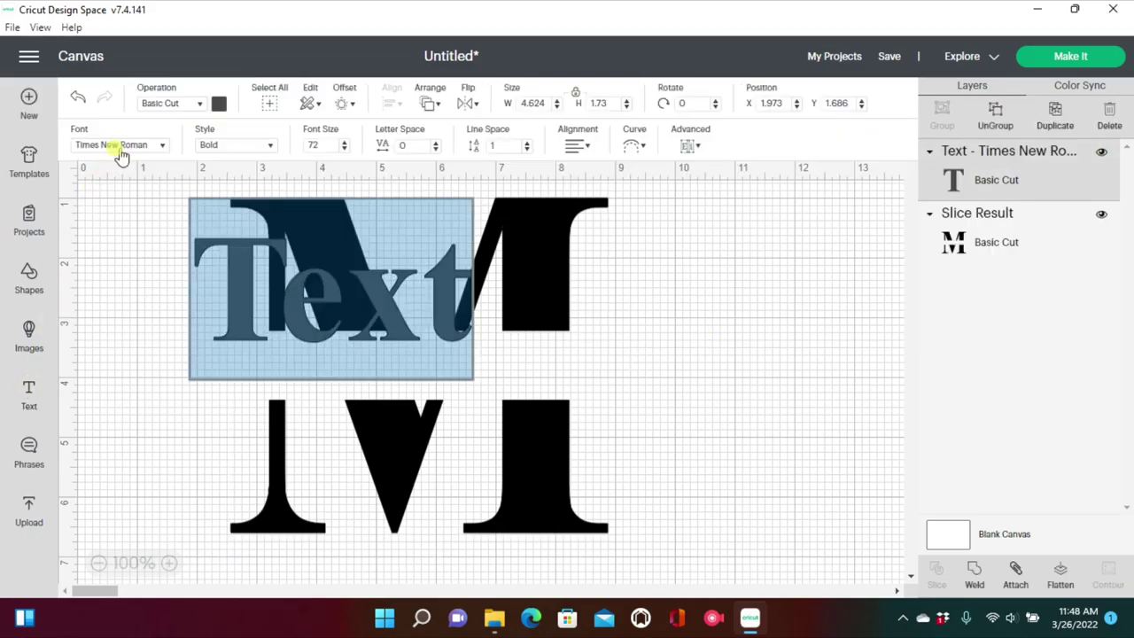
left_click(121, 147)
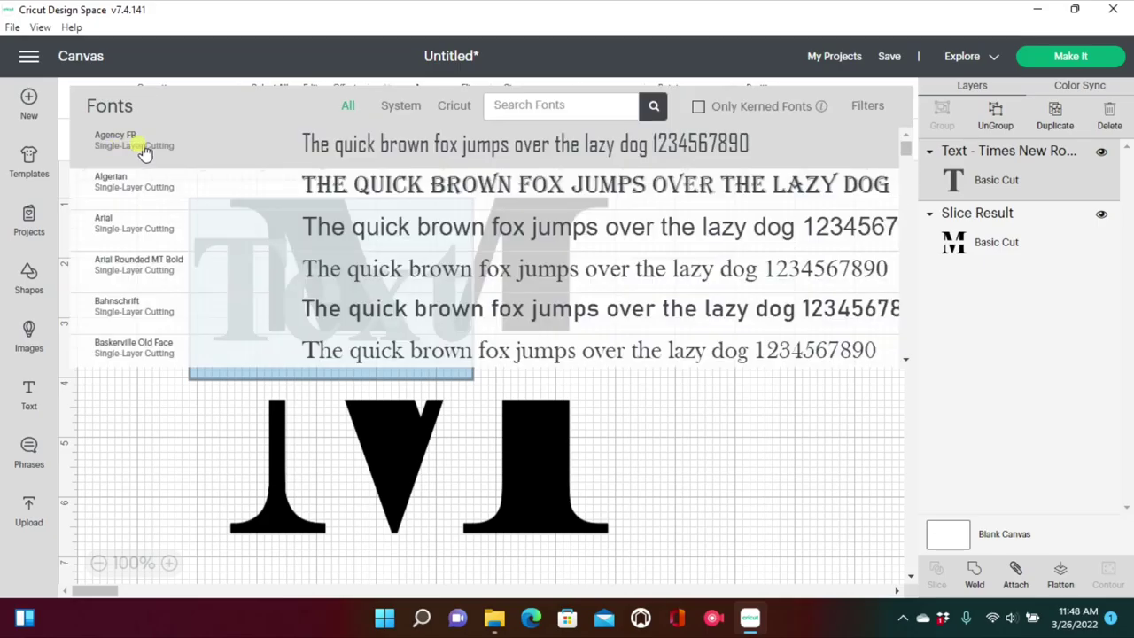
left_click(558, 106)
type("sketchbook")
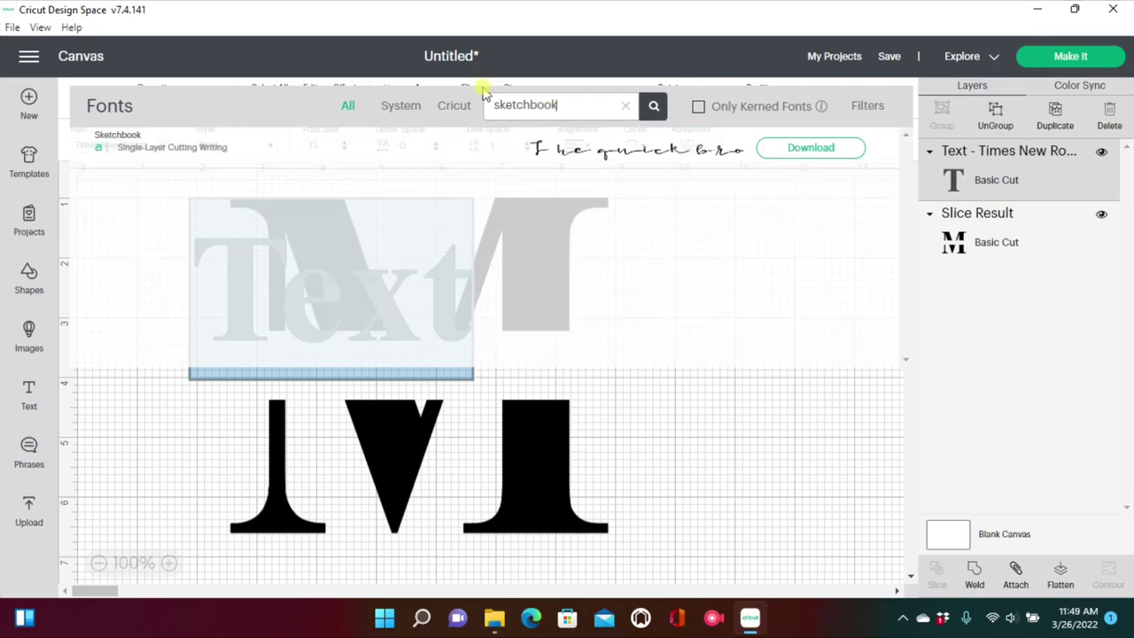
left_click(526, 174)
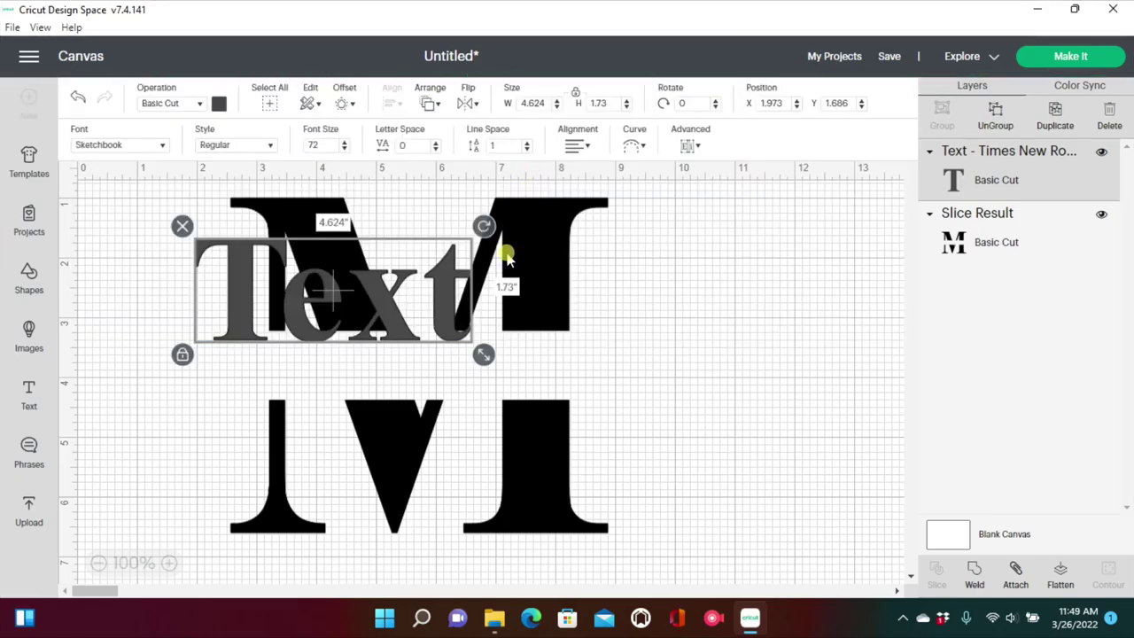
- Place the script text over the gap in the split M and replace its wording with the person's first name
mouse_move(423, 374)
left_mouse_down()
mouse_move(481, 354)
mouse_move(502, 357)
mouse_move(498, 372)
left_mouse_up()
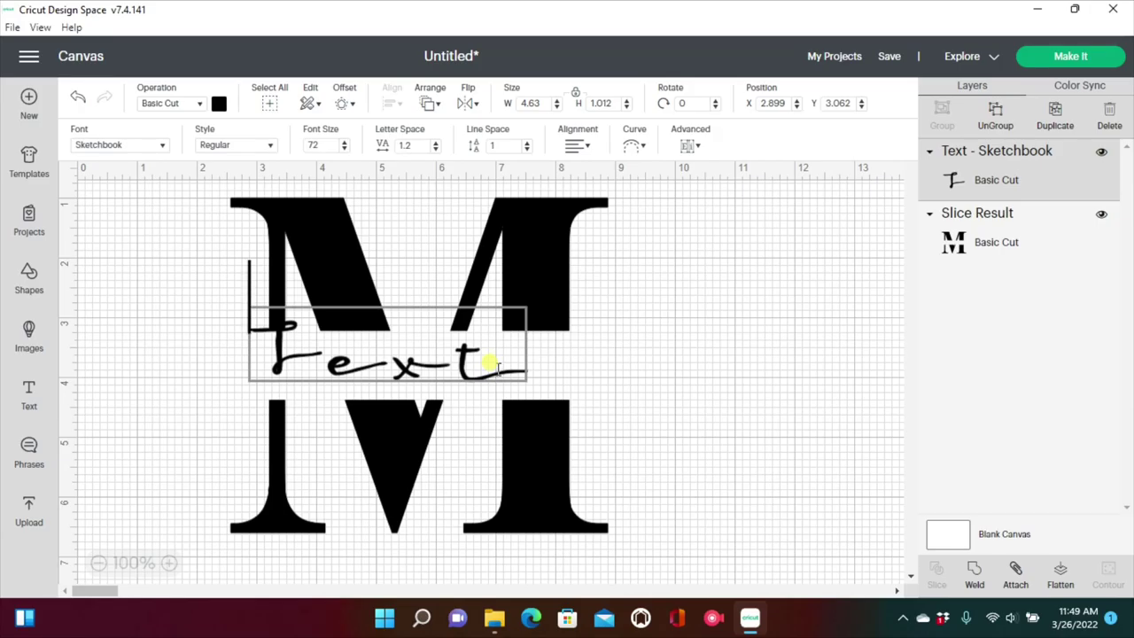
key("ctrl+a")
key("BackSpace")
type("menasia")
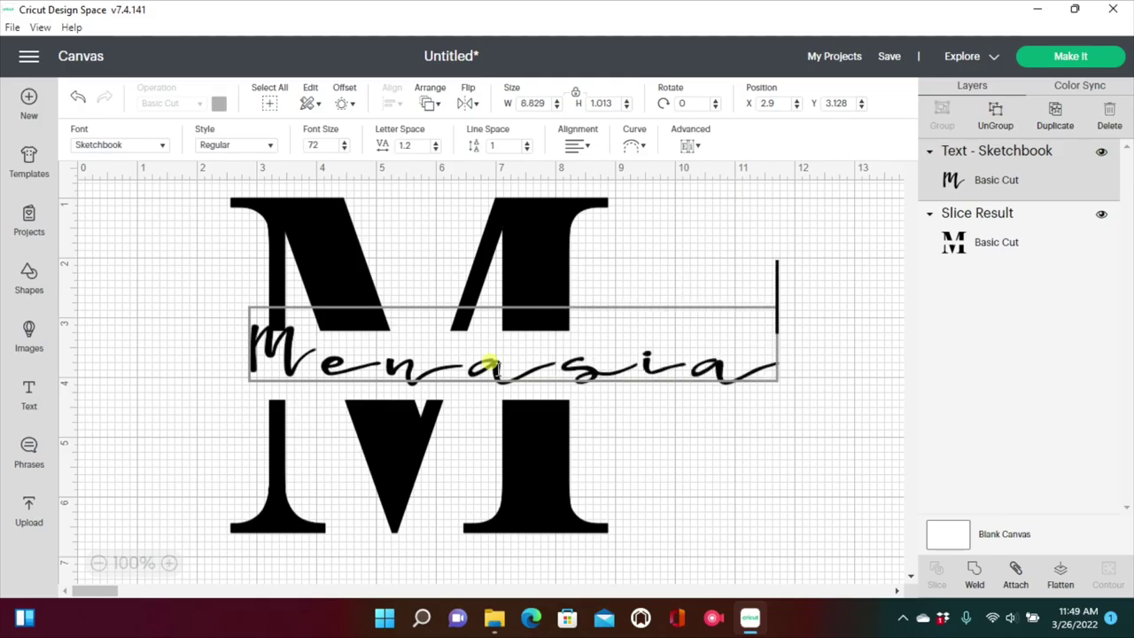
- Tighten the script name's letter spacing to -1.1 so its letters connect
left_click(435, 148)
left_click(435, 149)
left_click(435, 149)
left_click(435, 149)
left_click(434, 149)
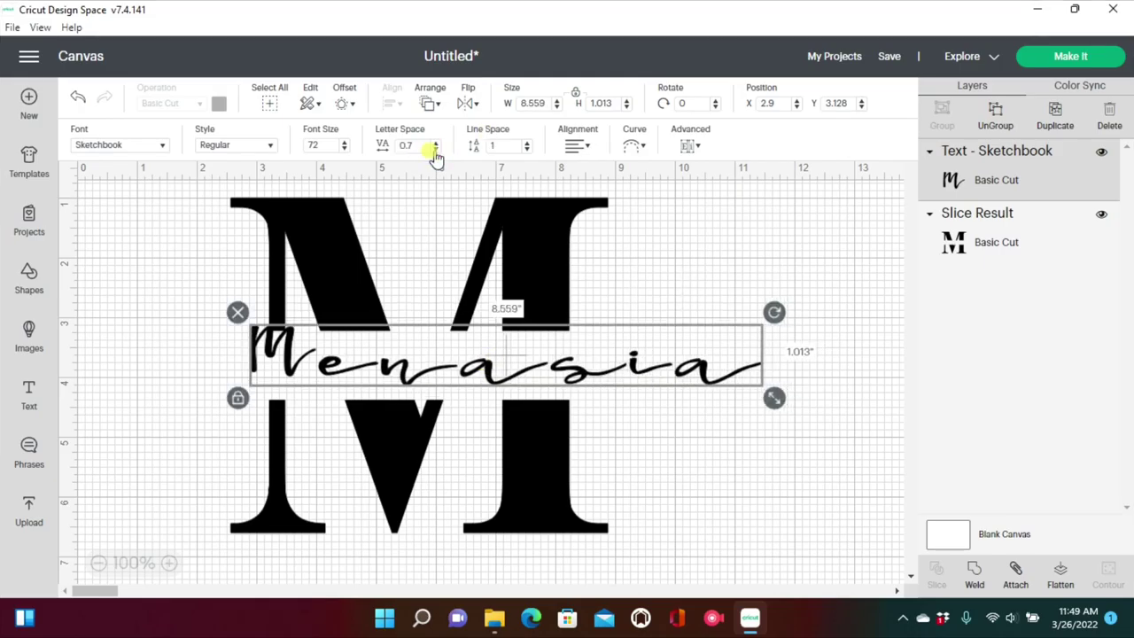
left_click(435, 149)
left_click(435, 149)
left_click(435, 149)
left_click(435, 149)
left_click(435, 149)
left_click(435, 149)
left_click(434, 149)
left_click(435, 149)
left_click(435, 149)
left_click(435, 149)
left_click(435, 149)
left_click(435, 149)
left_click(435, 149)
left_click(435, 149)
left_click(435, 149)
left_click(435, 149)
left_click(435, 151)
left_click(435, 143)
left_click(435, 142)
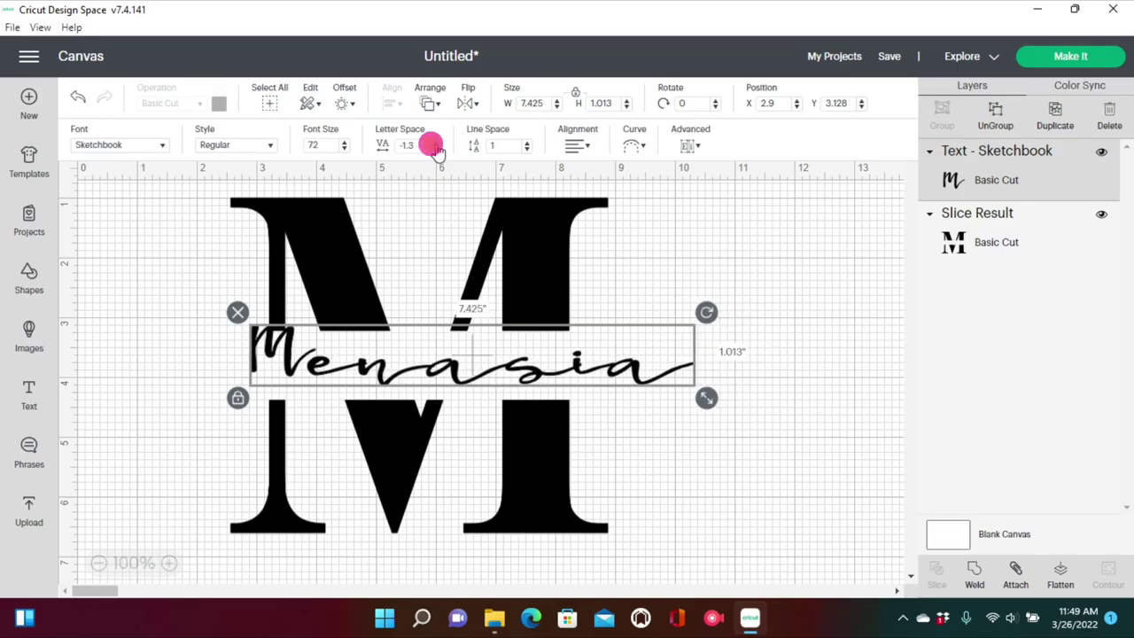
left_click(434, 143)
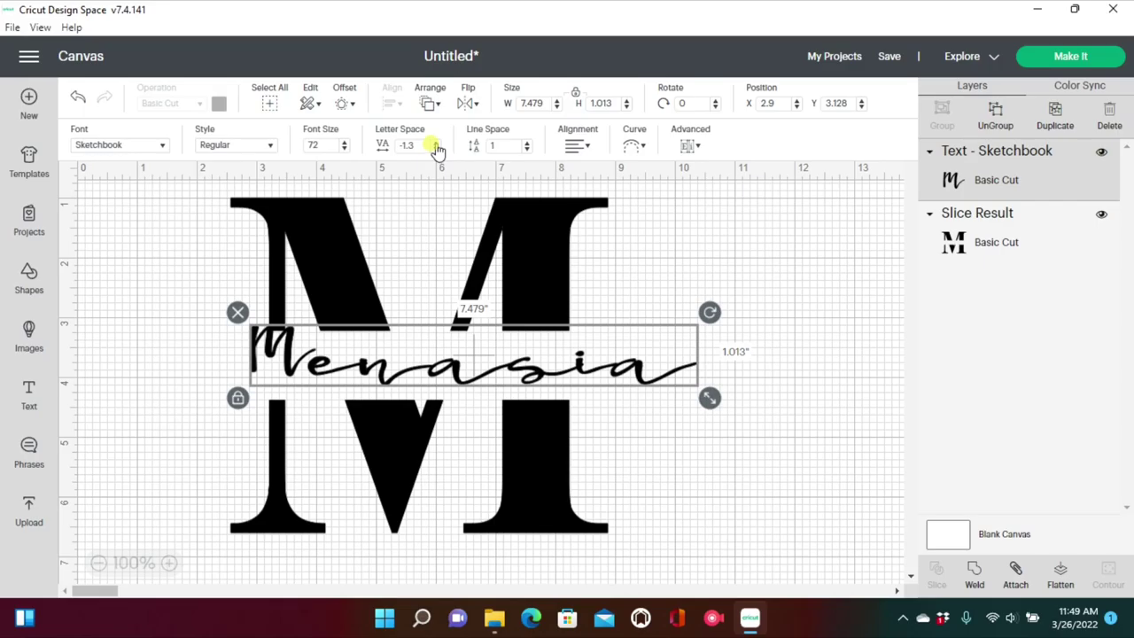
left_click(435, 144)
left_click(435, 144)
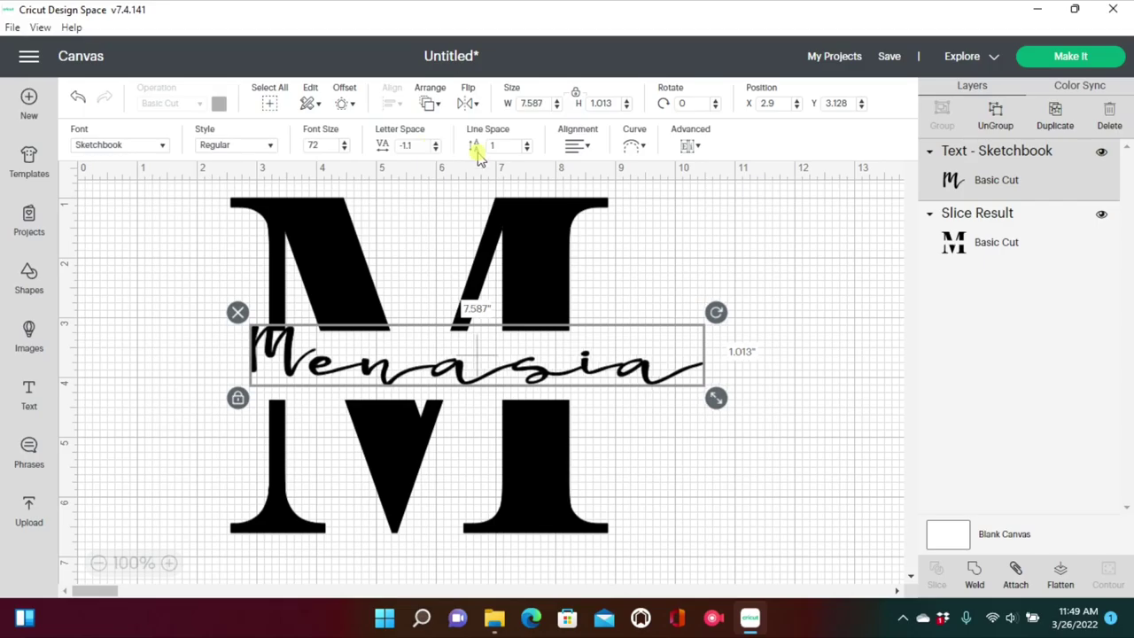
- Weld the script name into one shape and center it in the gap of the split M
left_click(977, 578)
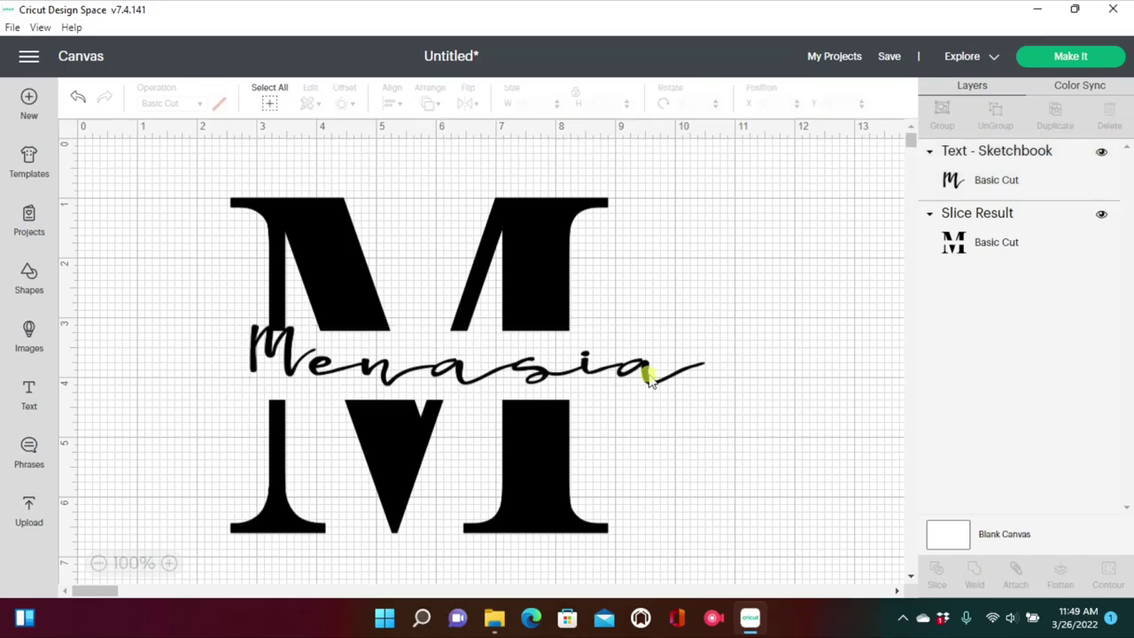
left_click_drag(650, 375, 588, 374)
left_click_drag(694, 445, 342, 239)
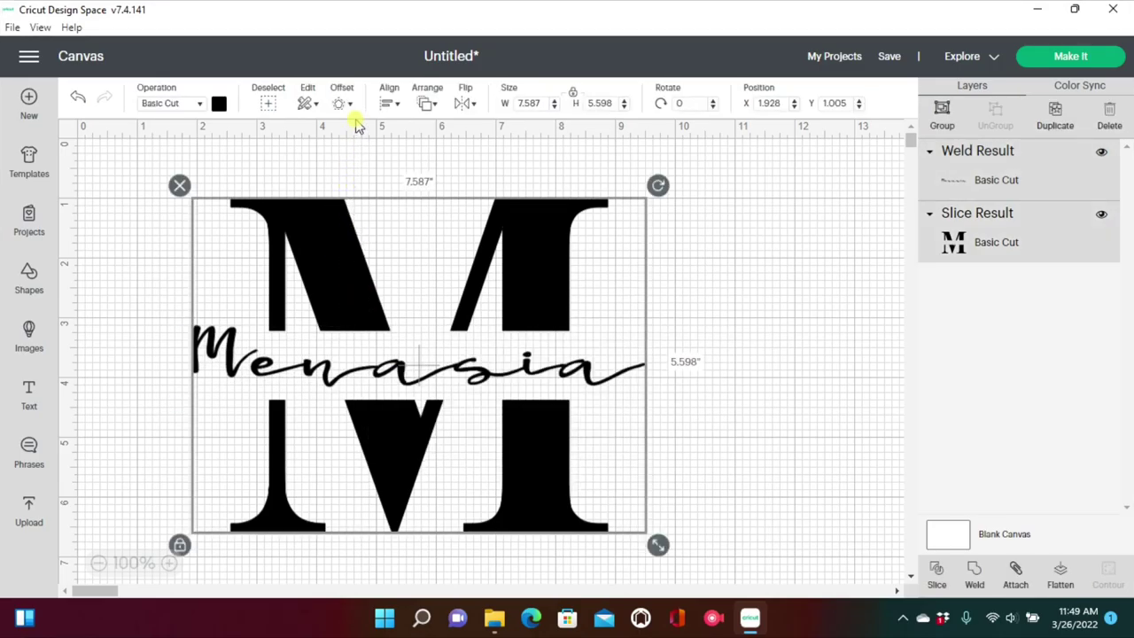
left_click(389, 102)
left_click(448, 234)
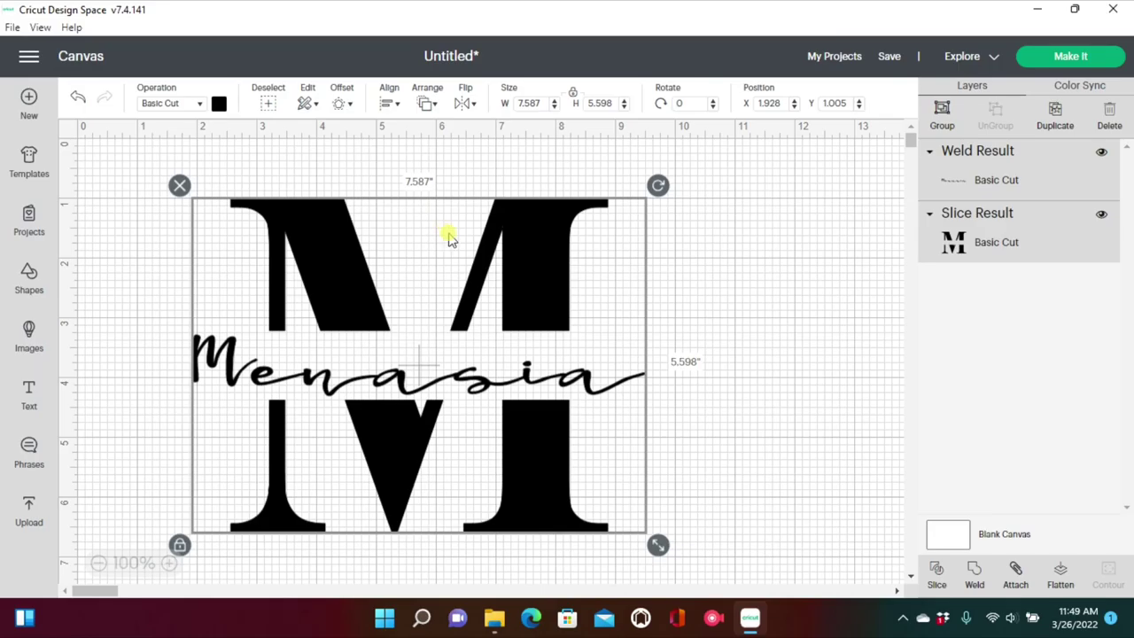
left_click(749, 363)
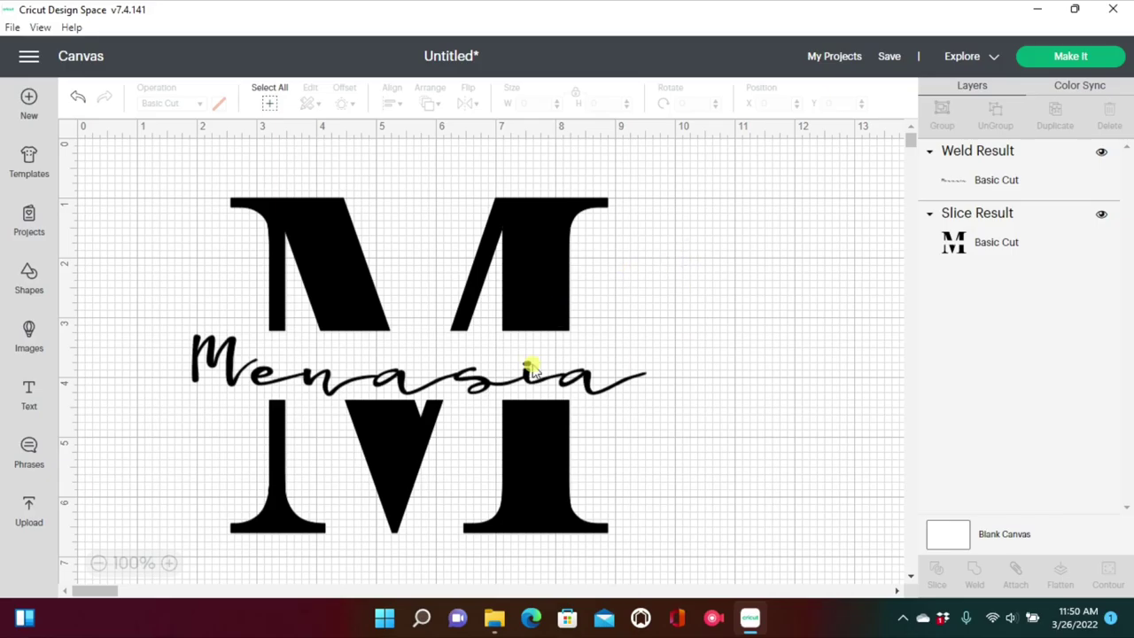
- Move the script name above and clear of the M's gap, and add two 2-inch squares beside the letter
left_click_drag(526, 375, 898, 139)
left_click(641, 299)
left_click(32, 276)
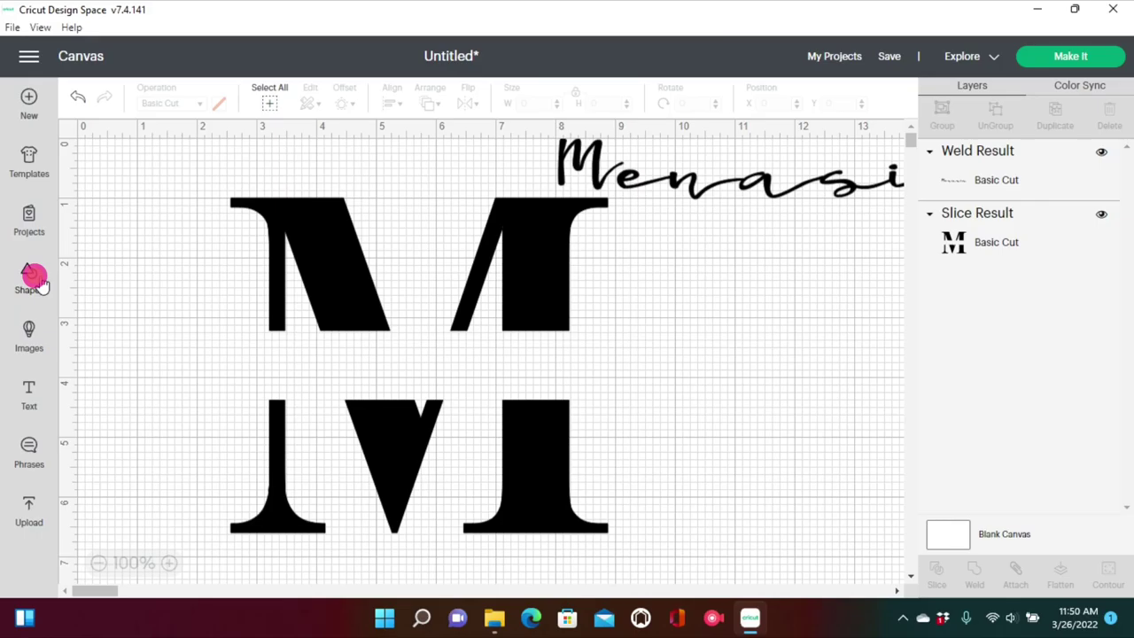
left_click(124, 423)
left_click_drag(251, 331, 726, 372)
left_click(1063, 127)
left_click_drag(759, 356, 809, 504)
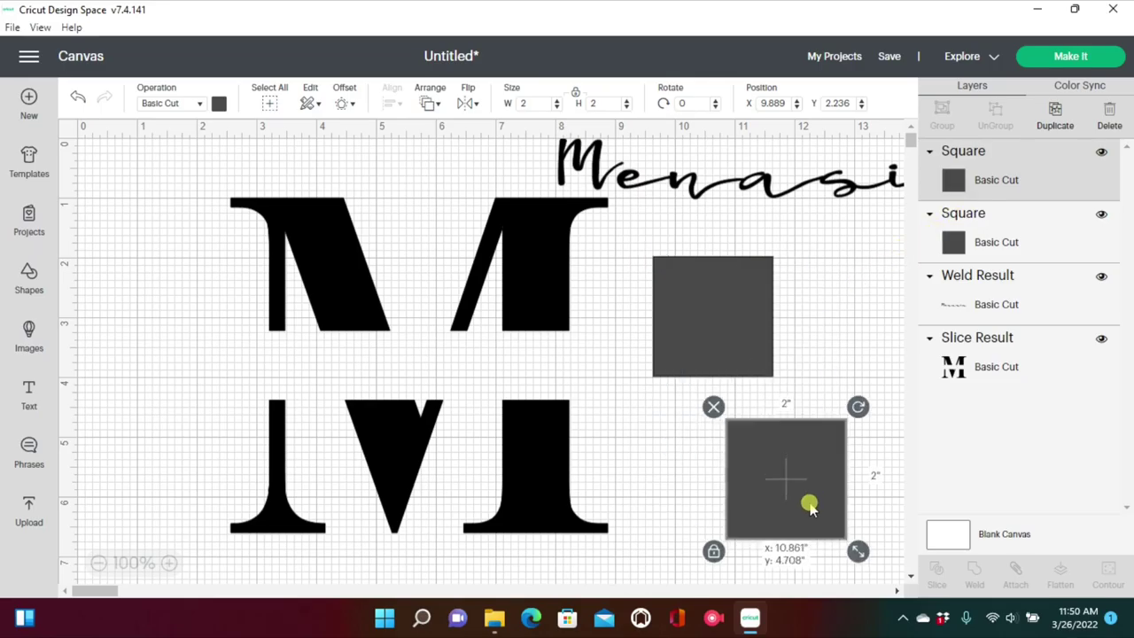
- Stretch one square into a thin horizontal bar along the lower edge of the M's upper half
left_click_drag(706, 357, 252, 328)
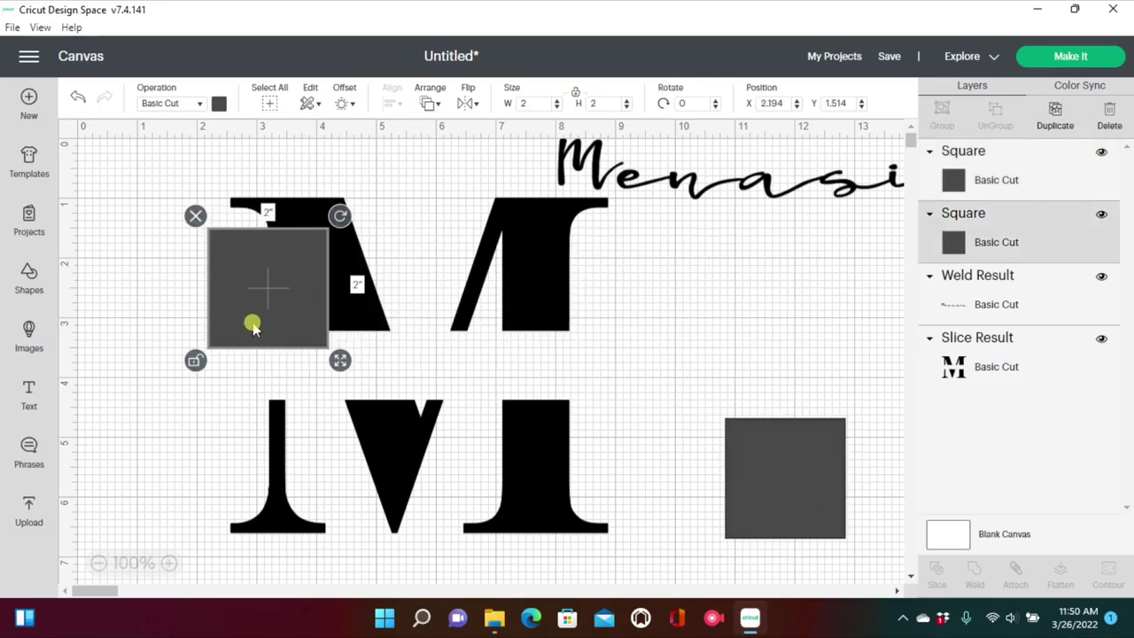
left_click_drag(341, 361, 597, 339)
left_click(668, 326)
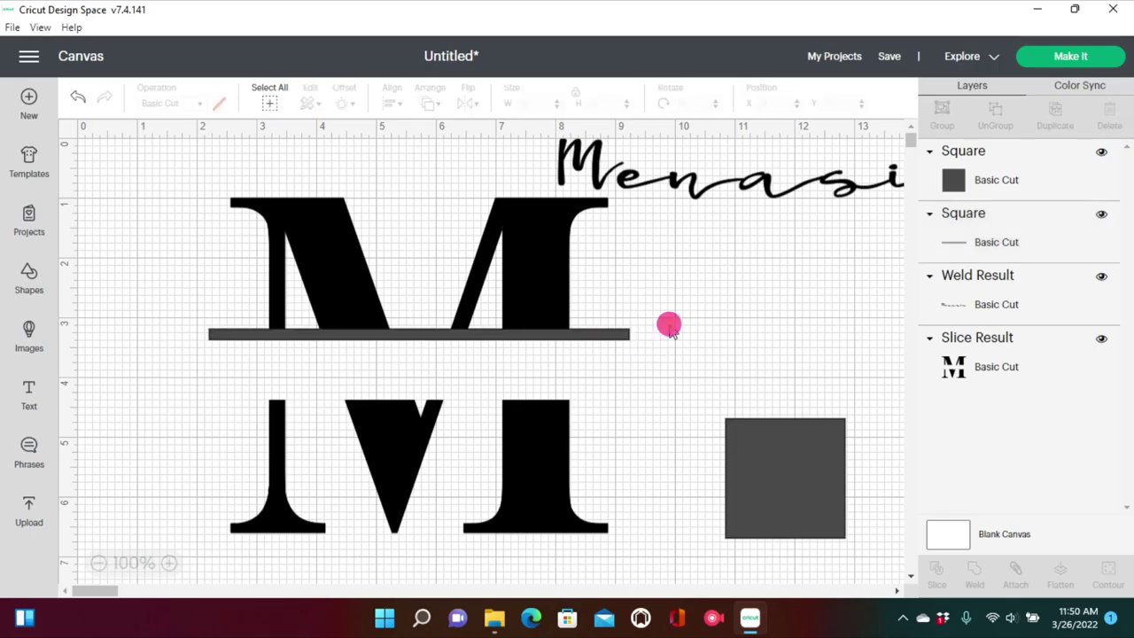
- Delete the spare square, then duplicate the horizontal bar and place the copy along the upper edge of the M's lower half
left_click(733, 427)
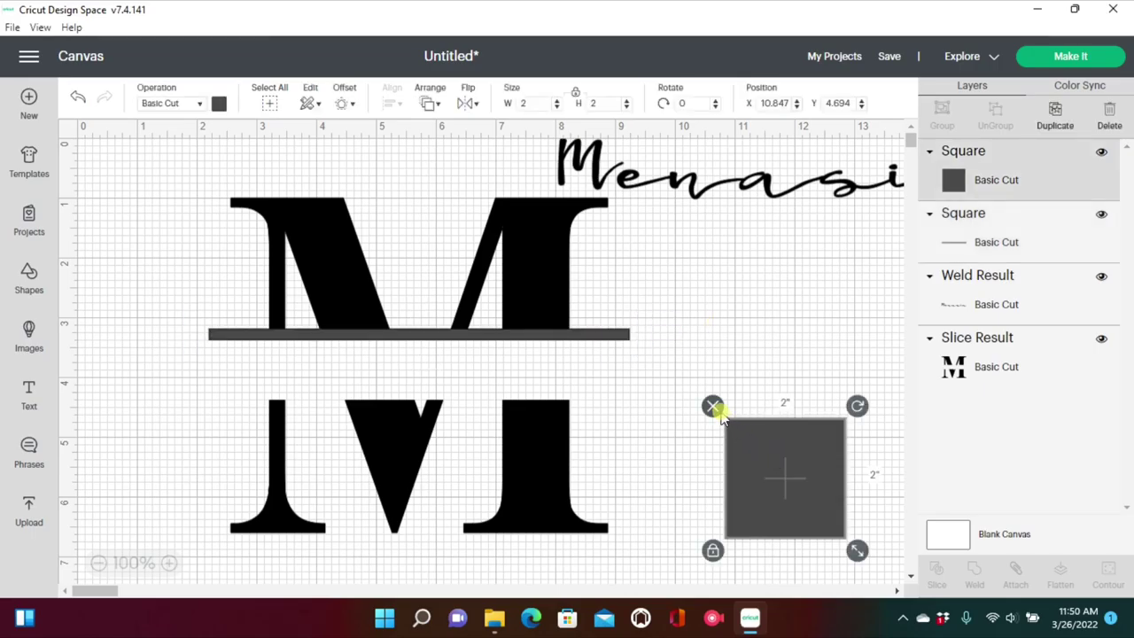
left_click(714, 405)
left_click(620, 335)
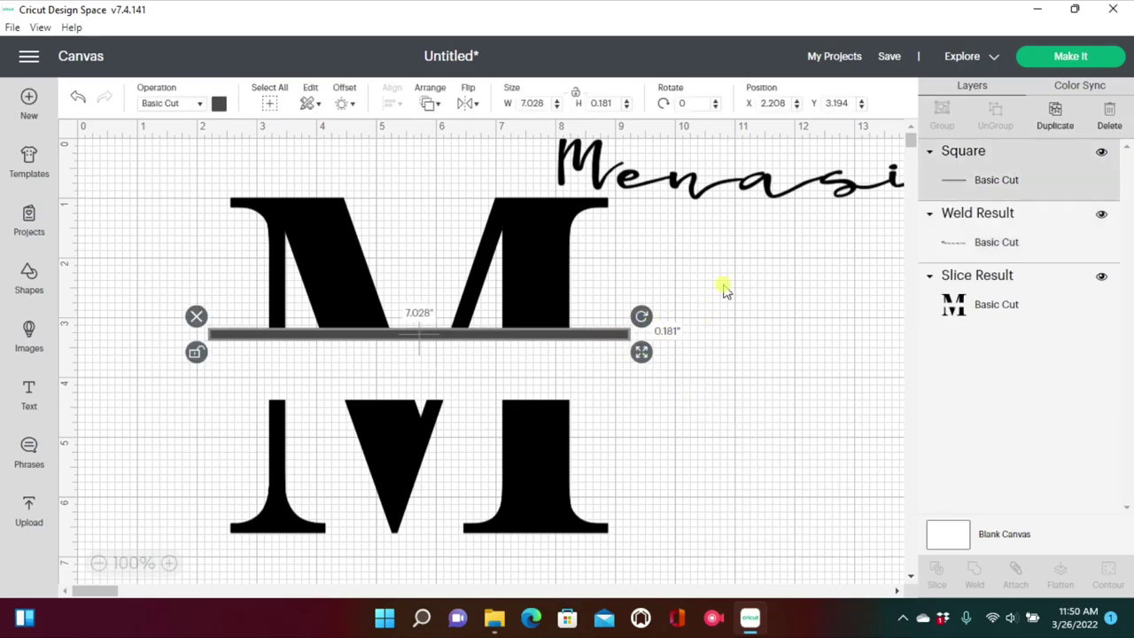
left_click(1054, 115)
left_click_drag(565, 344, 537, 397)
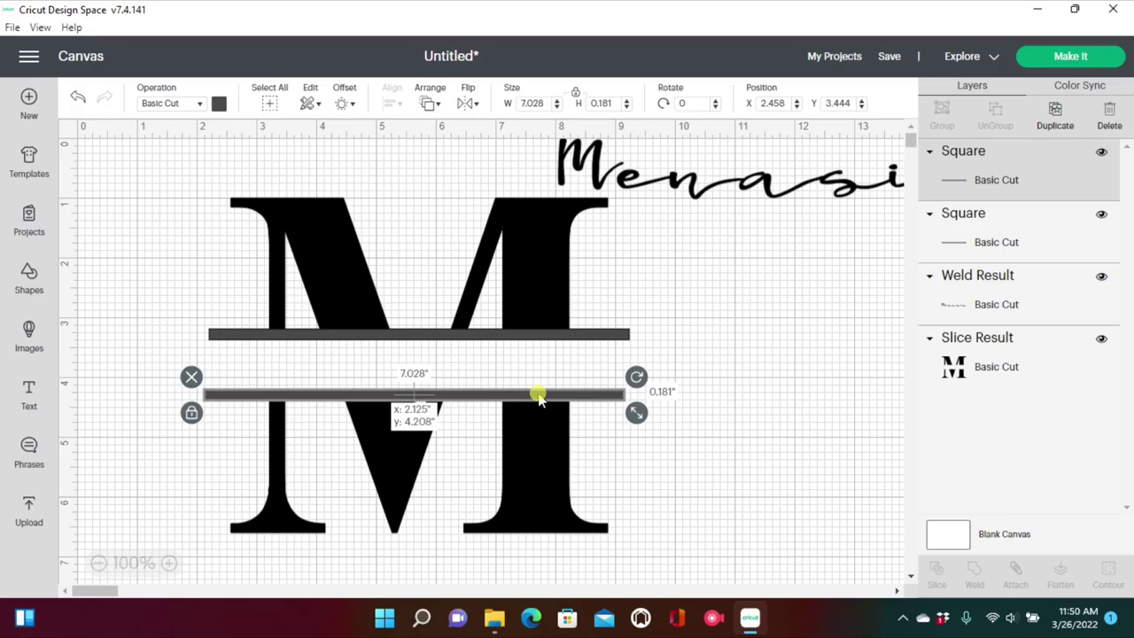
left_click_drag(539, 399, 538, 399)
left_click(602, 363)
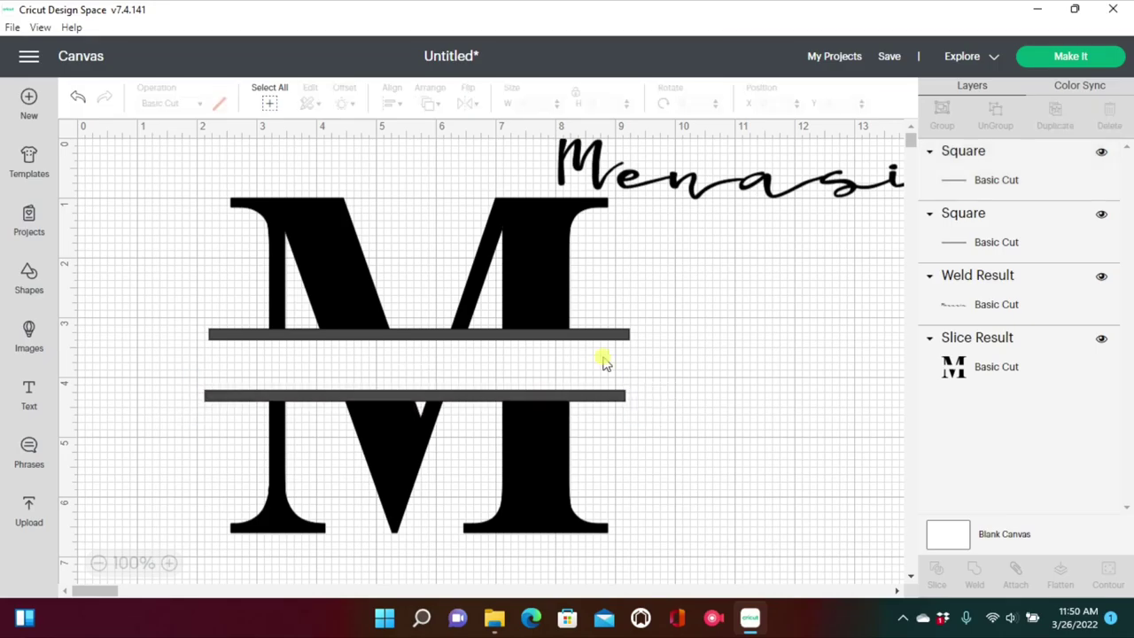
- Center the split M and both bars horizontally with each other
left_click_drag(603, 363, 317, 220)
left_click(393, 103)
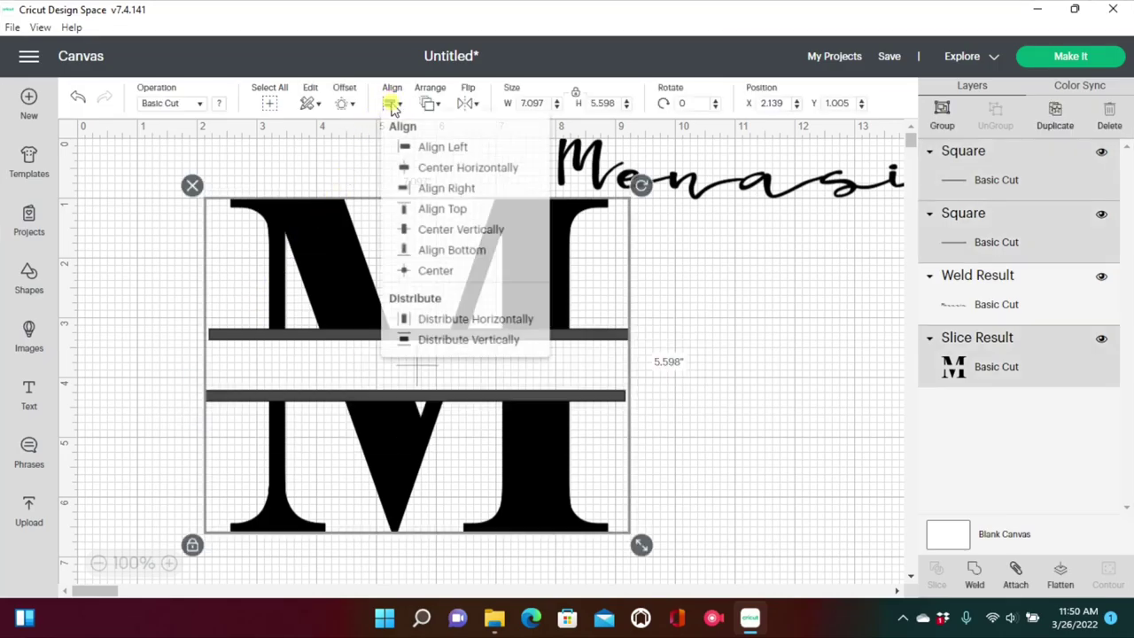
left_click(478, 171)
left_click(690, 375)
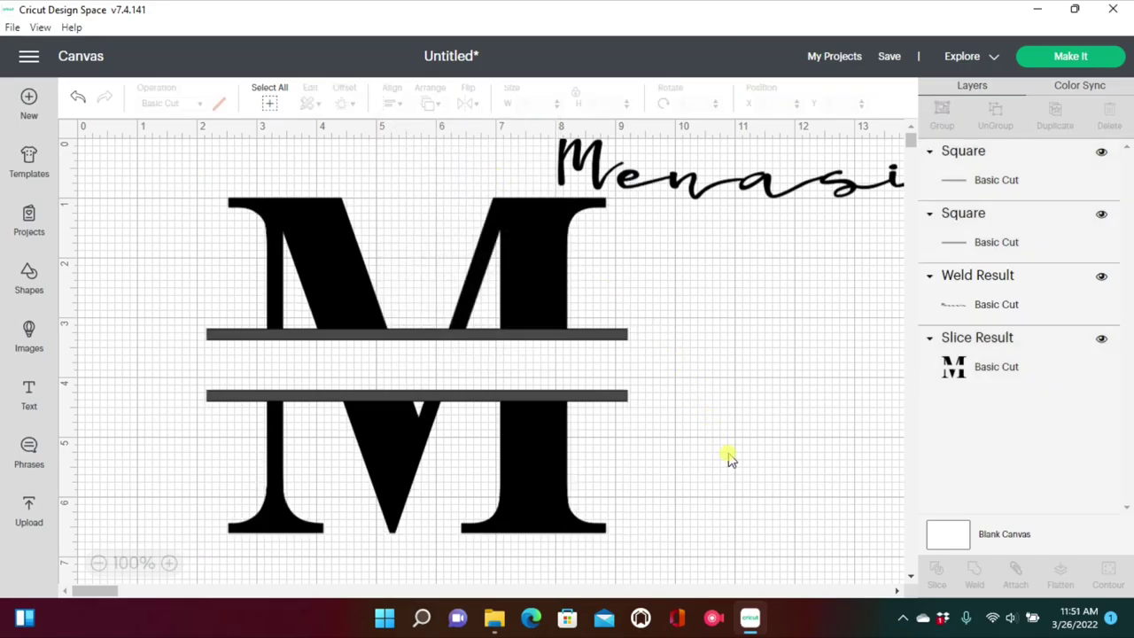
- Recolor both horizontal bars black to match the letter M
left_click(953, 235)
left_click(218, 106)
left_click(236, 174)
left_click(941, 182)
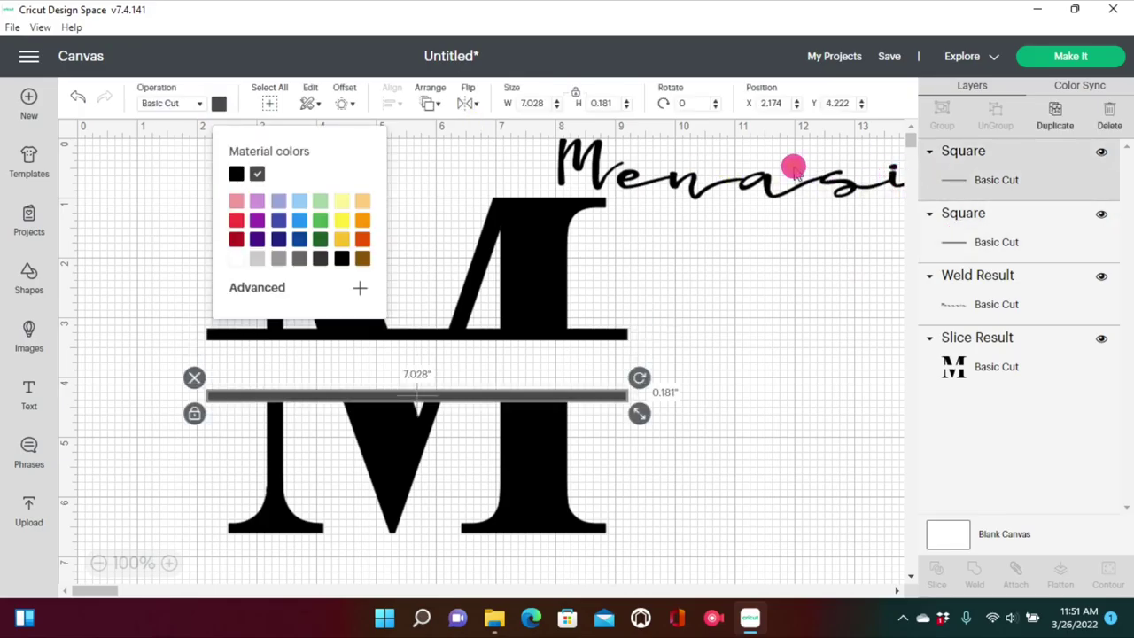
left_click(223, 105)
left_click(221, 104)
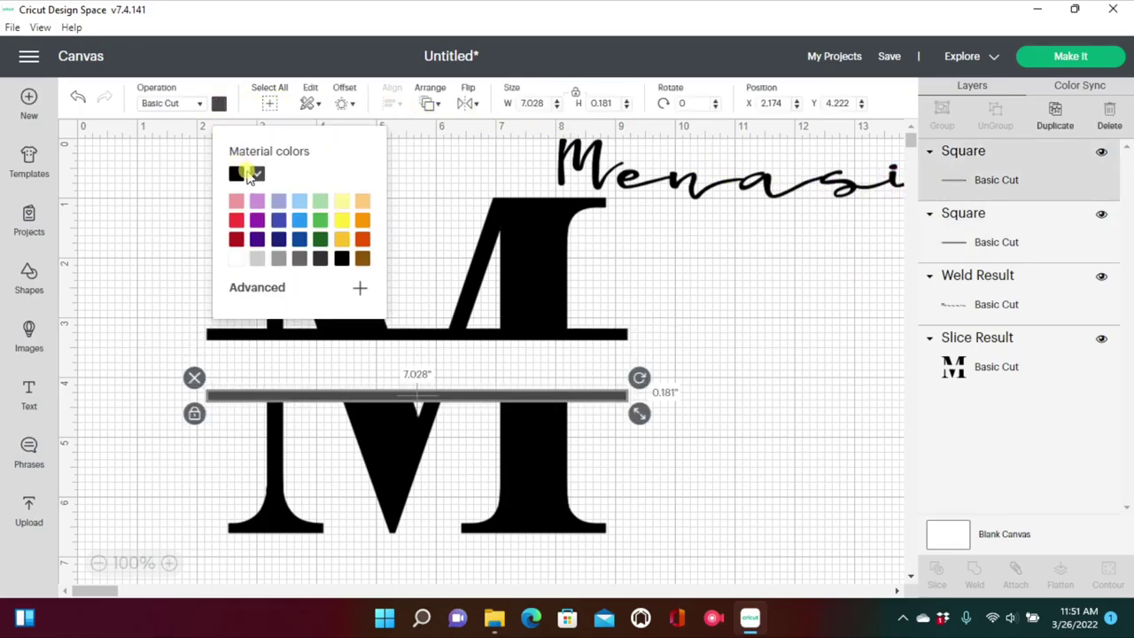
left_click(236, 174)
- Weld the split M and its two bars into one shape, and move the script name into the gap
left_click_drag(739, 463, 200, 177)
left_click(973, 571)
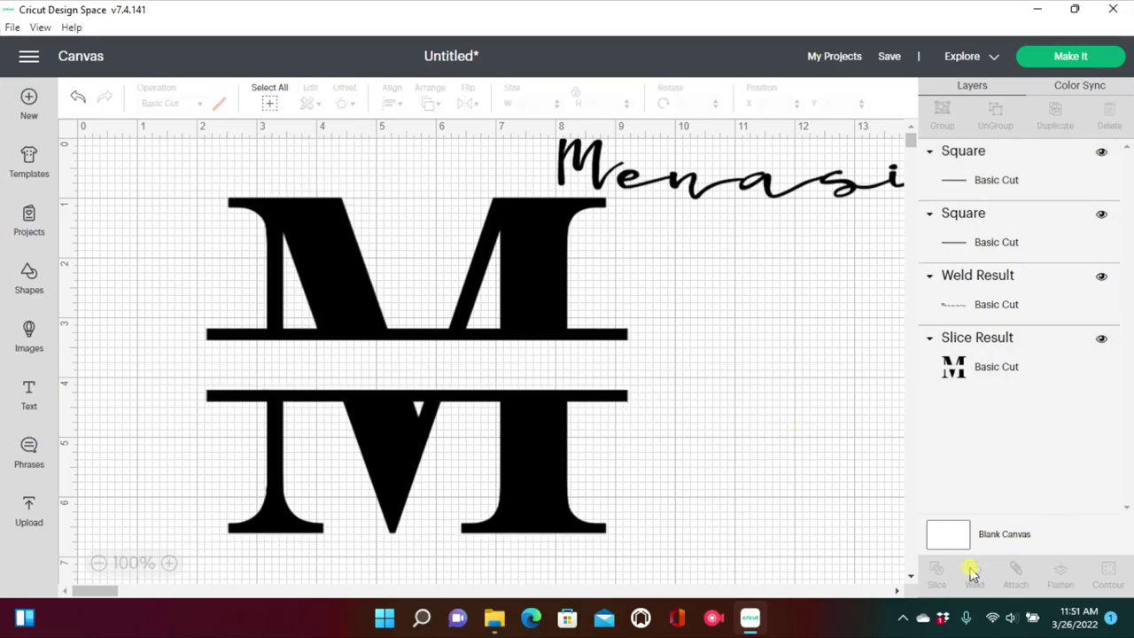
left_click_drag(800, 192, 451, 374)
- Reposition the welded M so the script name sits evenly between the two bars
left_click_drag(673, 400, 580, 348)
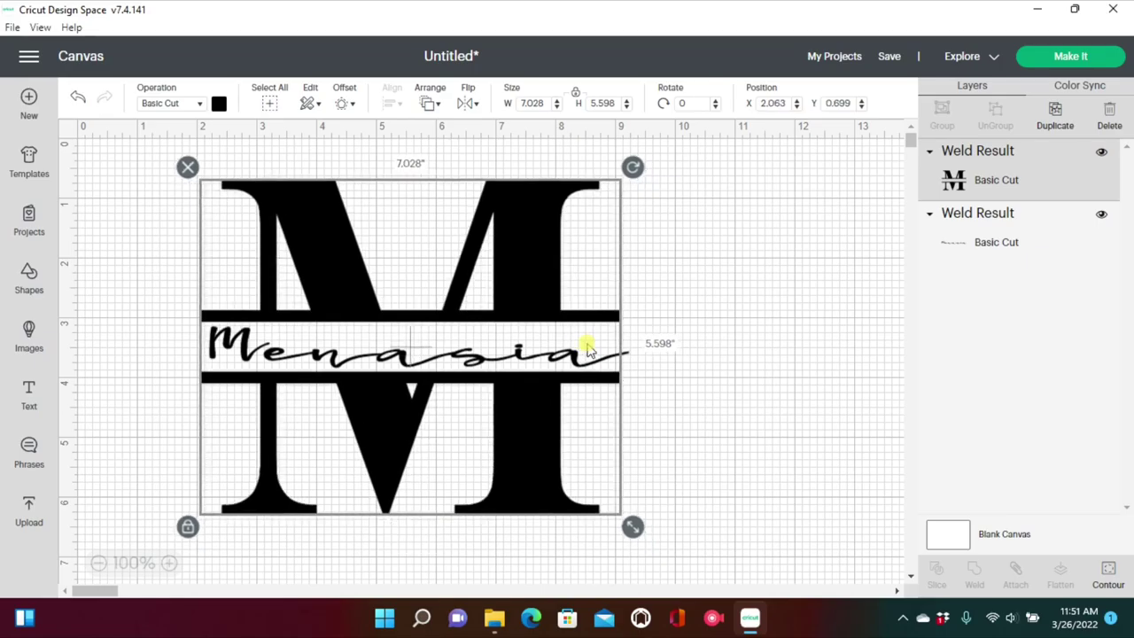
left_click(658, 356)
left_click(613, 362)
left_click_drag(555, 394, 557, 407)
left_click(678, 407)
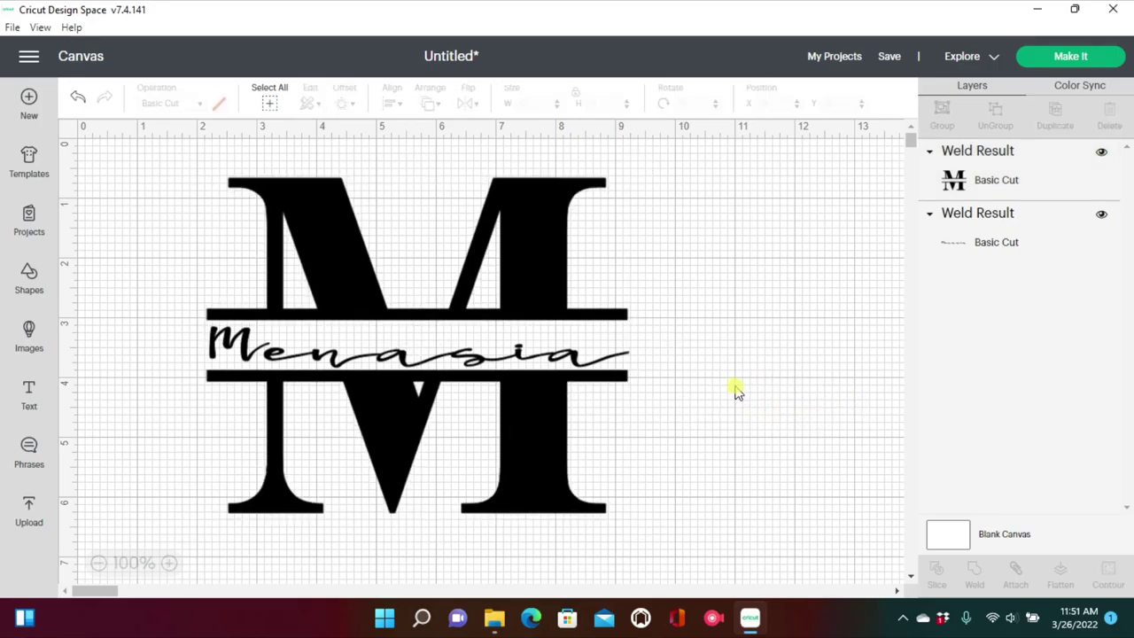
left_click(609, 361)
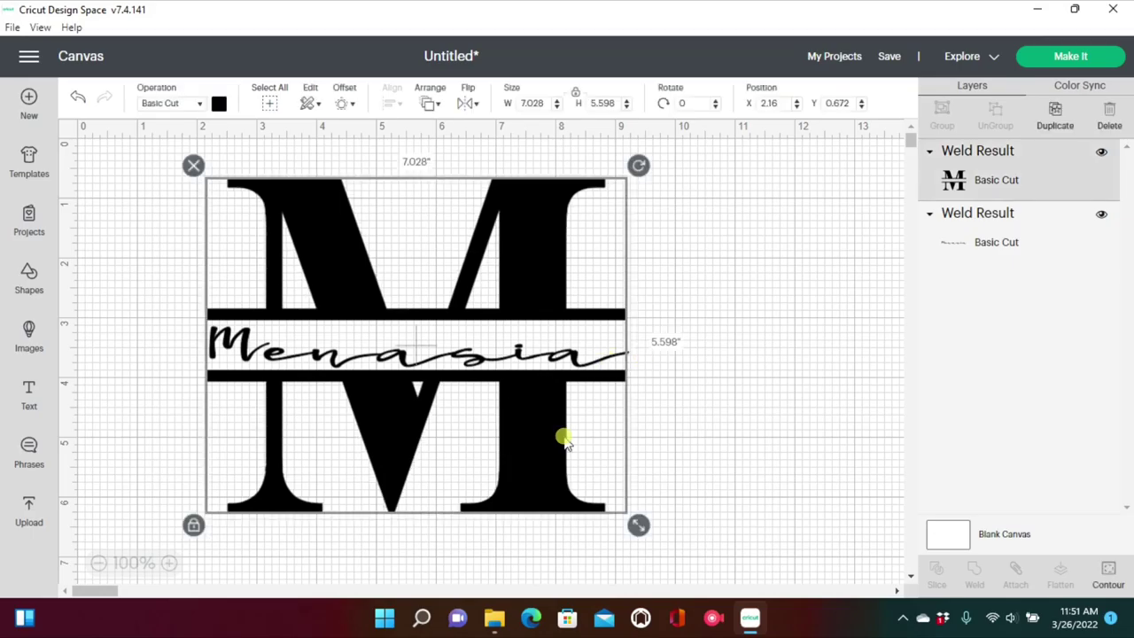
left_click(673, 427)
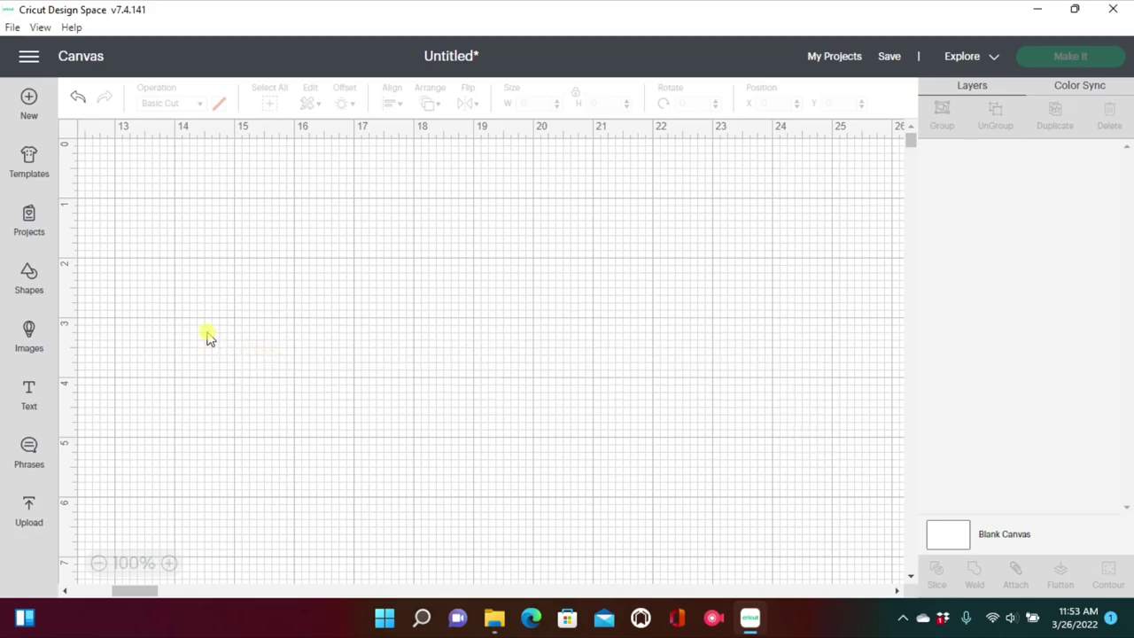
- Add a text object on the empty canvas area and set its font to Belinda
left_click(29, 389)
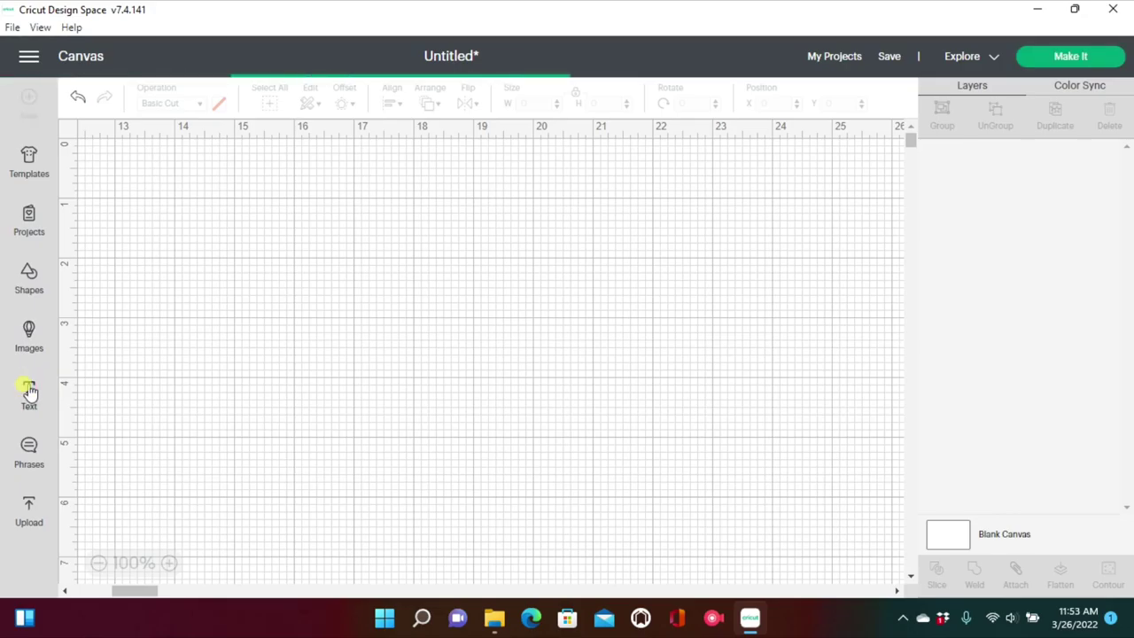
left_click(544, 100)
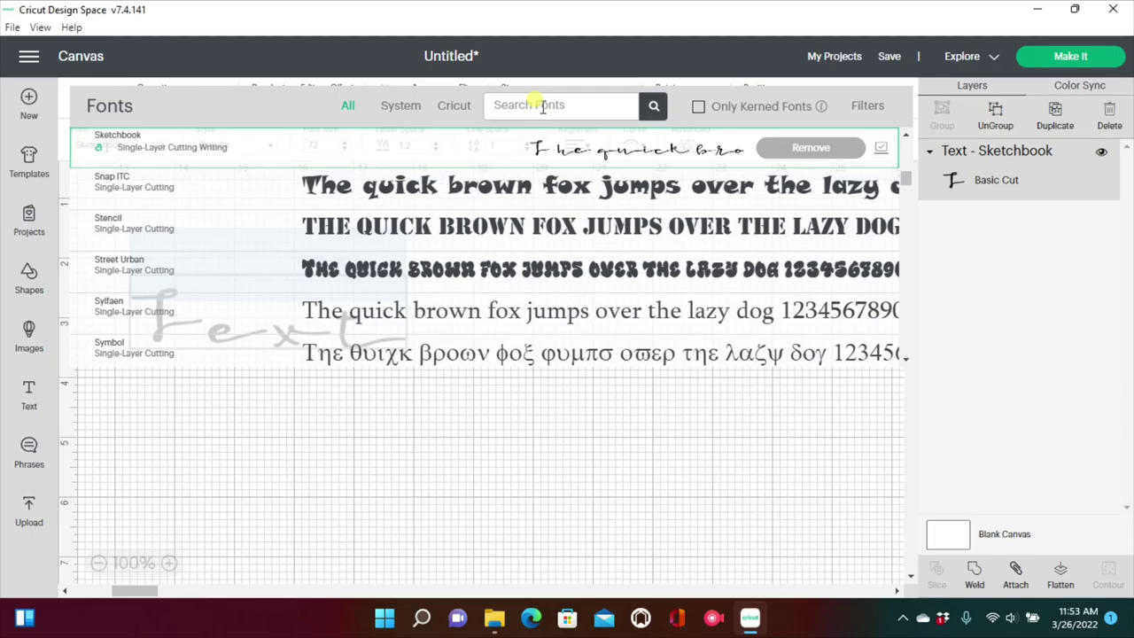
type("belinda")
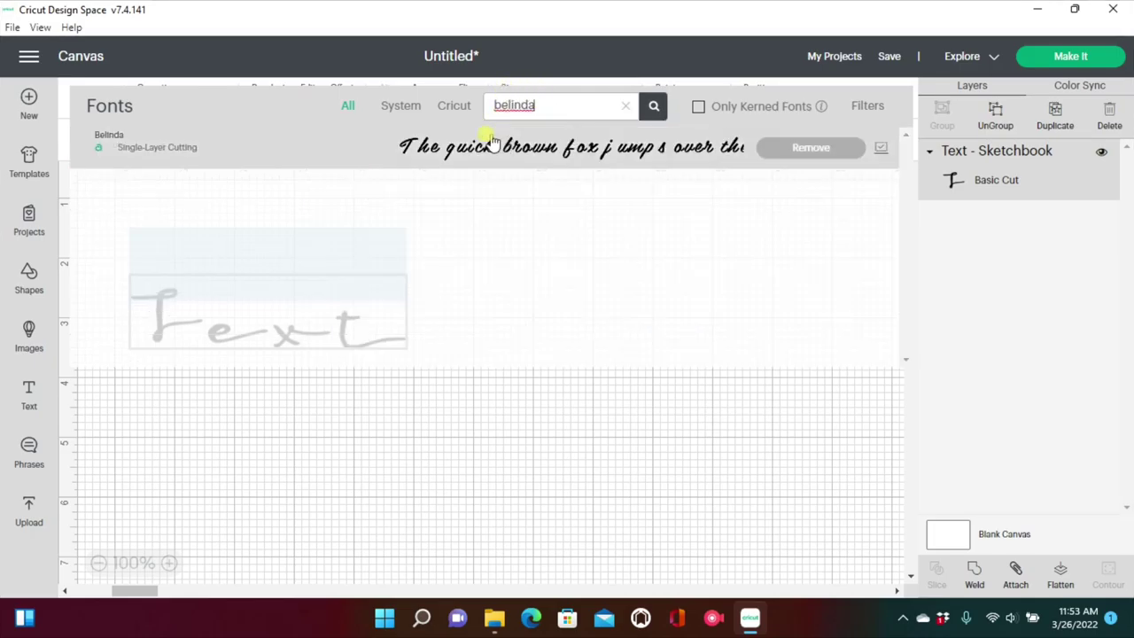
left_click(549, 141)
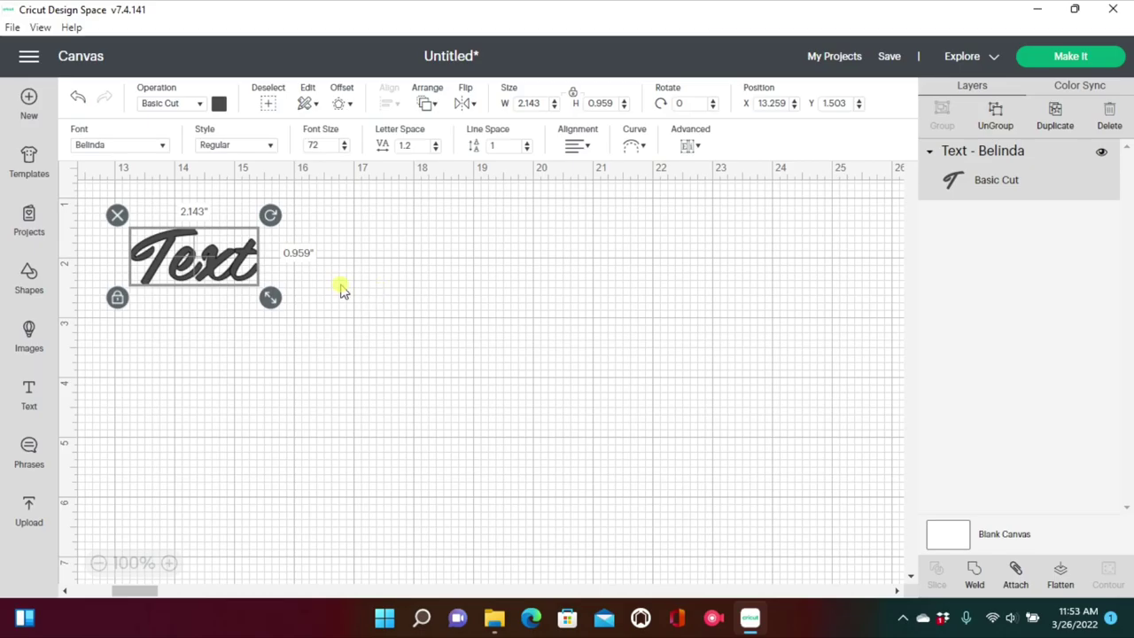
- Replace the placeholder text with the person's first name
left_click(252, 270)
double_click(251, 268)
key("BackSpace")
key("BackSpace")
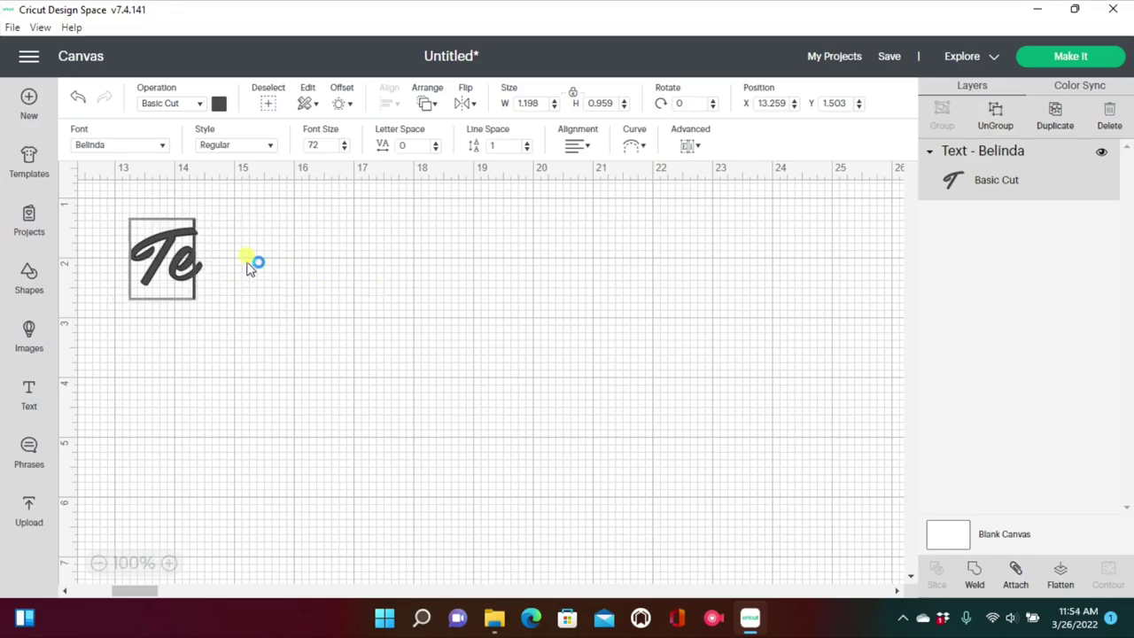
key("BackSpace")
key("BackSpace")
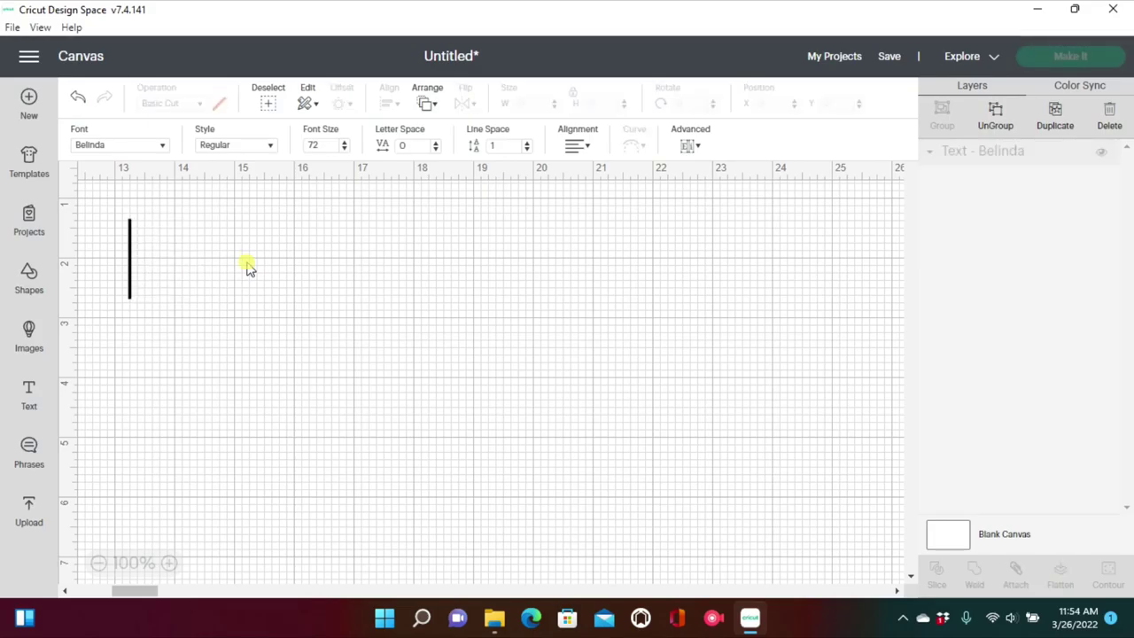
type("Sha")
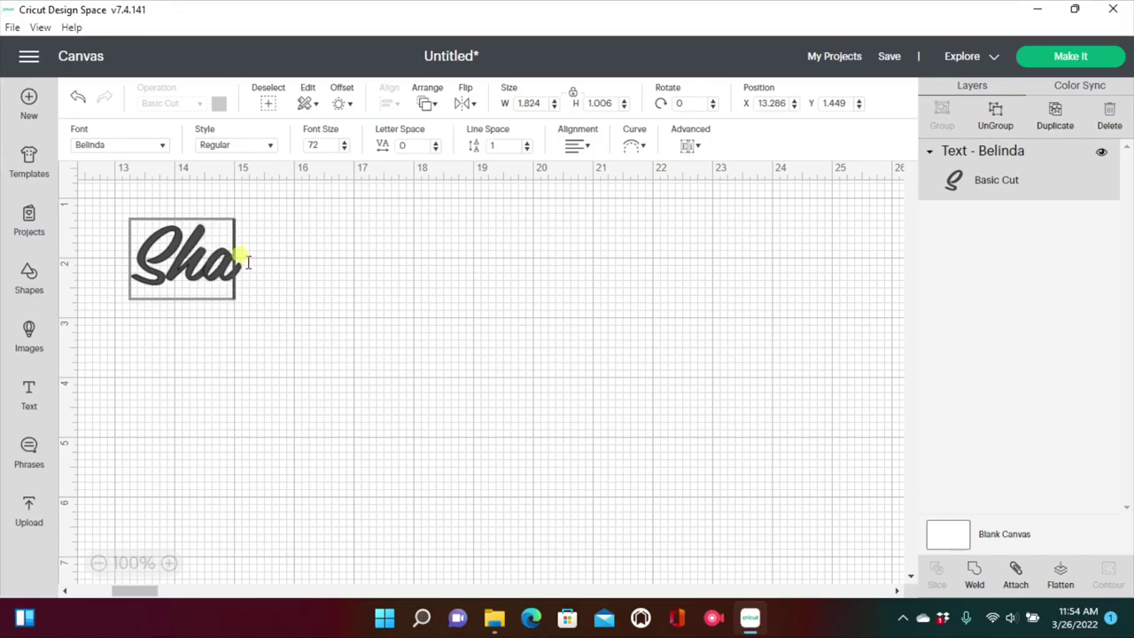
type("rena")
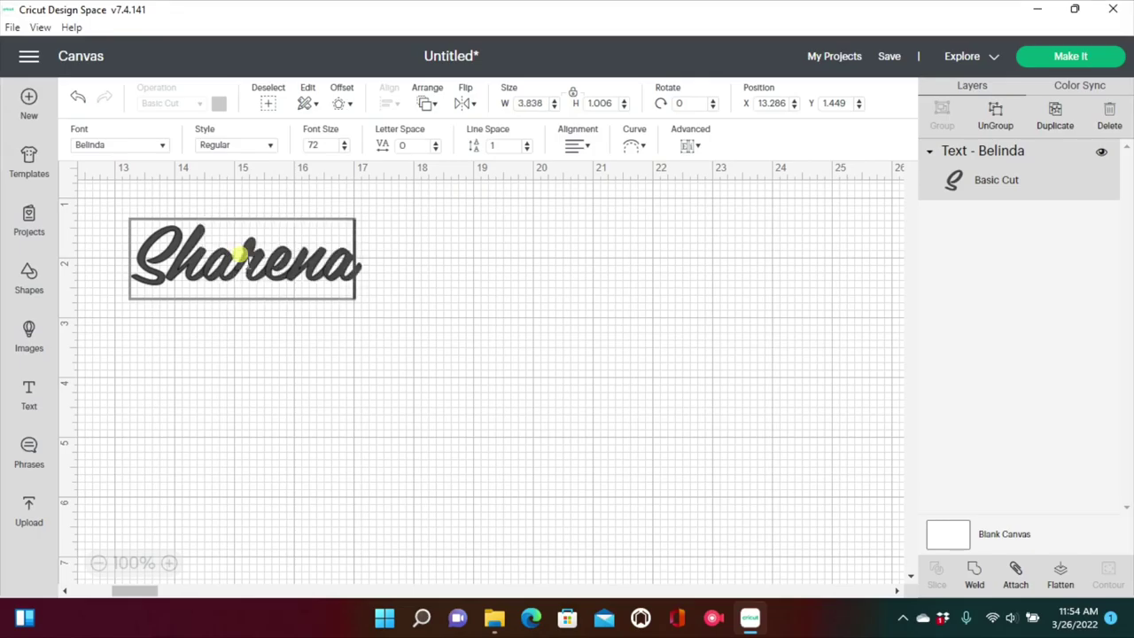
left_click(197, 294)
- Stretch the name with unlocked proportions to about 5.2 by 2 inches and reposition it on the canvas
left_click_drag(260, 271, 284, 296)
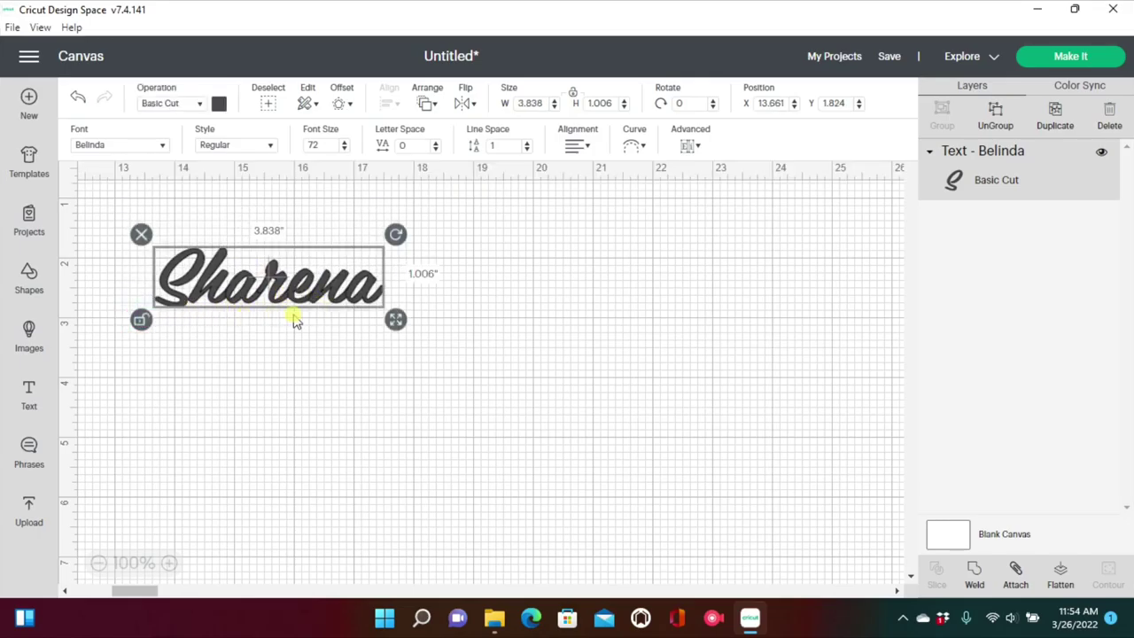
left_click_drag(397, 324, 478, 395)
left_click(595, 388)
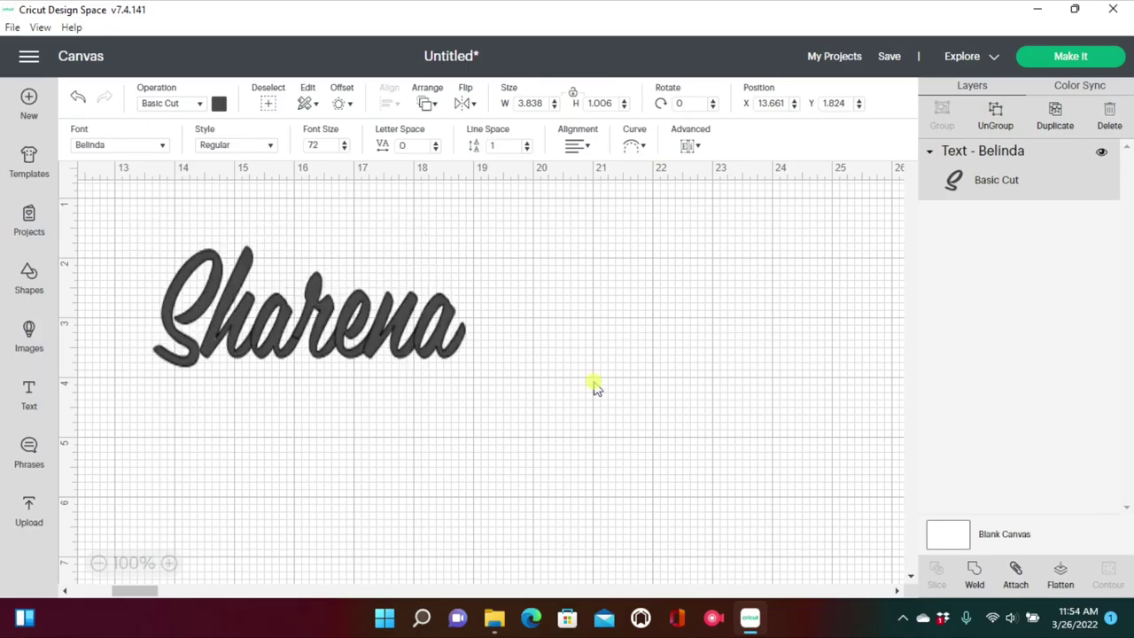
left_click_drag(439, 333, 463, 332)
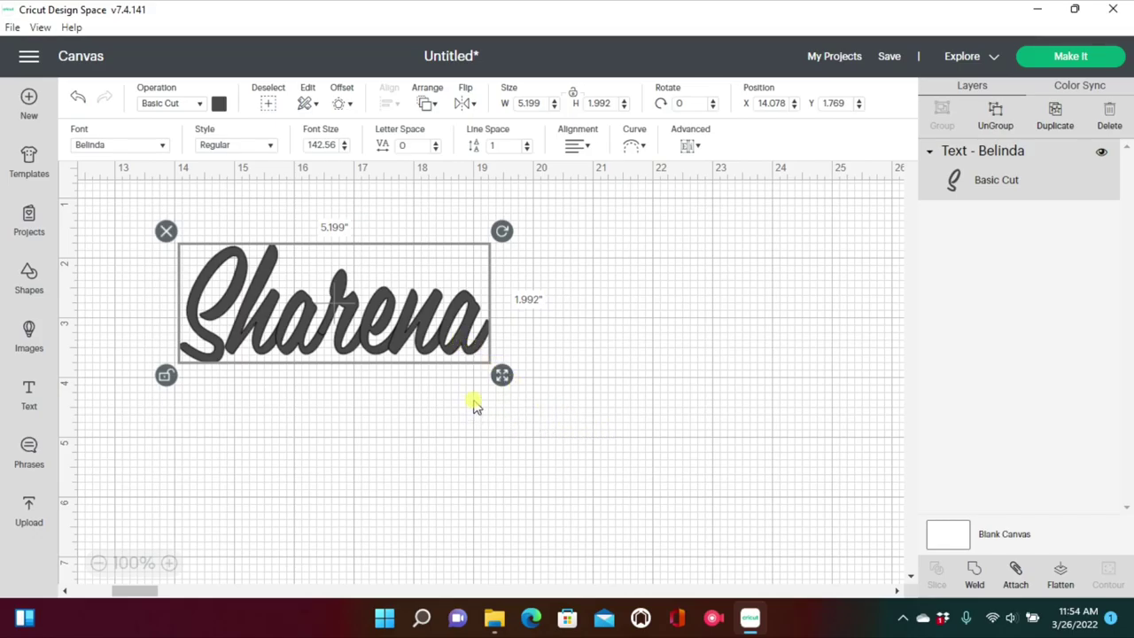
- Weld the Belinda name into one shape, color it black and reposition it on the canvas
left_click(971, 576)
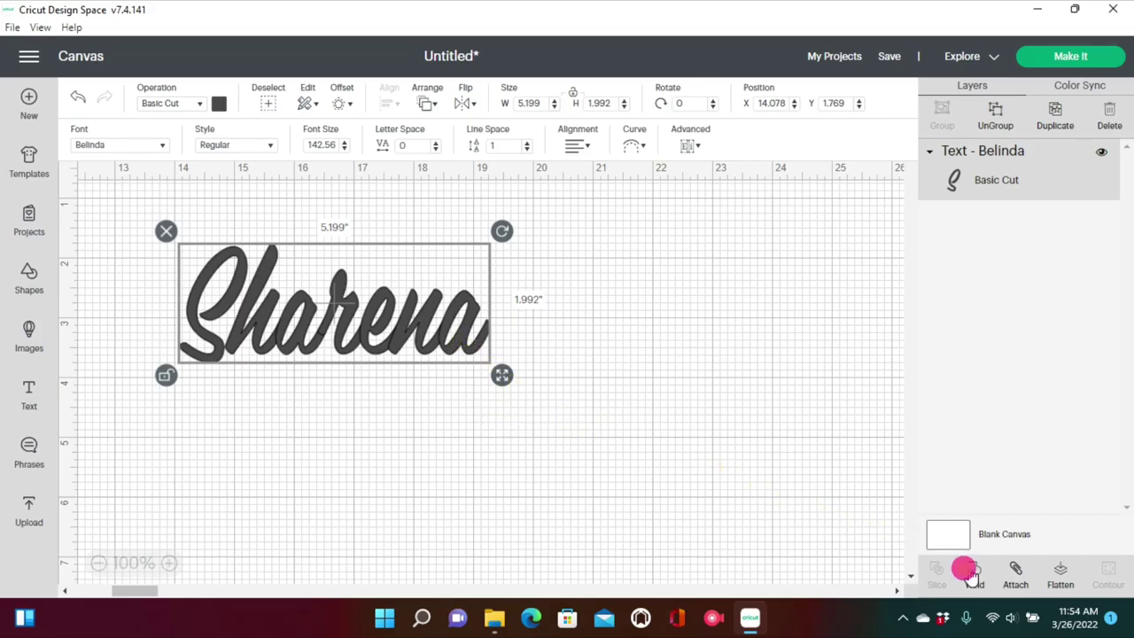
left_click(893, 545)
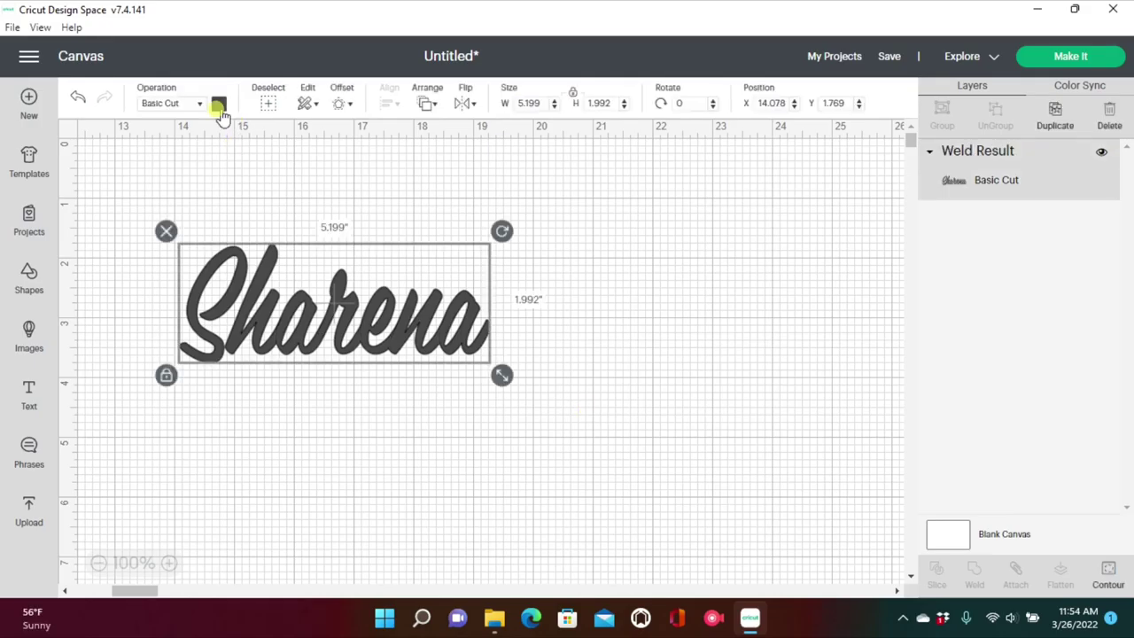
left_click(219, 103)
left_click(337, 260)
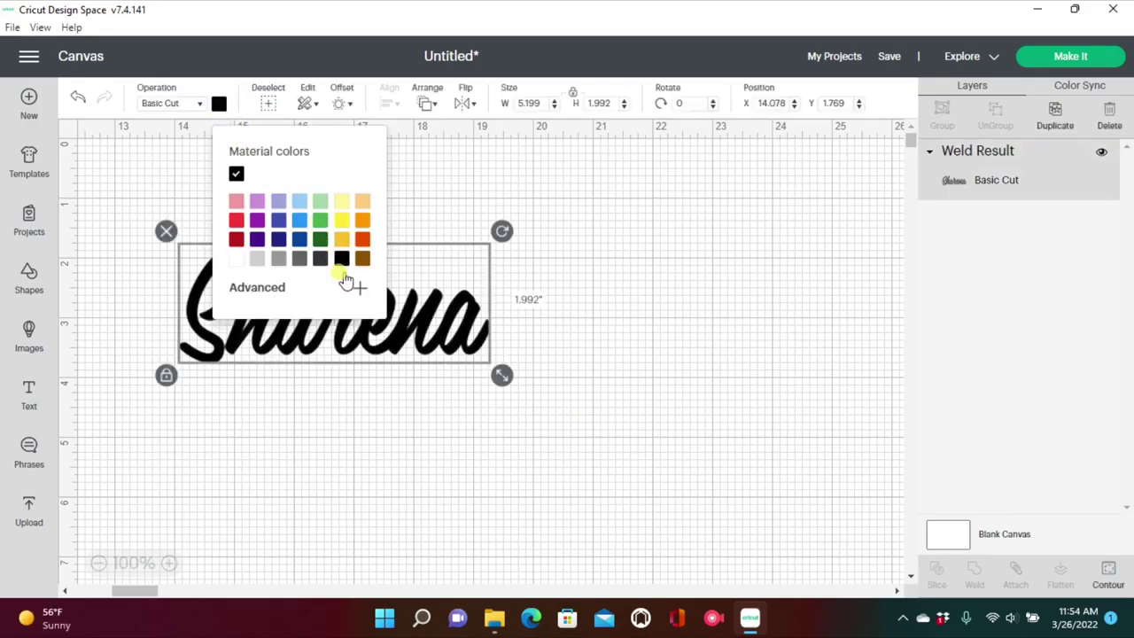
left_click(405, 395)
left_click_drag(418, 339, 430, 355)
left_click(284, 165)
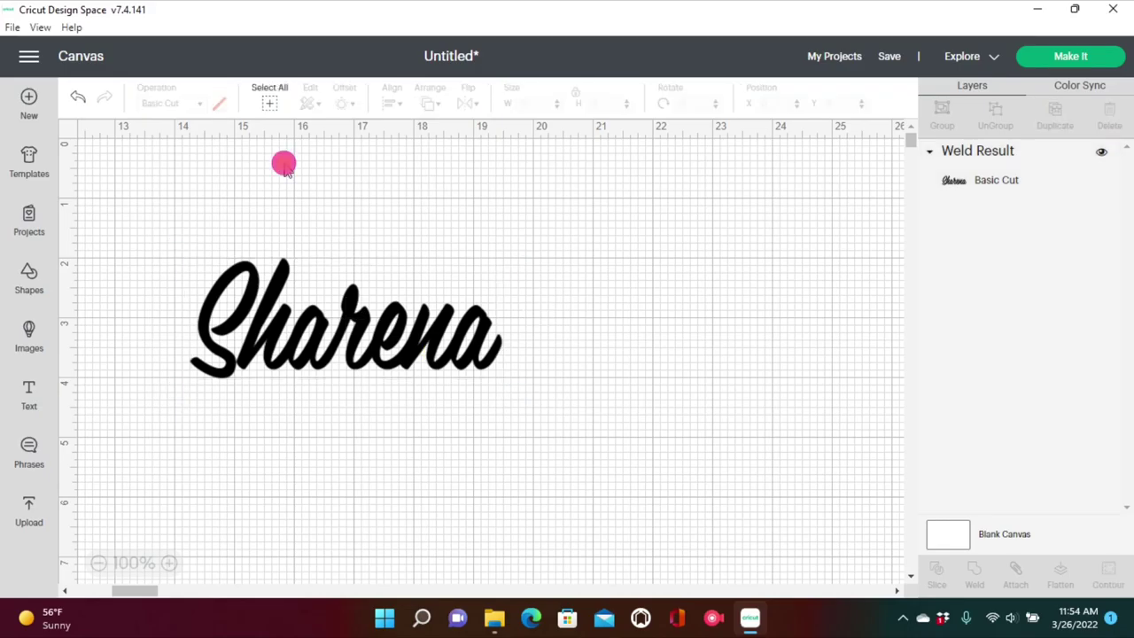
left_click_drag(337, 338, 309, 309)
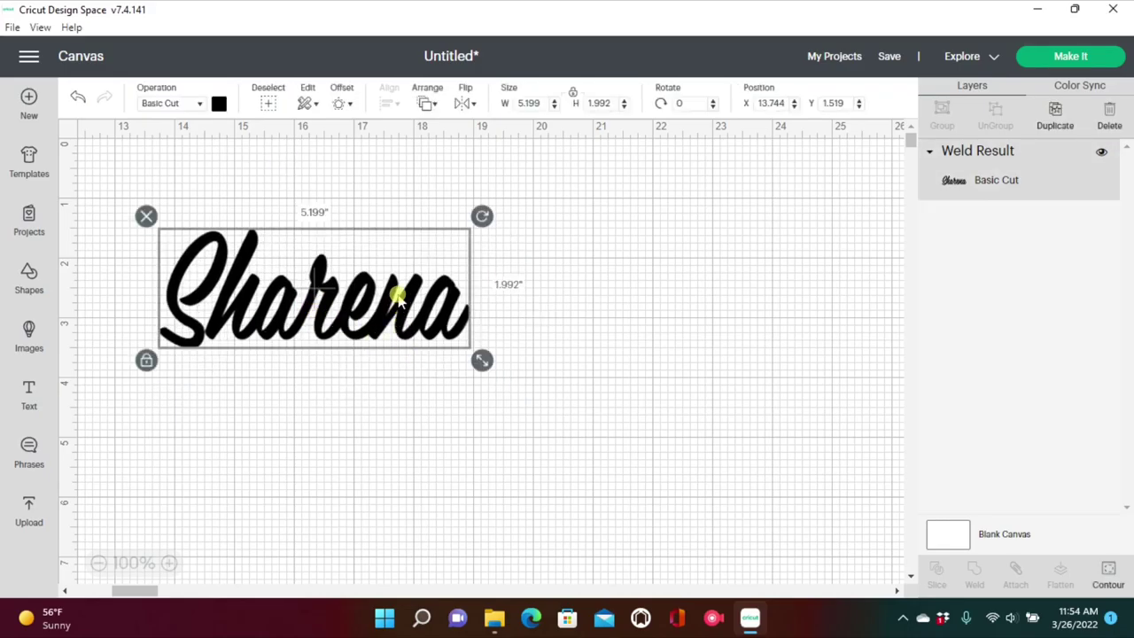
- Add a 0.25-inch offset with rounded corners around the name and color the offset light pink
left_click(339, 104)
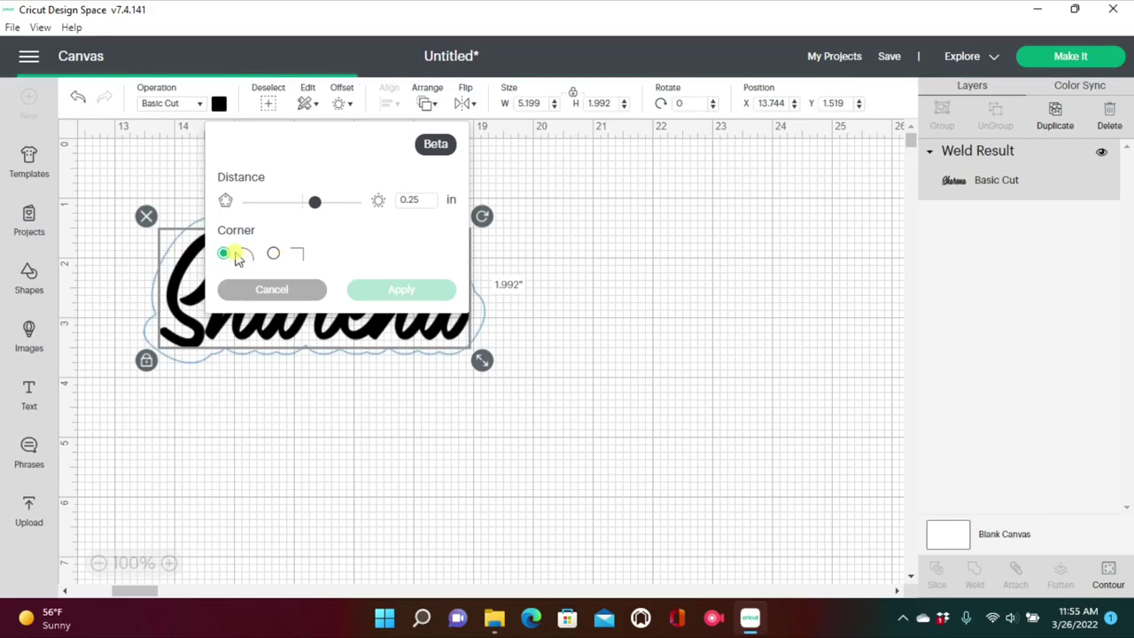
left_click(224, 255)
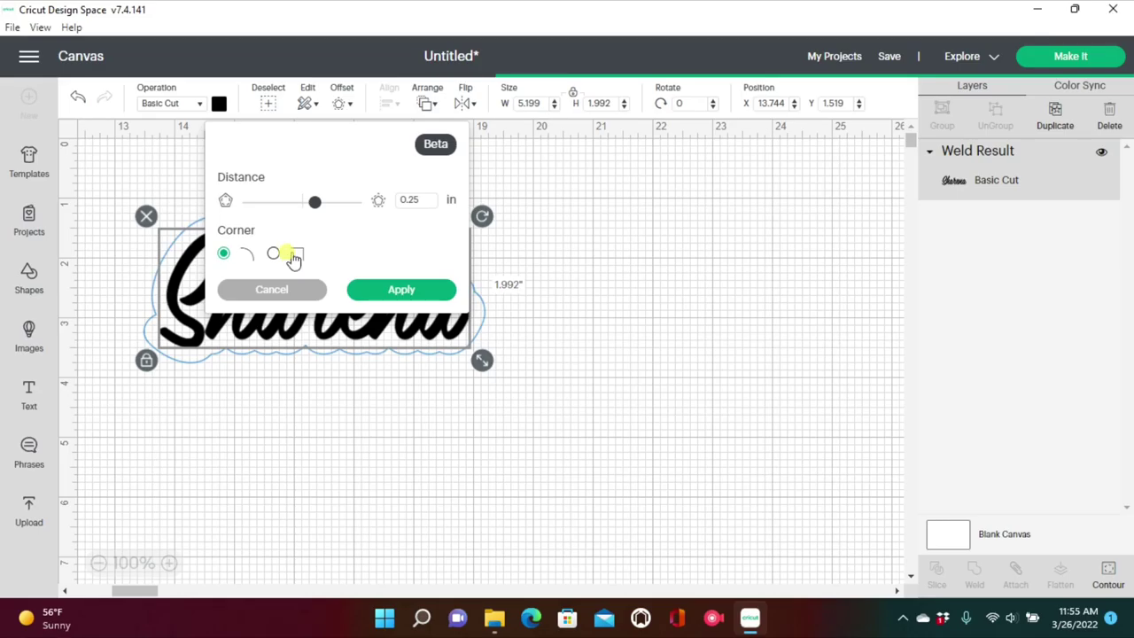
left_click(402, 290)
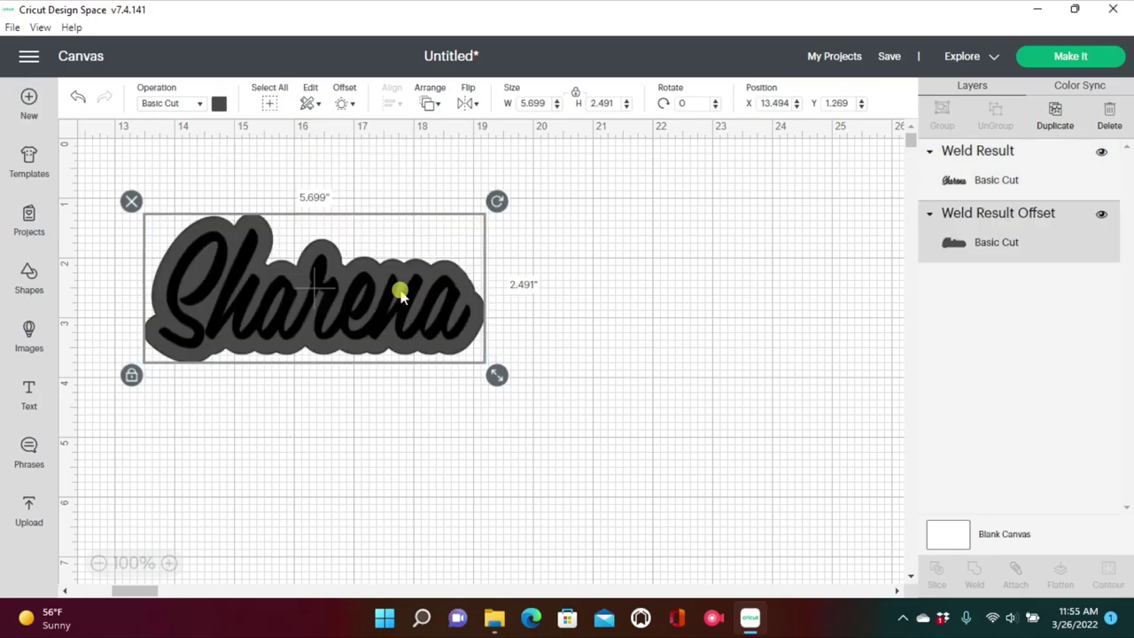
left_click(214, 105)
left_click(329, 324)
- Group the name with its pink offset and move the group up toward the canvas's top-left area
left_click_drag(548, 347, 263, 195)
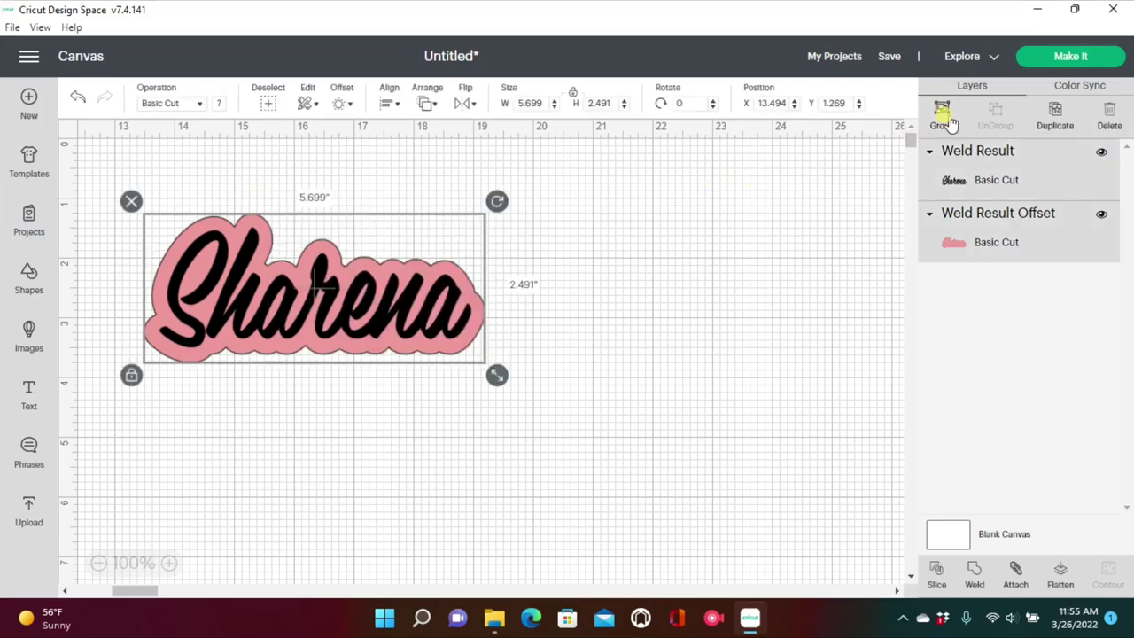
left_click(946, 122)
left_click_drag(445, 313, 404, 270)
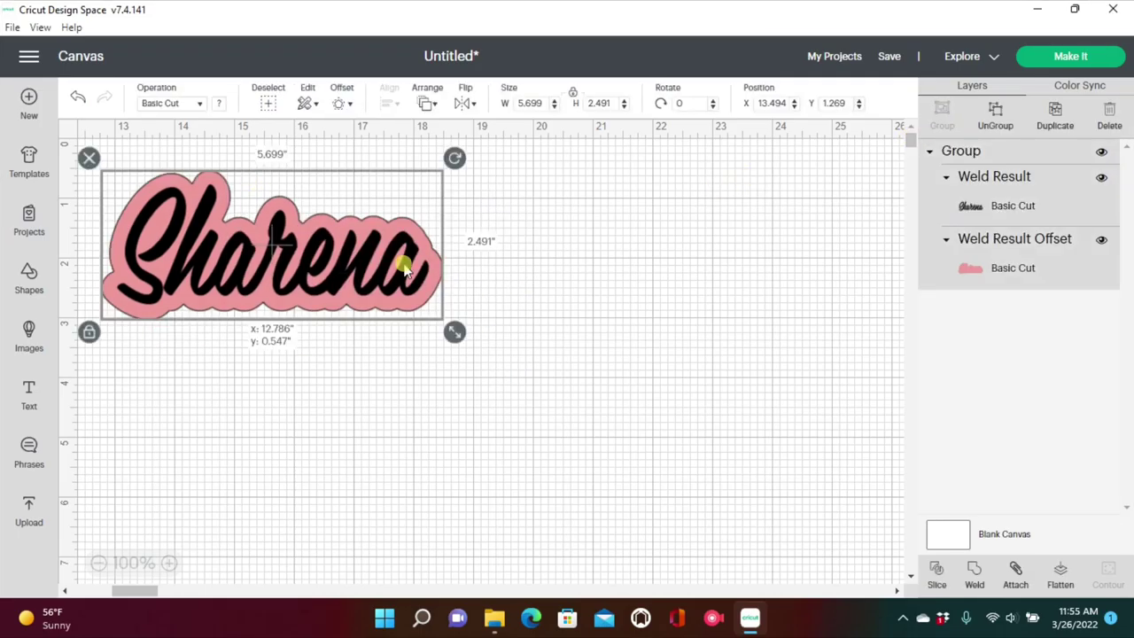
- Add a new text object in the Times New Roman font and place it below the pink-outlined name
key("t")
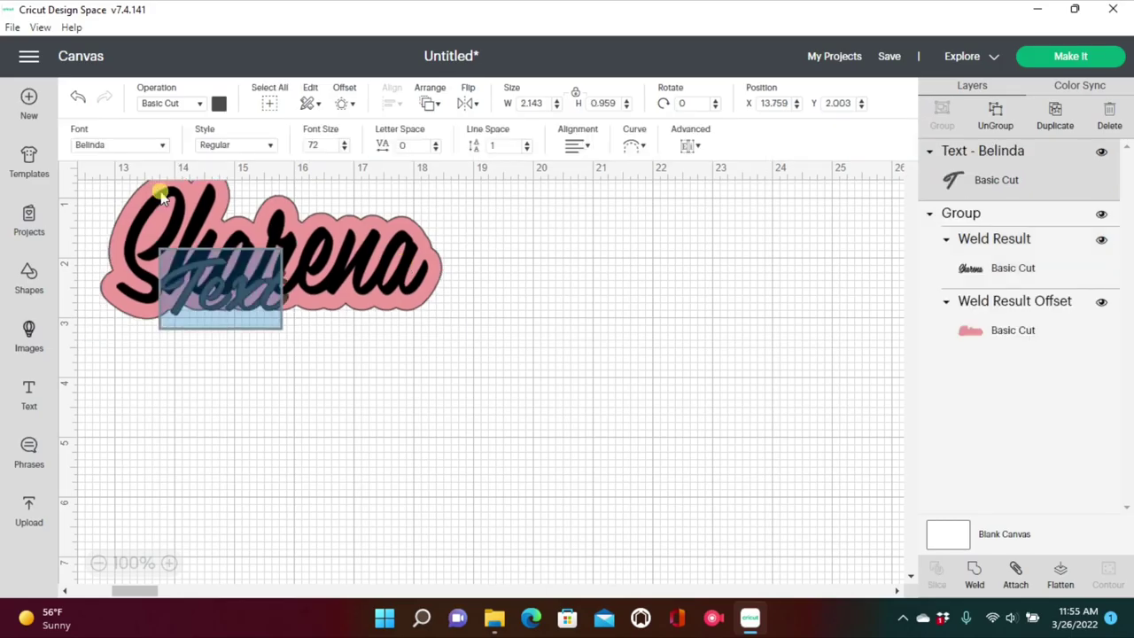
left_click(502, 104)
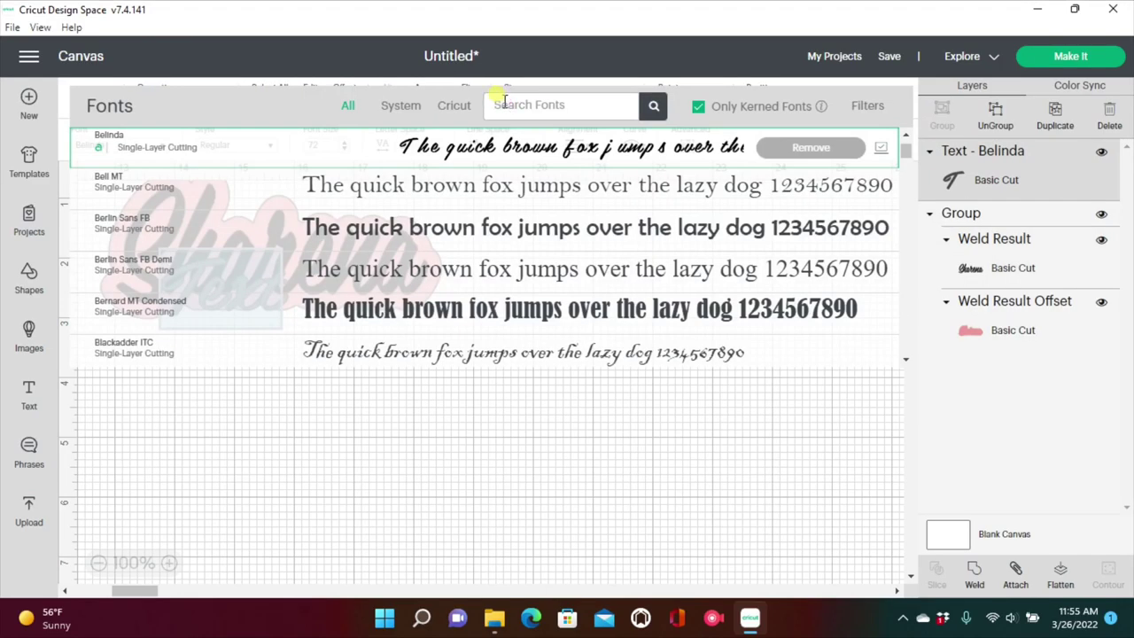
type("th")
type("mes")
left_click(652, 105)
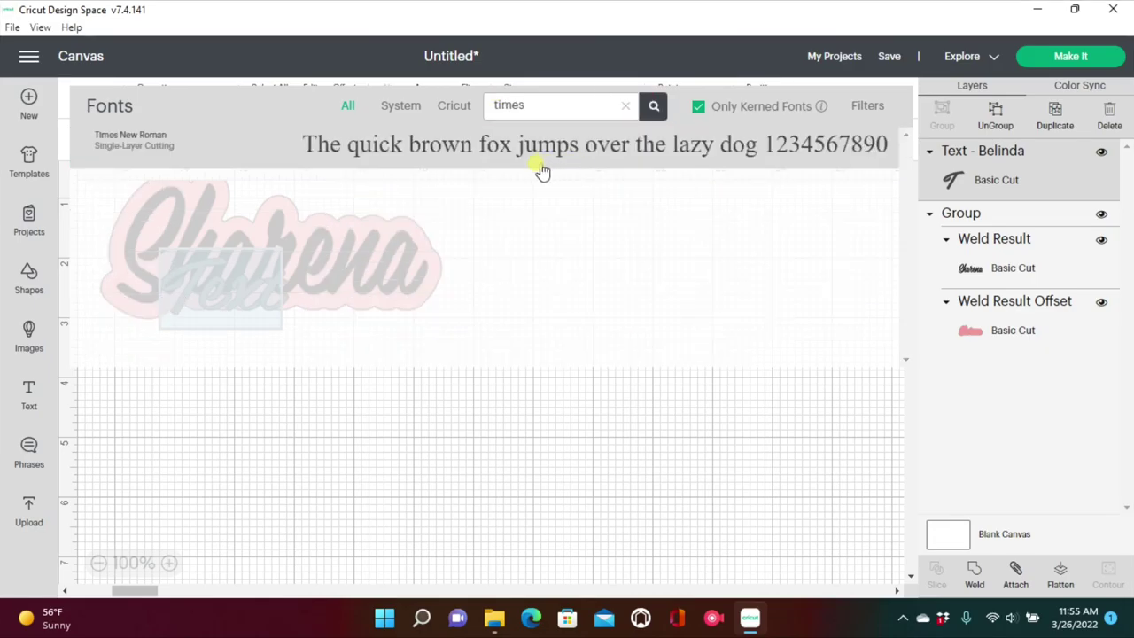
left_click(535, 166)
left_click_drag(403, 275, 454, 380)
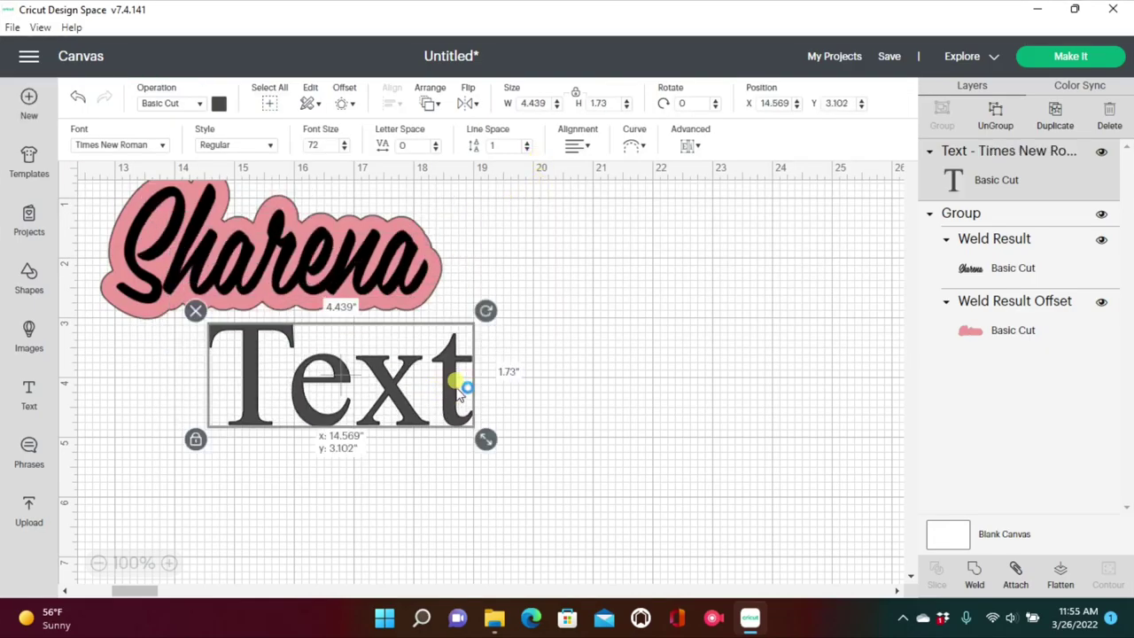
- Replace the placeholder text with the same first name as the script version
double_click(452, 381)
key("BackSpace")
key("BackSpace")
key("BackSpace")
key("BackSpace")
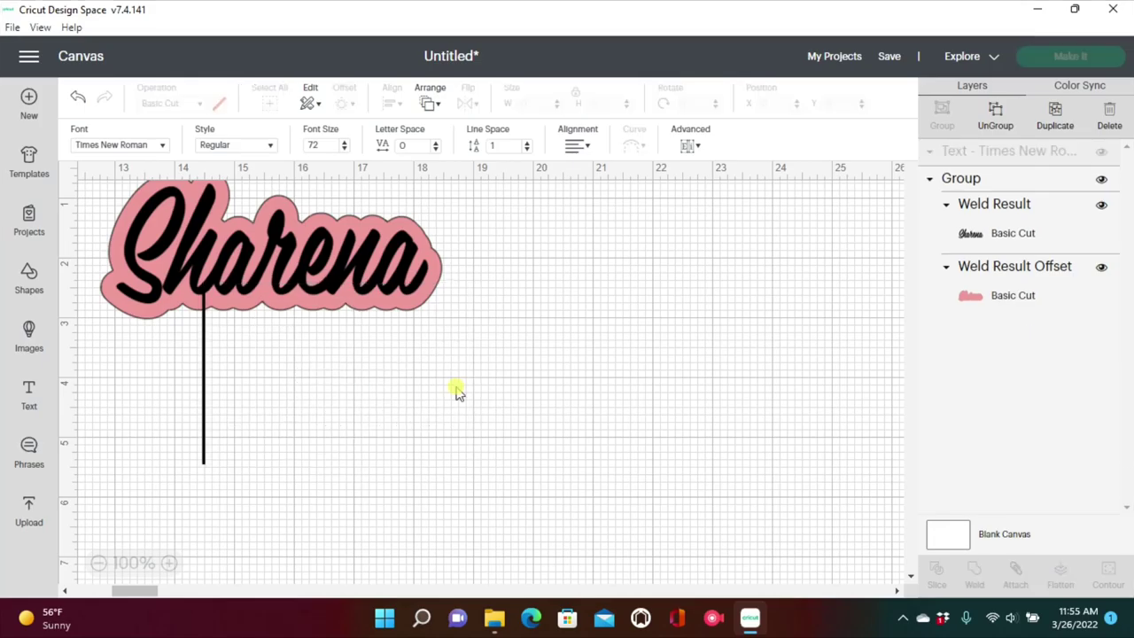
type("Share")
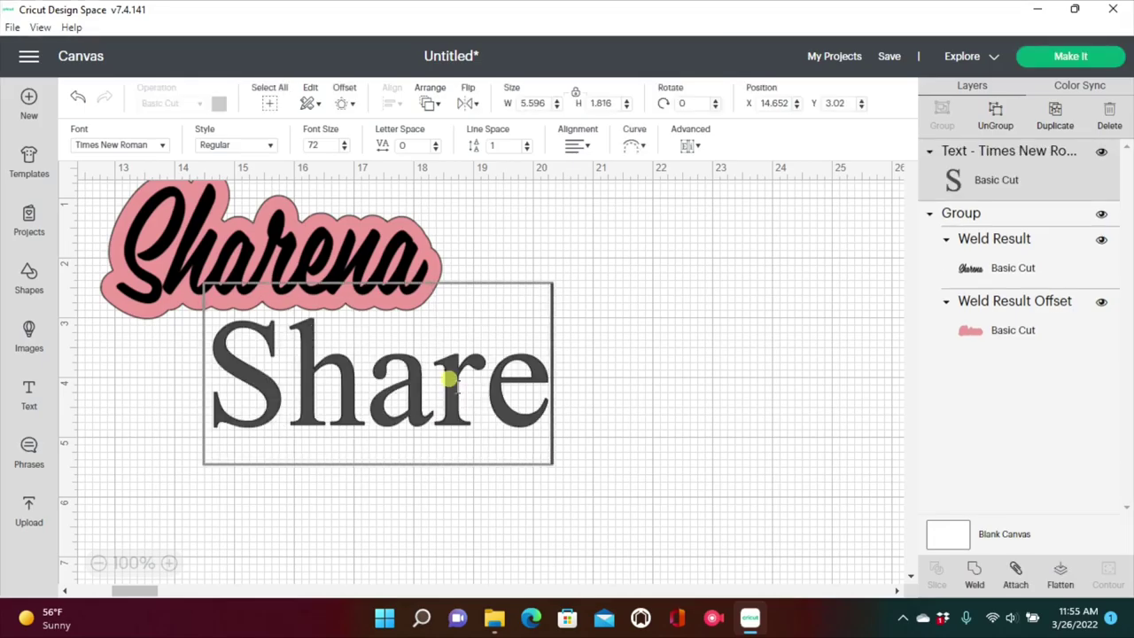
type("na")
left_click(529, 514)
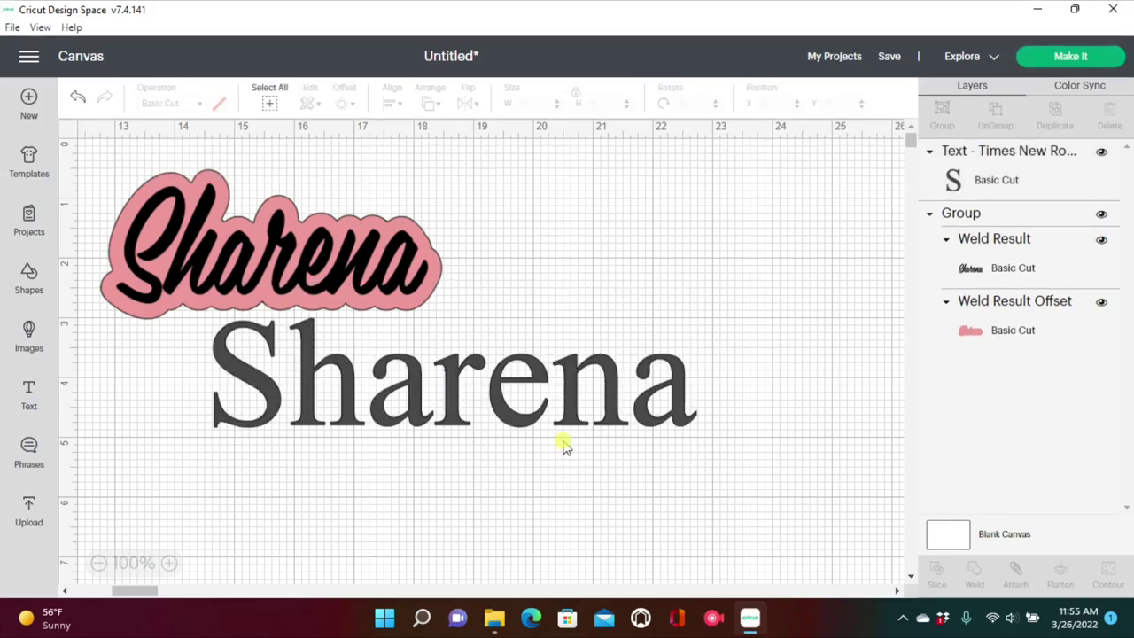
- Weld the Times New Roman name, shrink it with unlocked proportions to about 4.5 by 1.6 inches, and place it beside the script name
left_click(673, 416)
left_click(972, 574)
left_click(690, 418)
left_click_drag(710, 434, 713, 436)
left_click(200, 439)
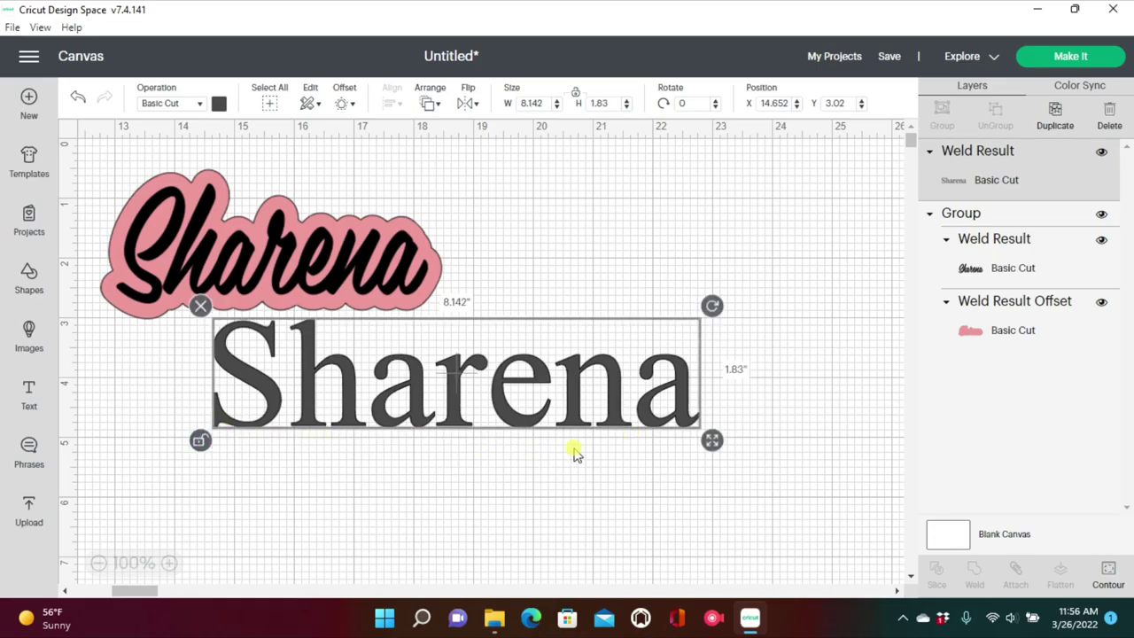
left_click(610, 430)
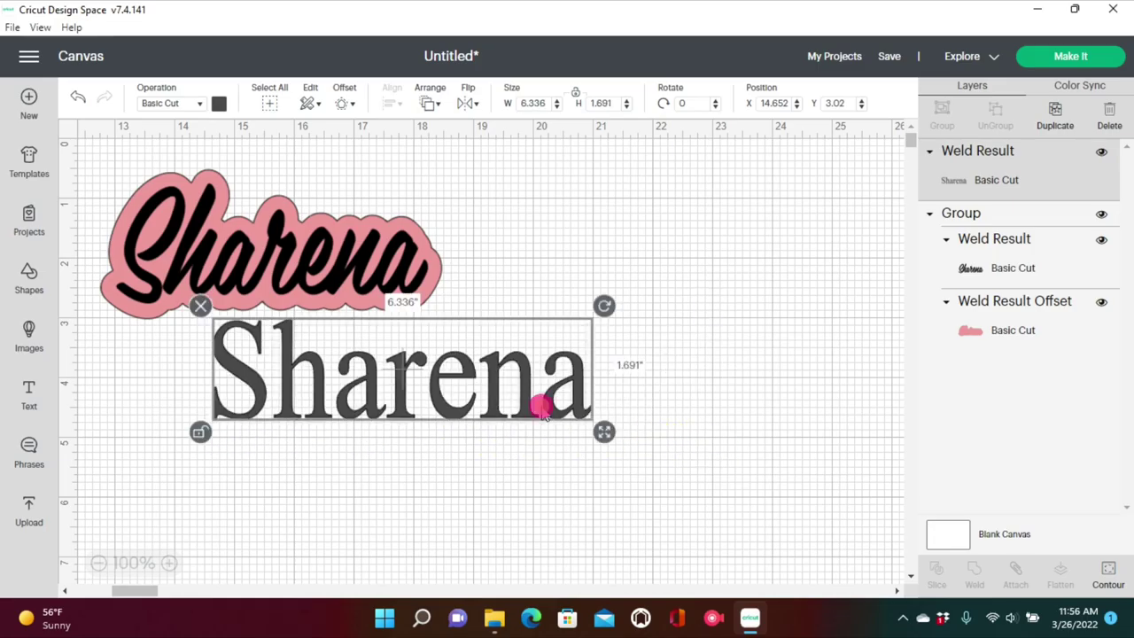
left_click_drag(538, 400, 811, 292)
left_click_drag(868, 334, 734, 284)
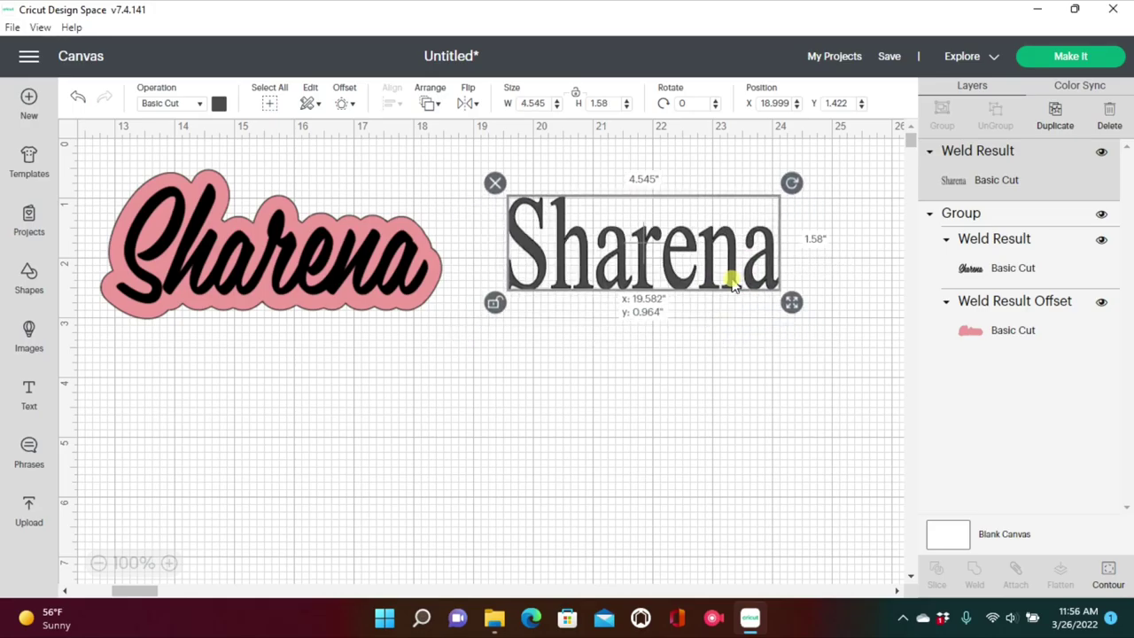
- Color the Times New Roman name black and enlarge it to about 5.4 by 1.8 inches
left_click(220, 103)
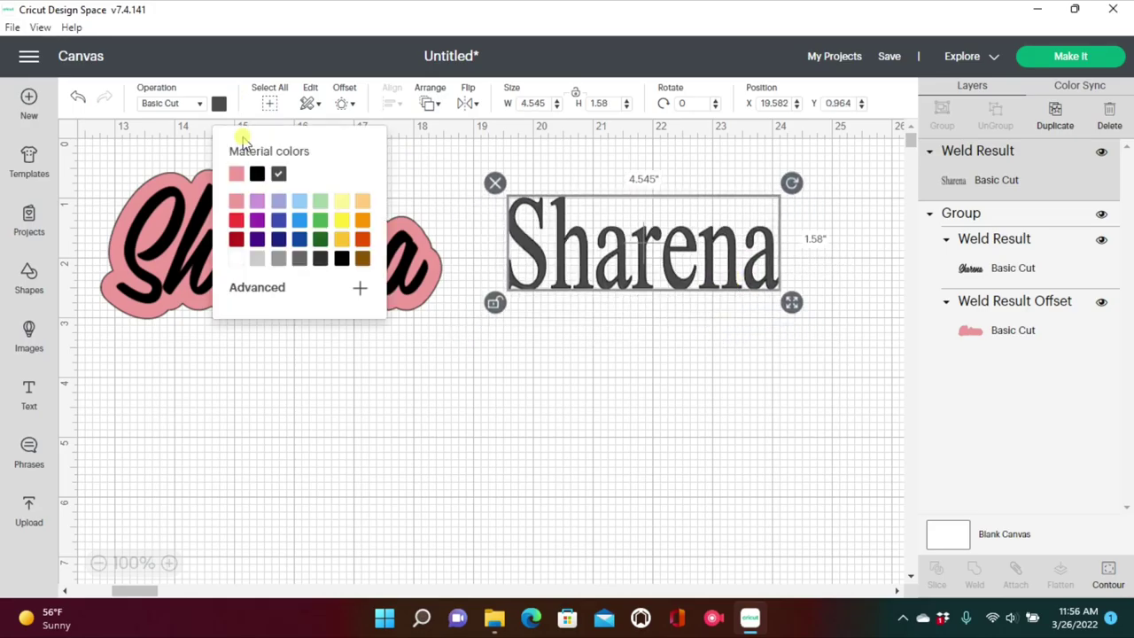
left_click(257, 174)
left_click(325, 166)
left_click(575, 253)
- Add a 0.25-inch offset with square corners around the Times New Roman name and color the offset light pink
left_click(340, 104)
left_click(276, 254)
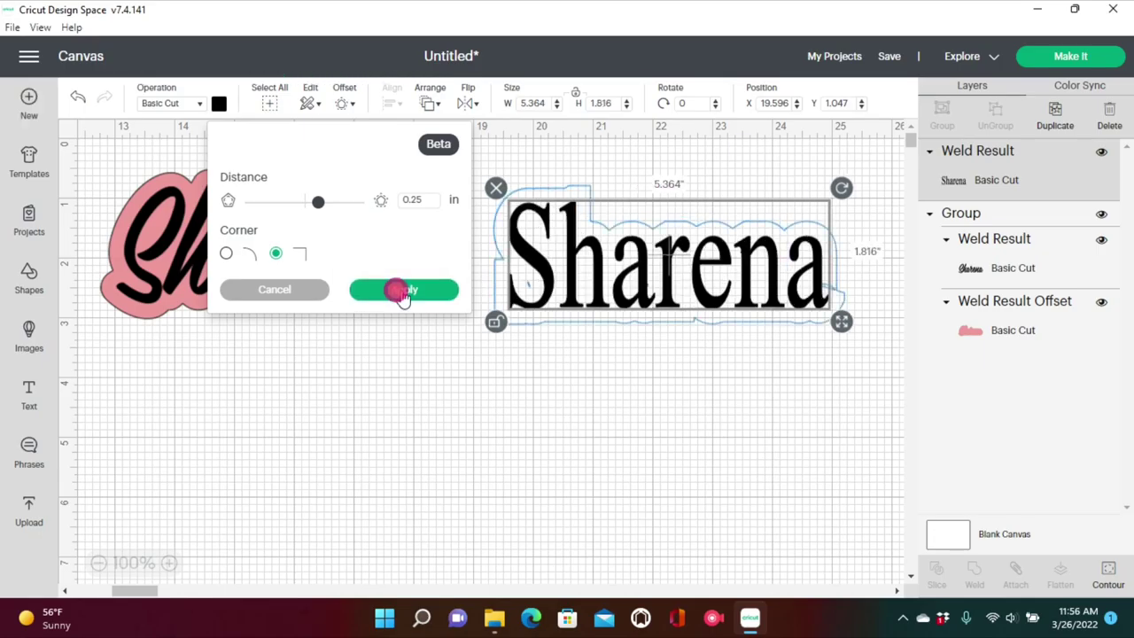
left_click(399, 290)
left_click(219, 103)
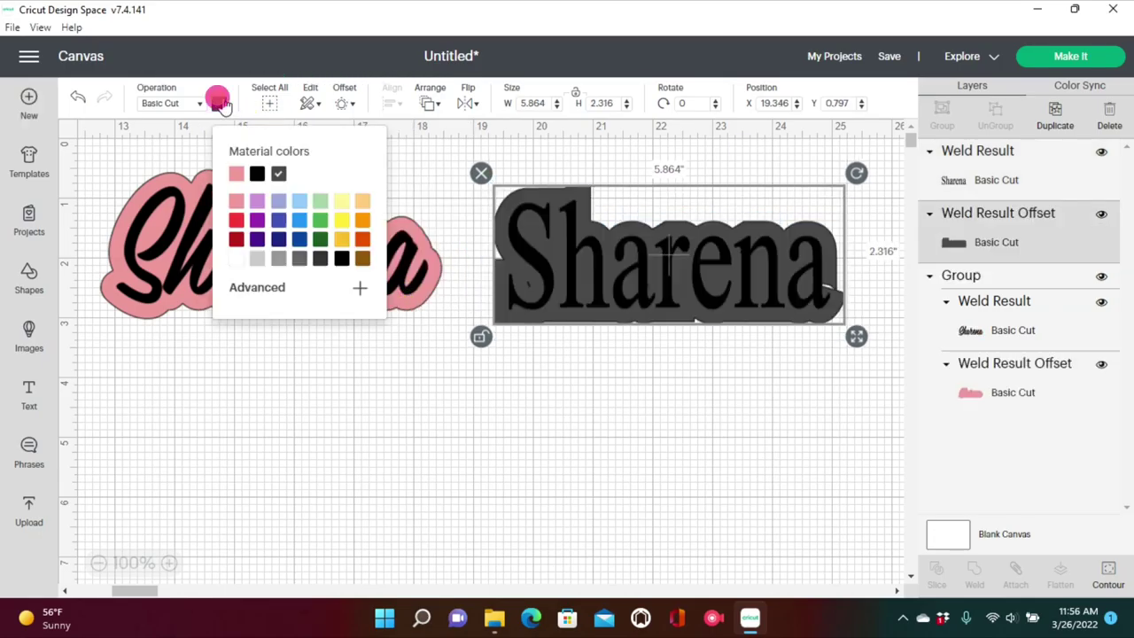
left_click(236, 173)
left_click(553, 350)
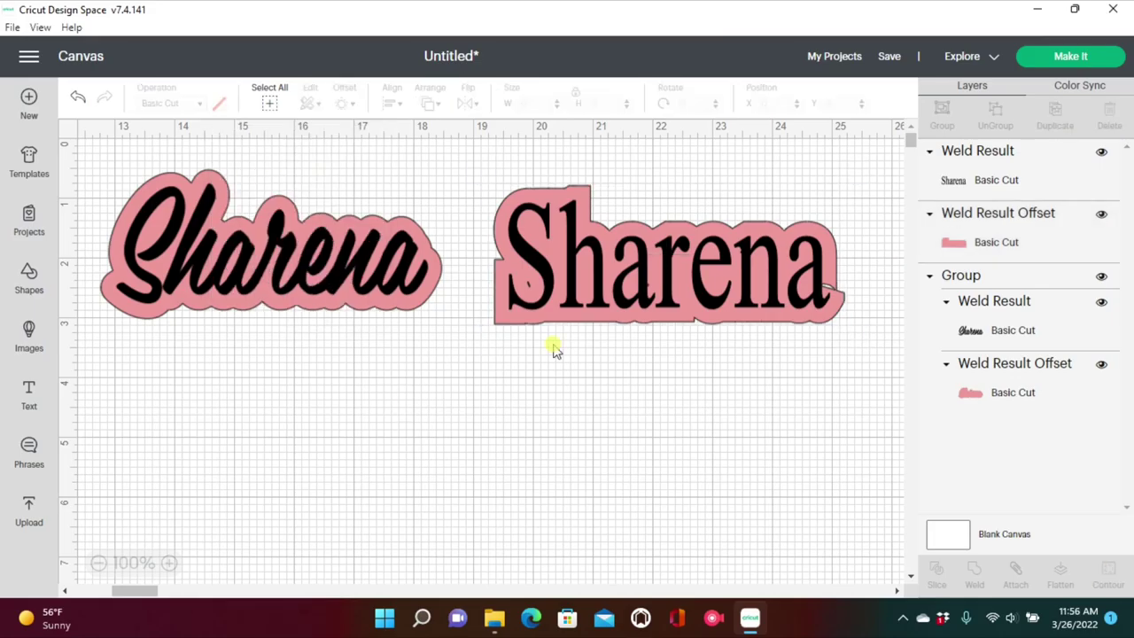
- Group the Times New Roman name with its offset and move the group level with the script name
left_click_drag(762, 396, 584, 196)
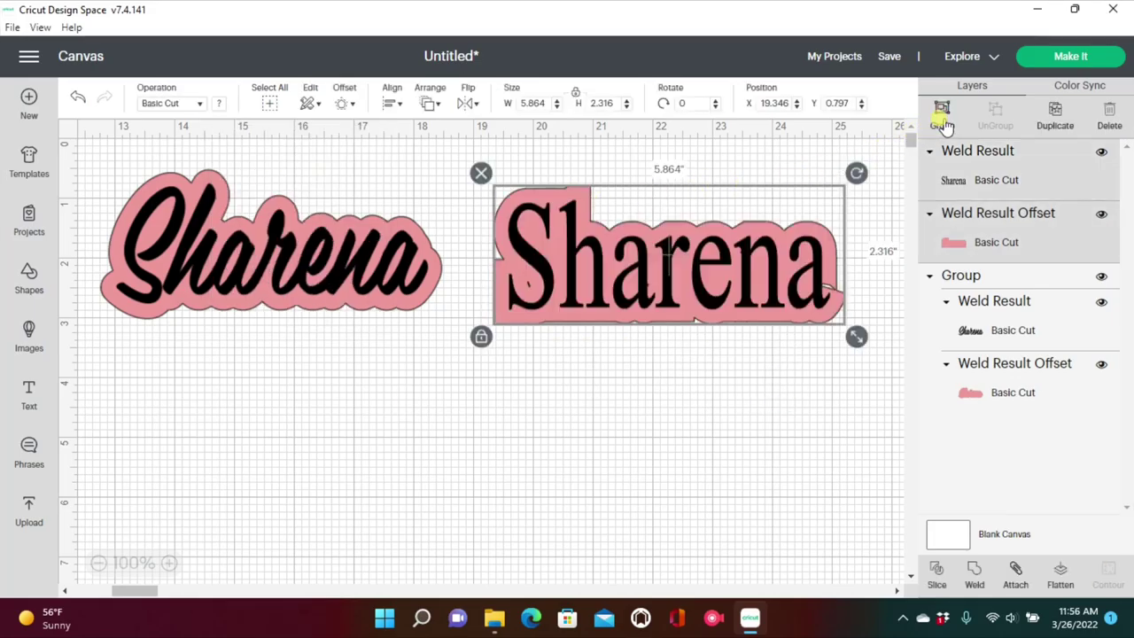
left_click(941, 115)
left_click(653, 344)
left_click_drag(669, 318, 675, 306)
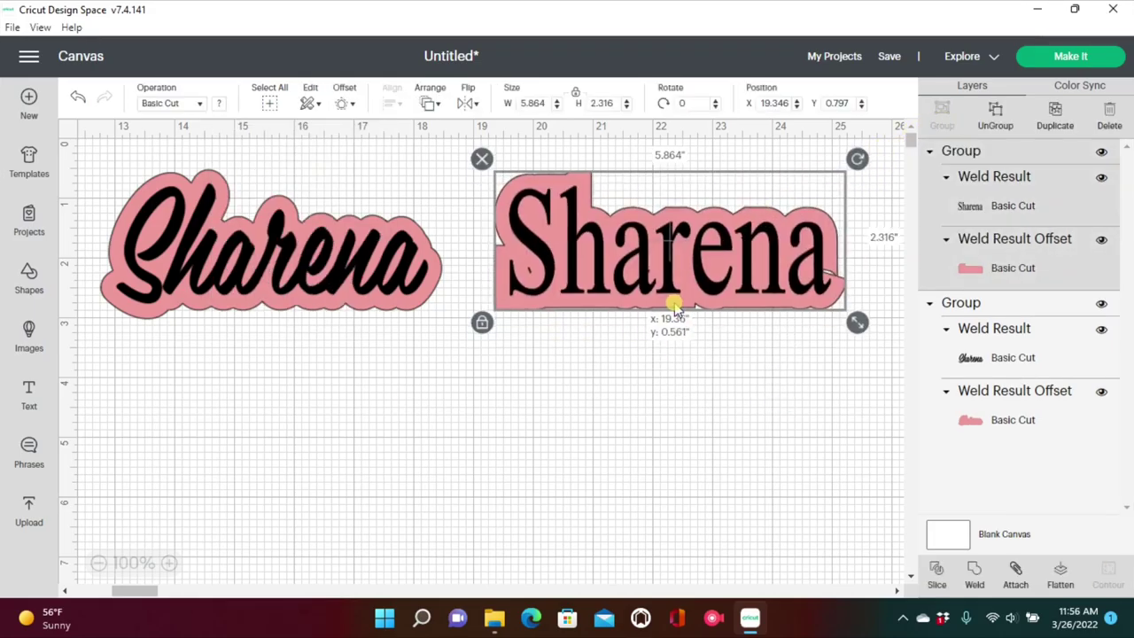
- Delete the Times New Roman name together with its offset
left_click(608, 360)
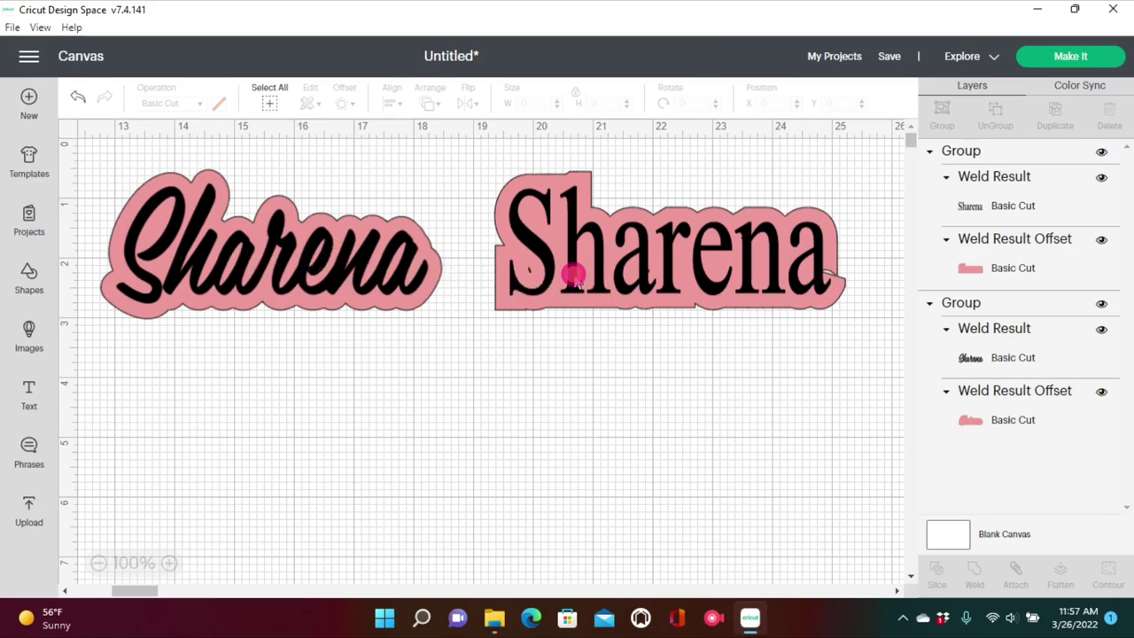
left_click_drag(576, 275, 585, 296)
left_click(490, 178)
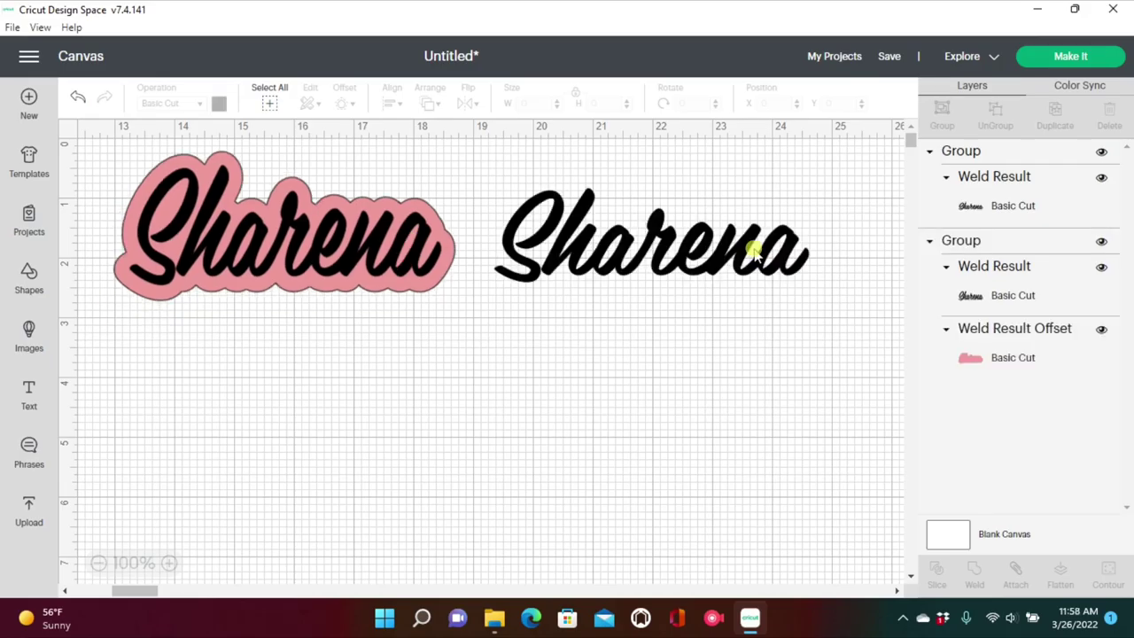
- Move the plain black script name below the outlined one and enlarge it with unlocked proportions to about 9.4 by 2.8 inches
left_click_drag(755, 253, 441, 414)
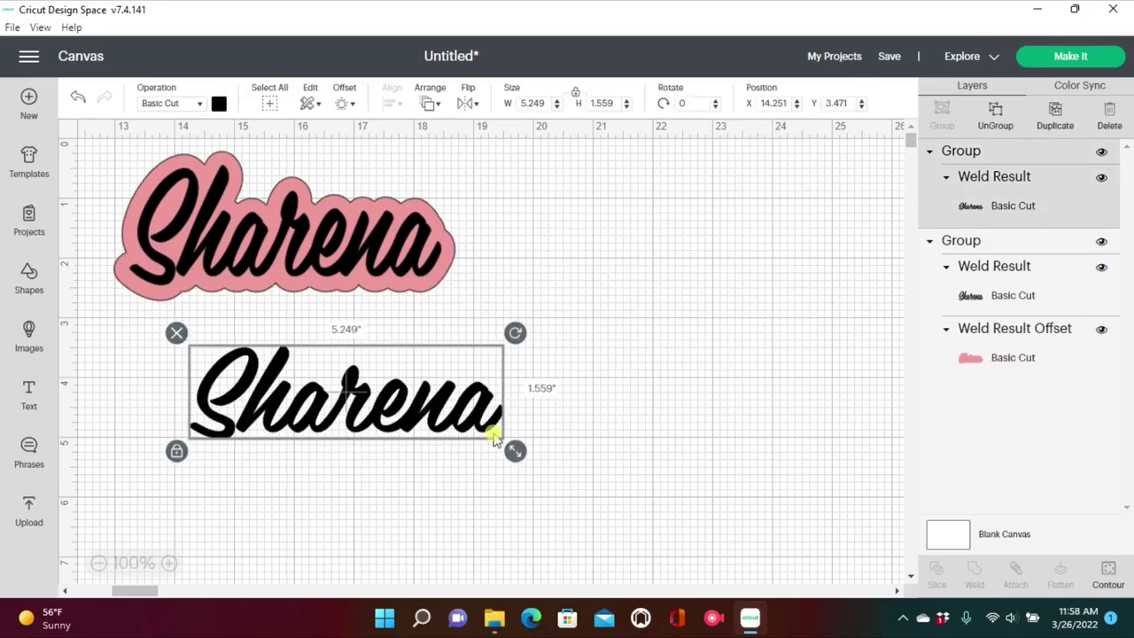
left_click(176, 451)
left_click_drag(515, 451, 764, 523)
- Try several offset distances on the enlarged script name, including 0.611 and 0.375 inches, and apply a 0.111-inch offset with square corners
left_click(344, 104)
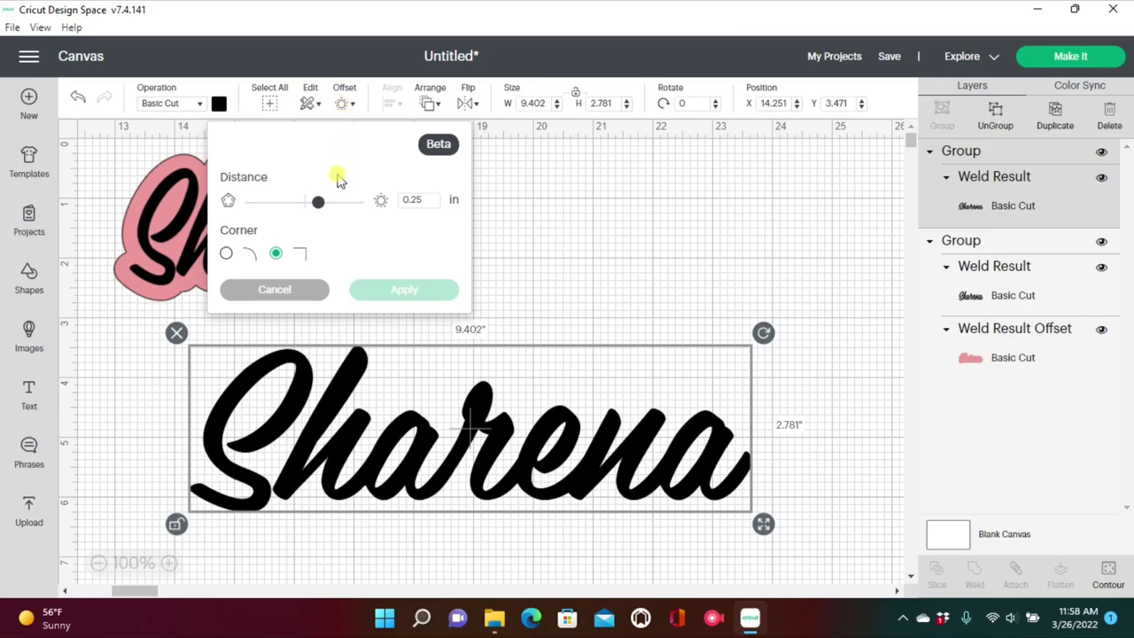
left_click_drag(320, 210, 320, 216)
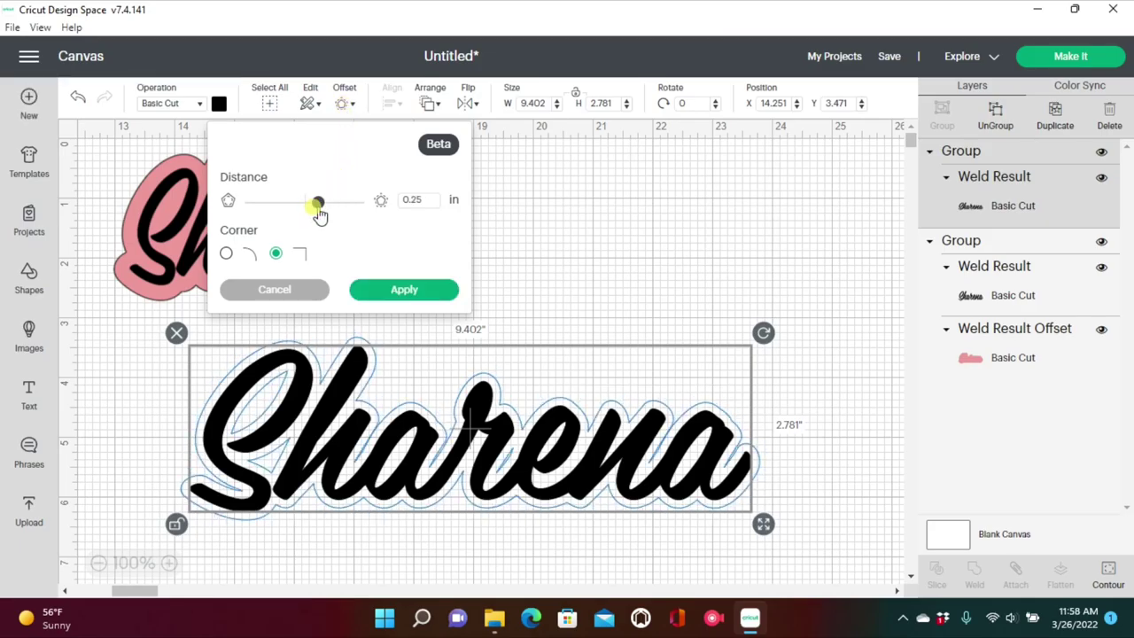
left_click_drag(320, 216, 339, 218)
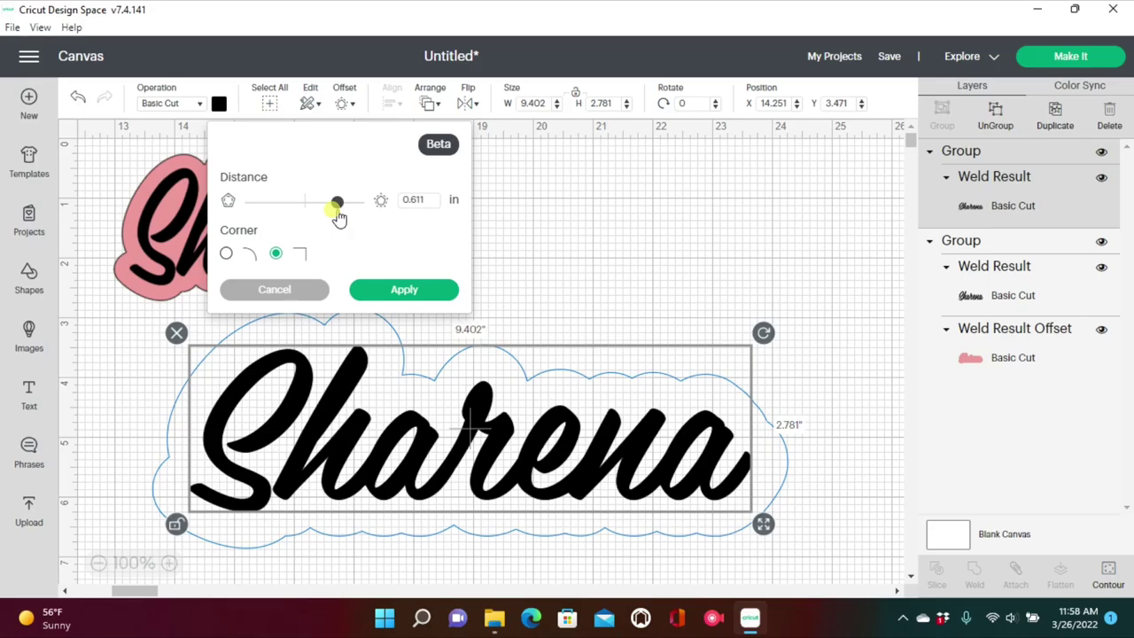
left_click_drag(339, 218, 327, 219)
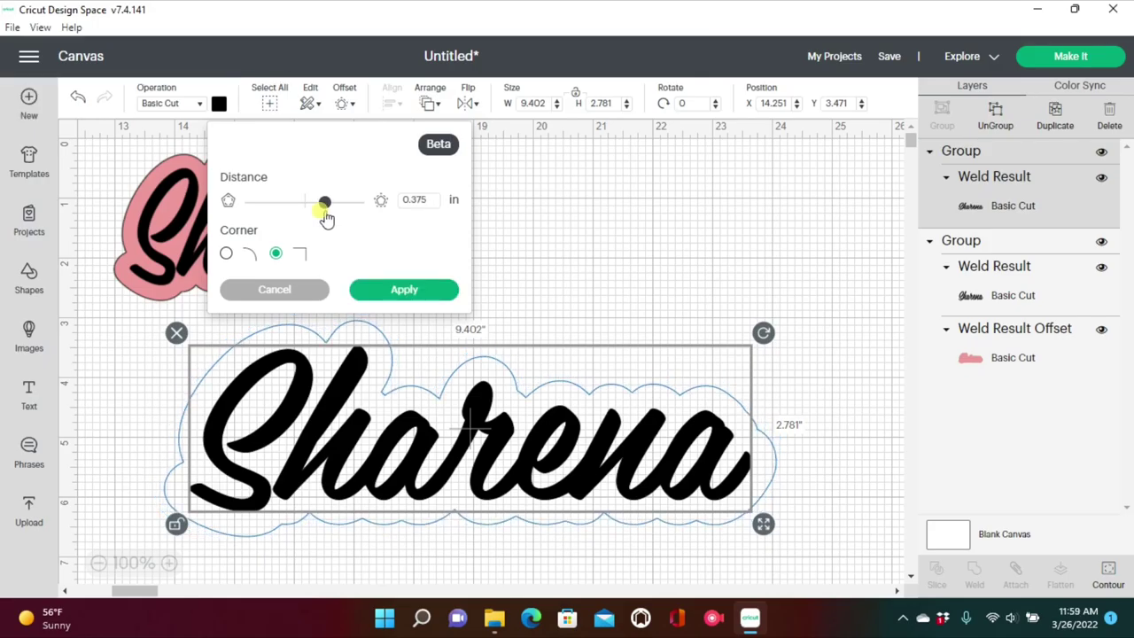
left_click_drag(327, 218, 314, 221)
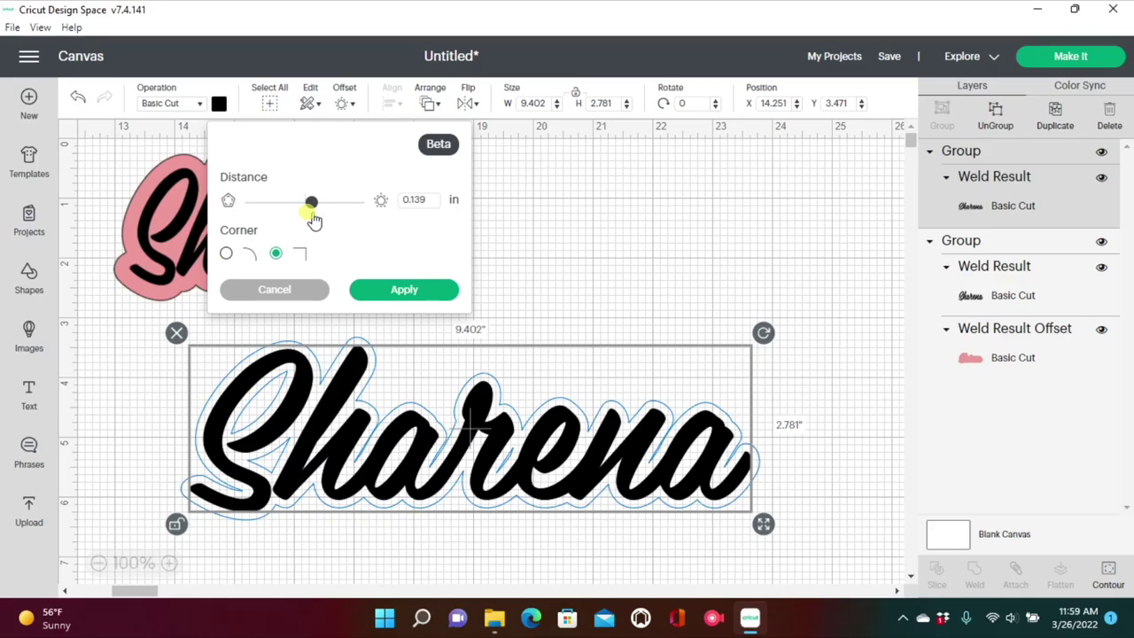
left_click_drag(314, 221, 313, 220)
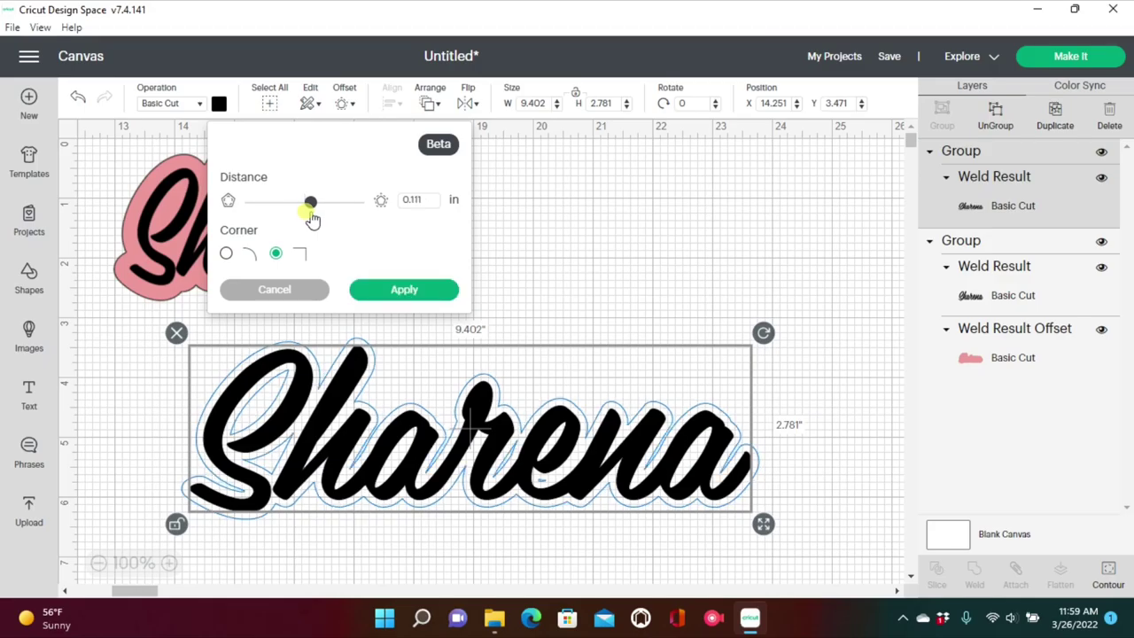
left_click(391, 288)
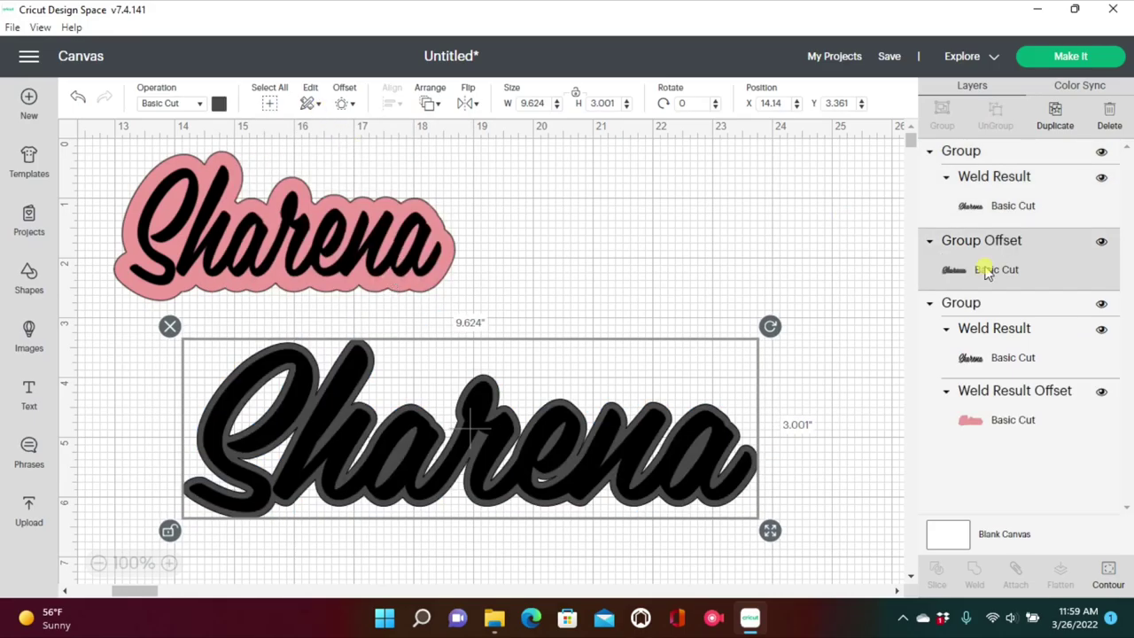
- Color the thin offset light pink and group it with the enlarged script name
left_click(219, 104)
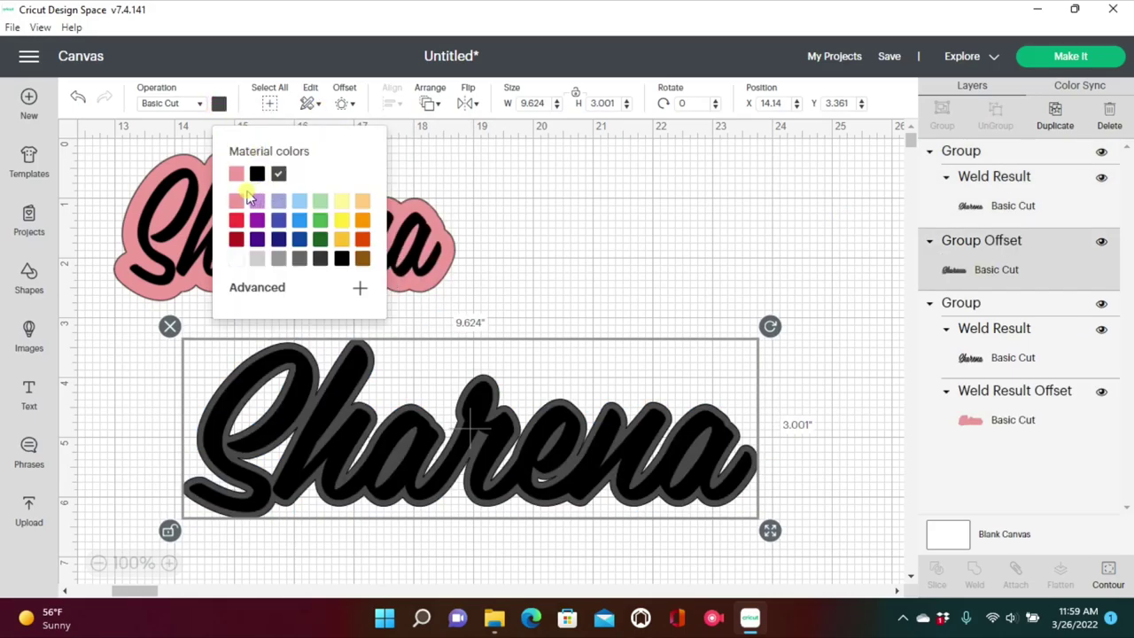
left_click(235, 203)
left_click(835, 464)
left_click_drag(835, 463, 264, 360)
left_click(941, 109)
- Shrink the thin-outlined name group to about 6.1 by 1.9 inches and place it beside the first outlined name
left_click_drag(713, 483, 810, 411)
left_click_drag(840, 462, 416, 396)
left_click_drag(484, 339, 681, 247)
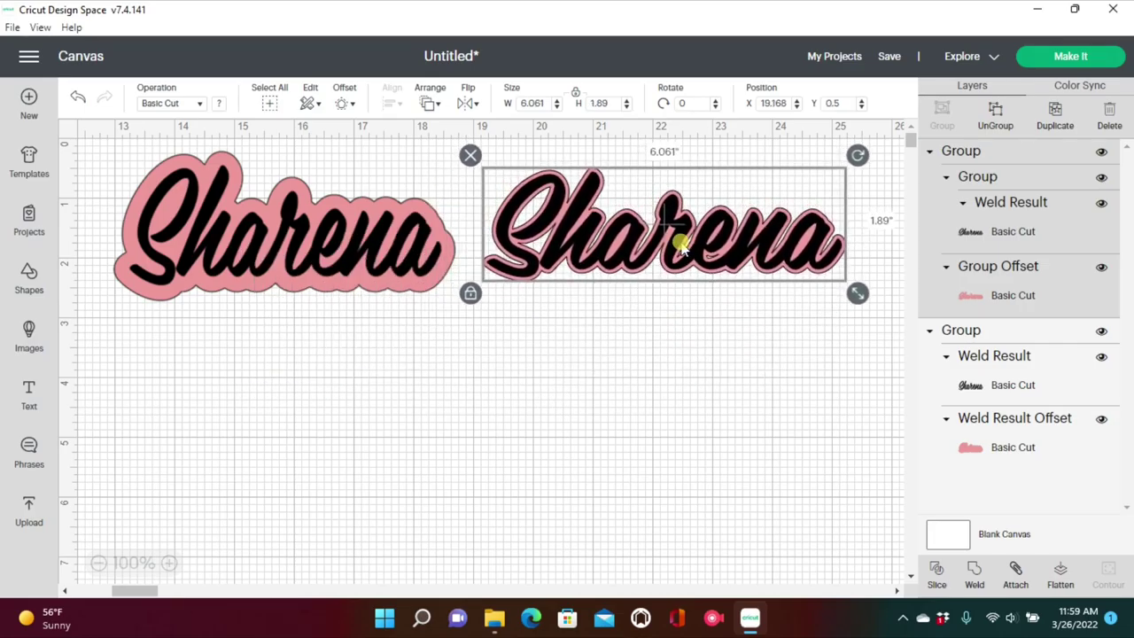
left_click(381, 351)
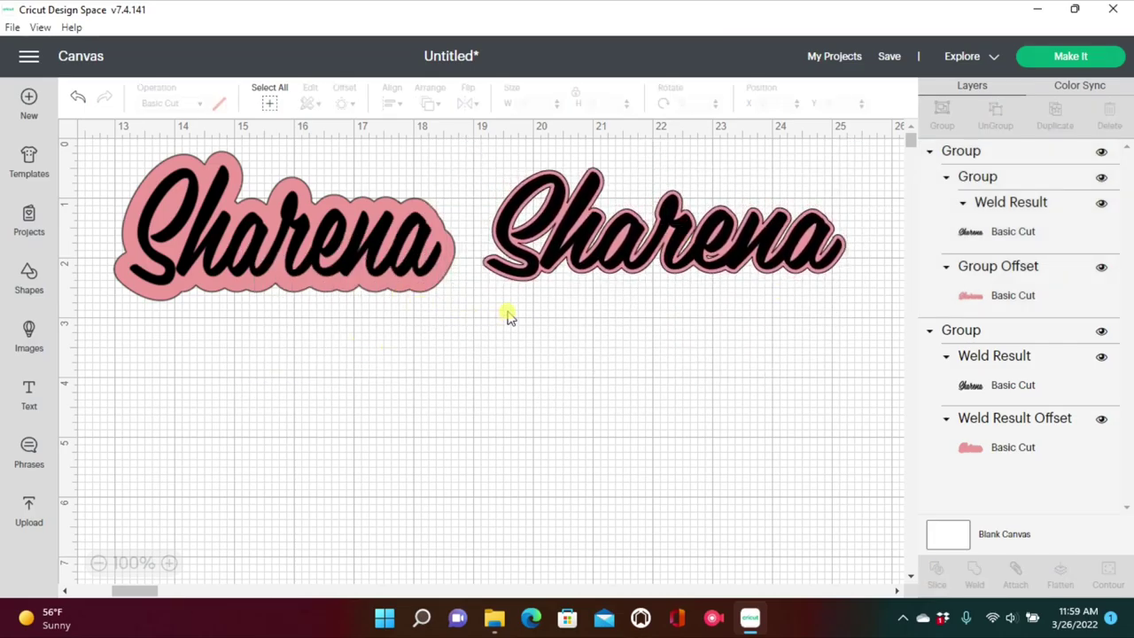
- Delete the thin-outlined name group and move the remaining outlined name toward the middle of the canvas
left_click(610, 243)
left_click(469, 155)
left_click(396, 248)
left_click_drag(396, 248, 509, 327)
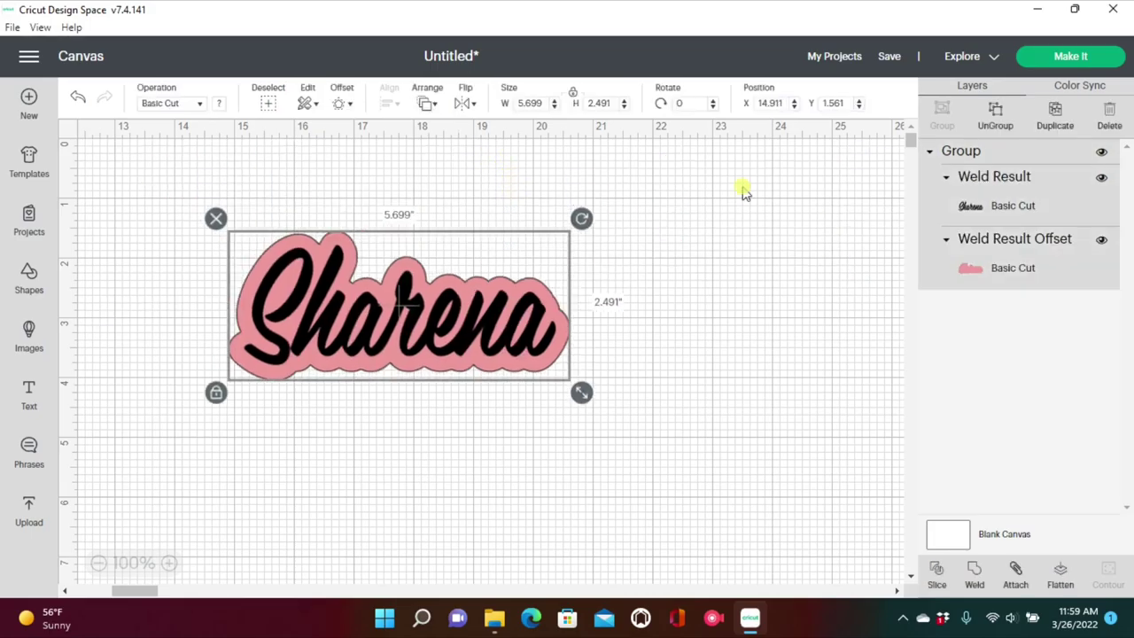
- Ungroup the outlined name, move the black lettering below its pink offset, and shift the offset slightly upward
left_click(994, 113)
left_click(363, 328)
left_click_drag(363, 328, 369, 471)
left_click(434, 310)
left_click_drag(434, 310, 433, 307)
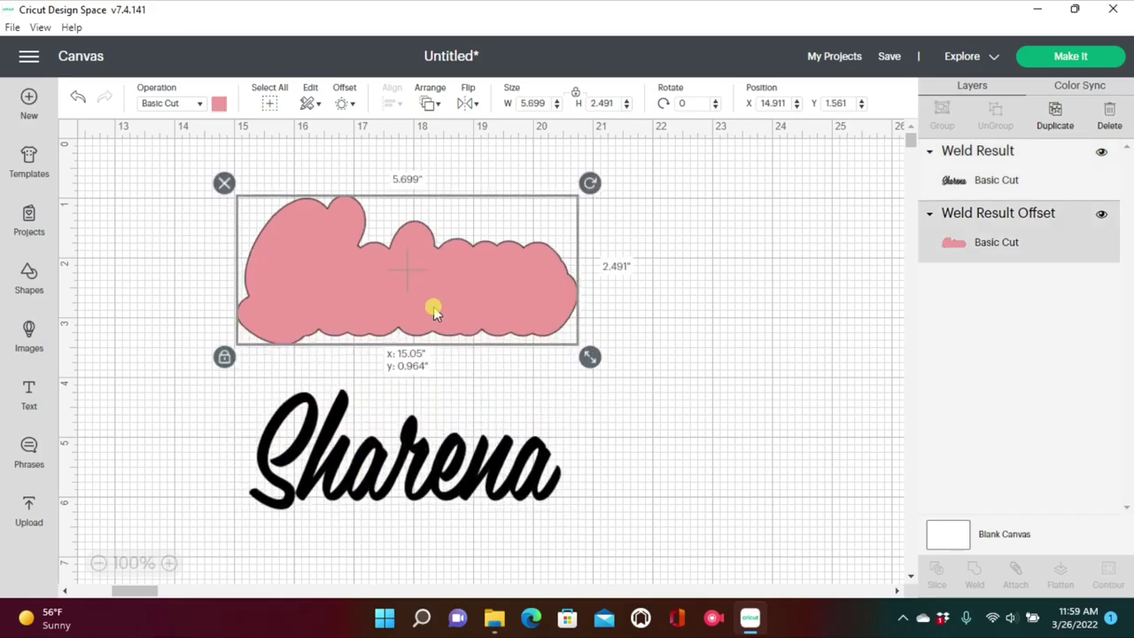
- Add a black outer offset around the pink shape and place the black lettering back on top of it
left_click(343, 104)
left_click(388, 293)
left_click(463, 413)
left_click_drag(524, 458, 519, 291)
- Group the lettering with its pink and black offsets and move the group left on the canvas
left_click(552, 413)
left_click_drag(614, 422, 213, 151)
left_click(930, 108)
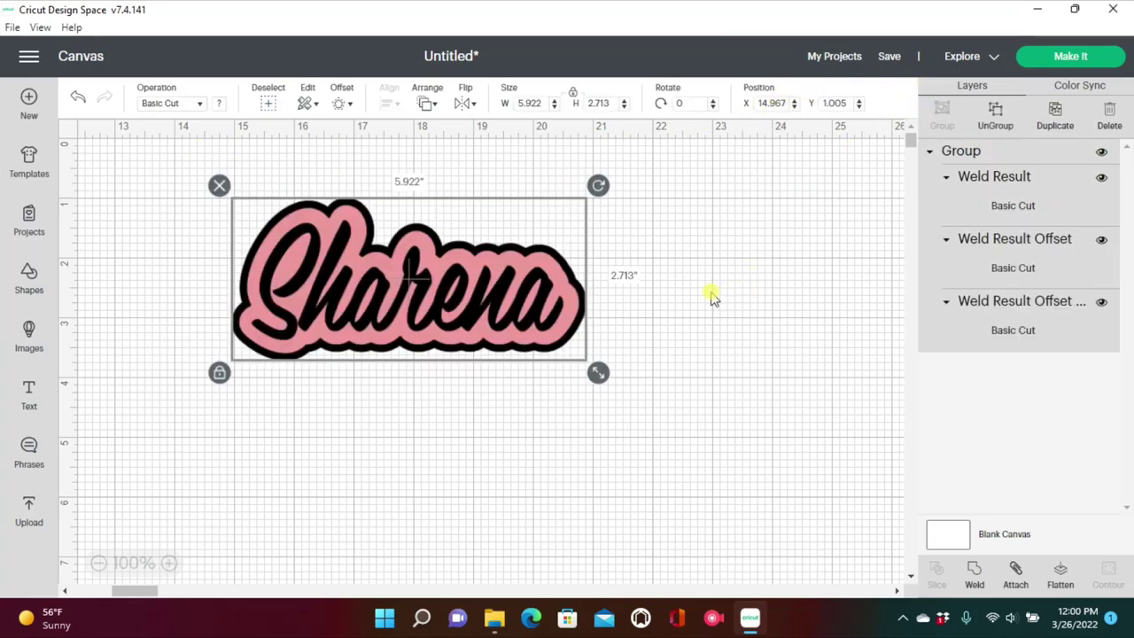
left_click(699, 299)
left_click_drag(523, 311, 478, 307)
left_click(606, 350)
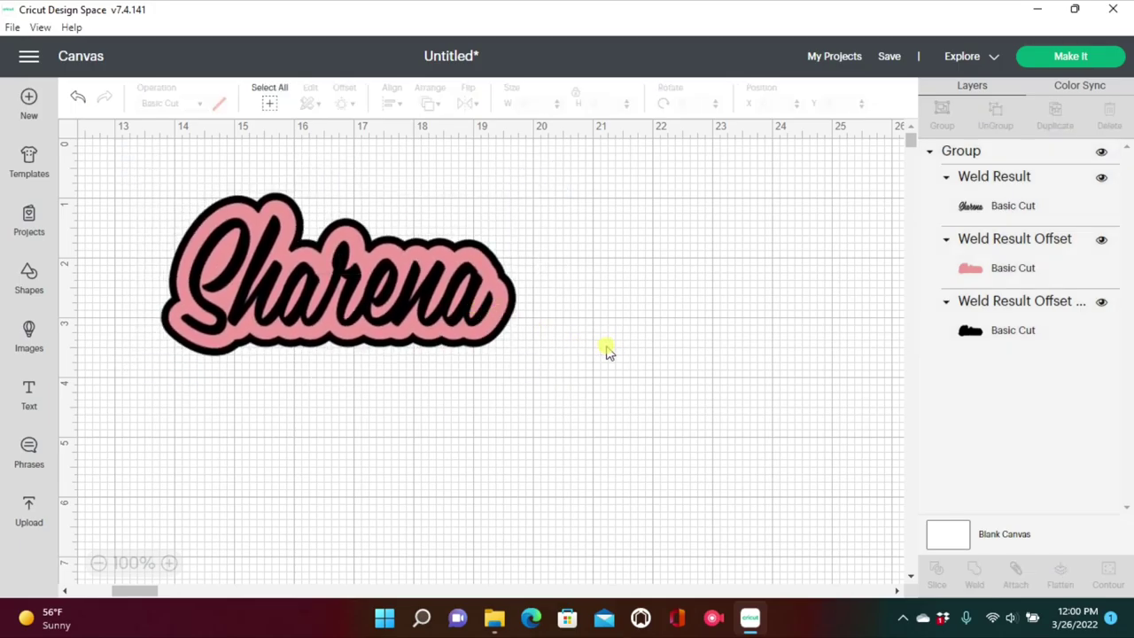
- Ungroup the three-layer name and move the black lettering off to the right of its offsets
left_click_drag(606, 350, 155, 186)
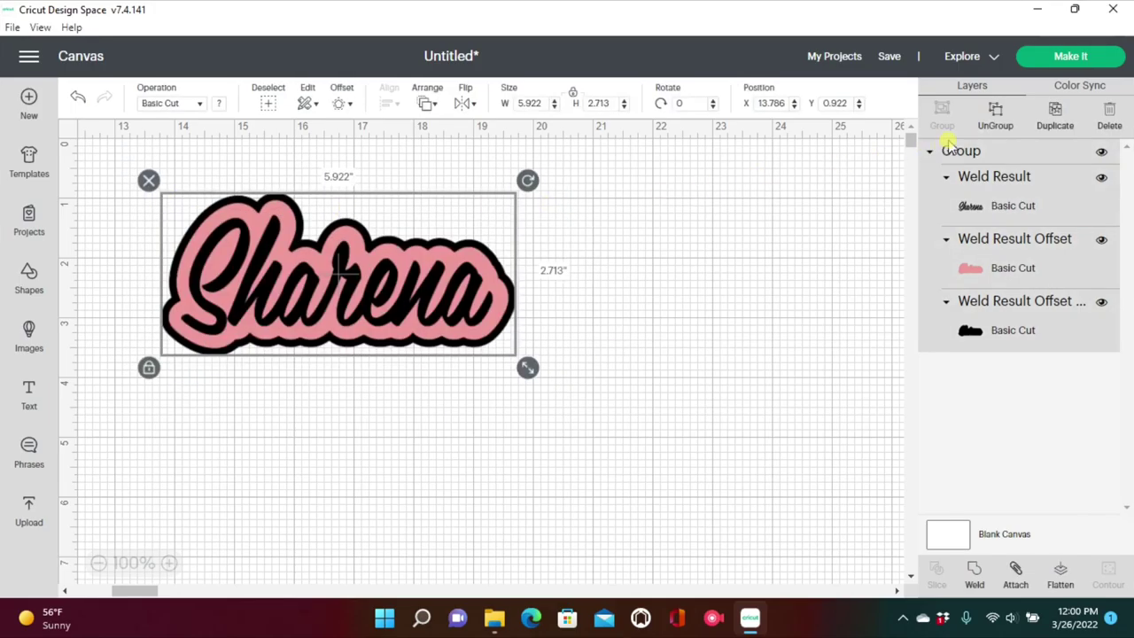
left_click(995, 127)
left_click_drag(435, 292, 599, 310)
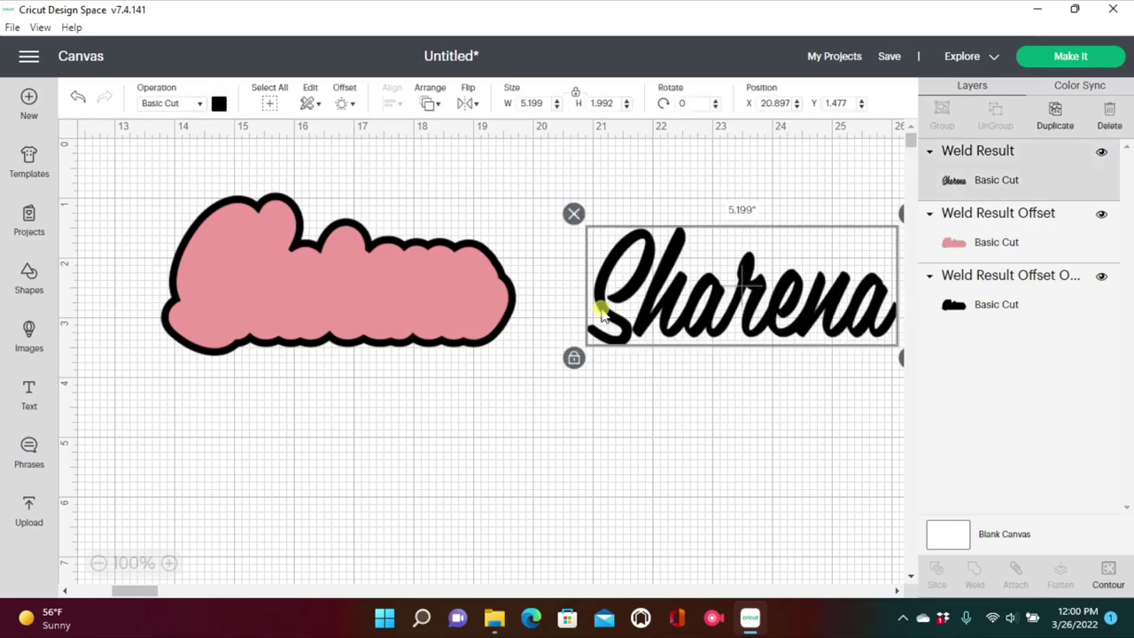
- Delete the pink and black offset shapes, keeping only the black script lettering
left_click(278, 233)
left_click(151, 180)
left_click(222, 238)
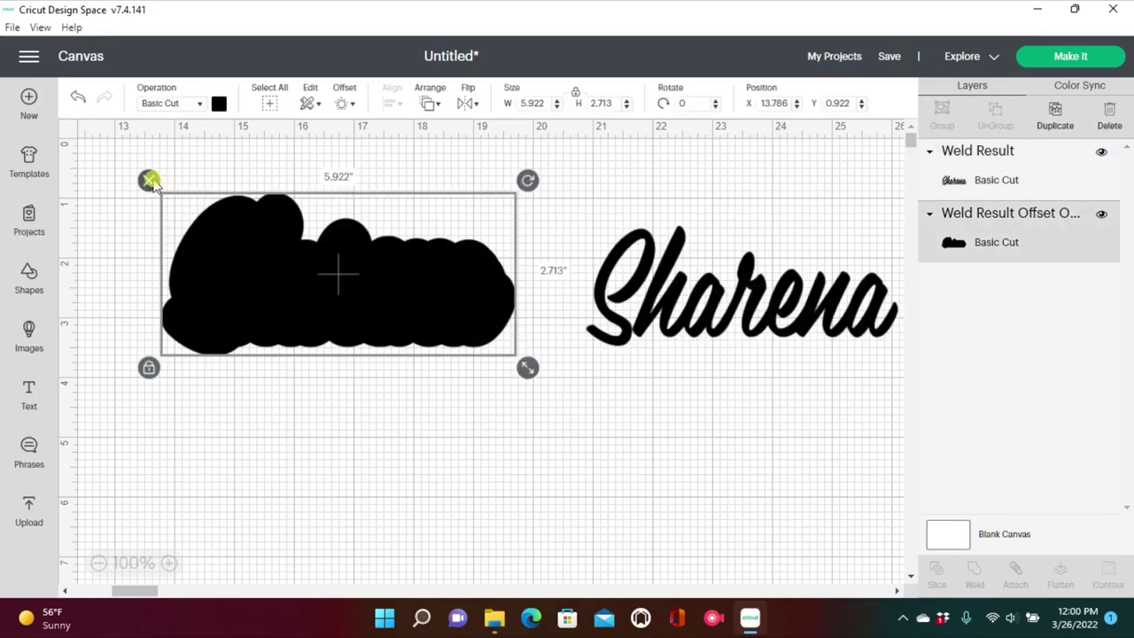
left_click(151, 180)
- Add the name in capital letters as a new Times New Roman text and color it black
left_click(26, 392)
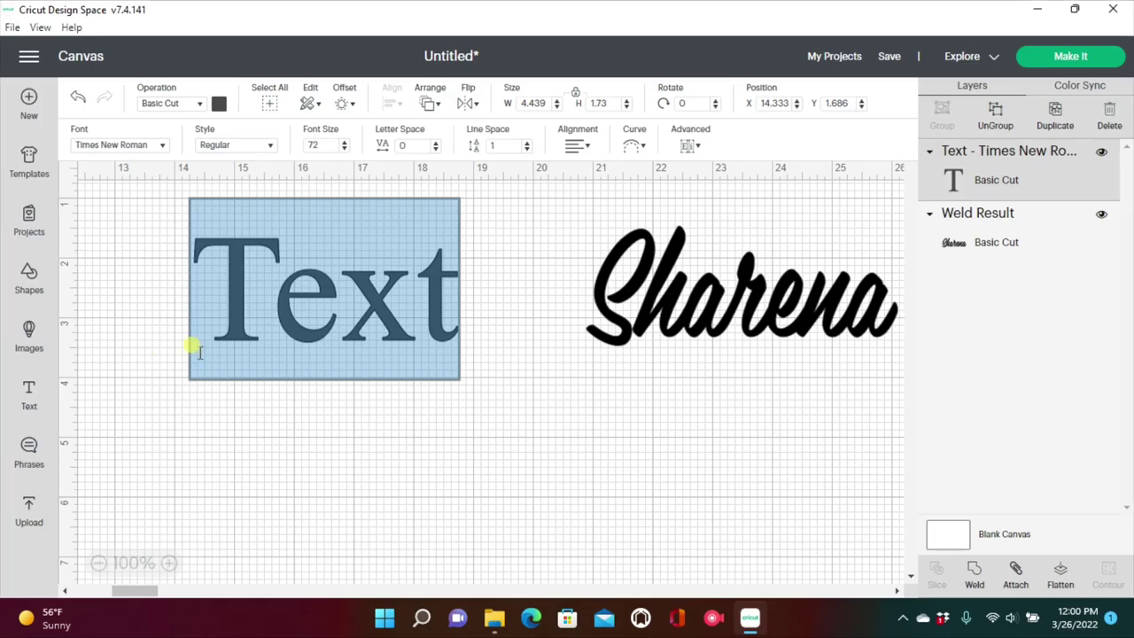
type("SH")
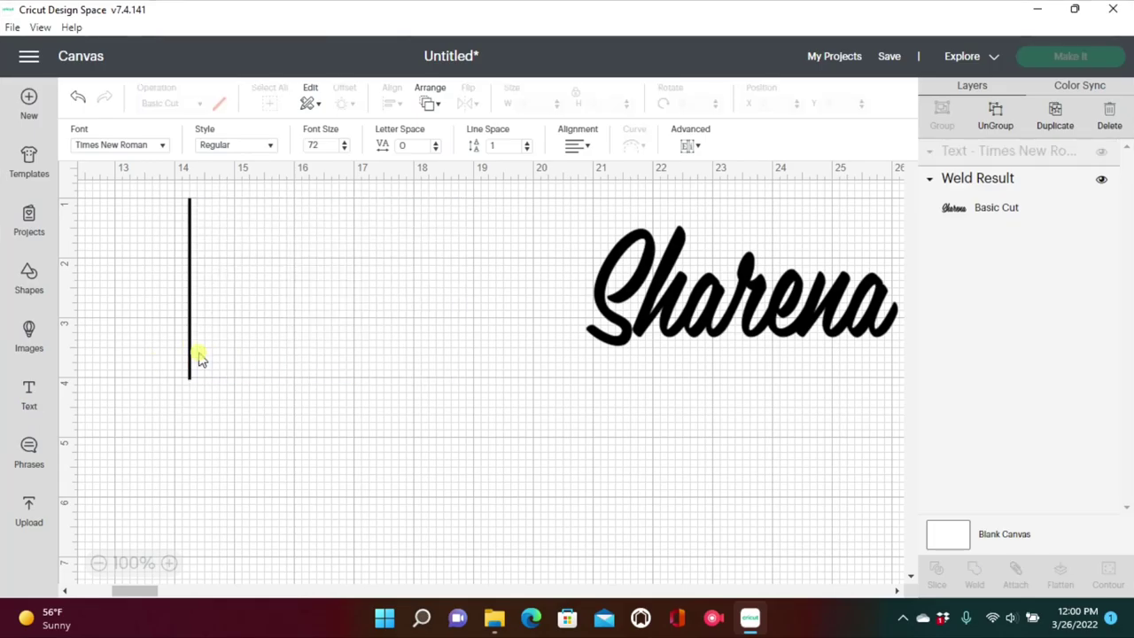
type("ARENA")
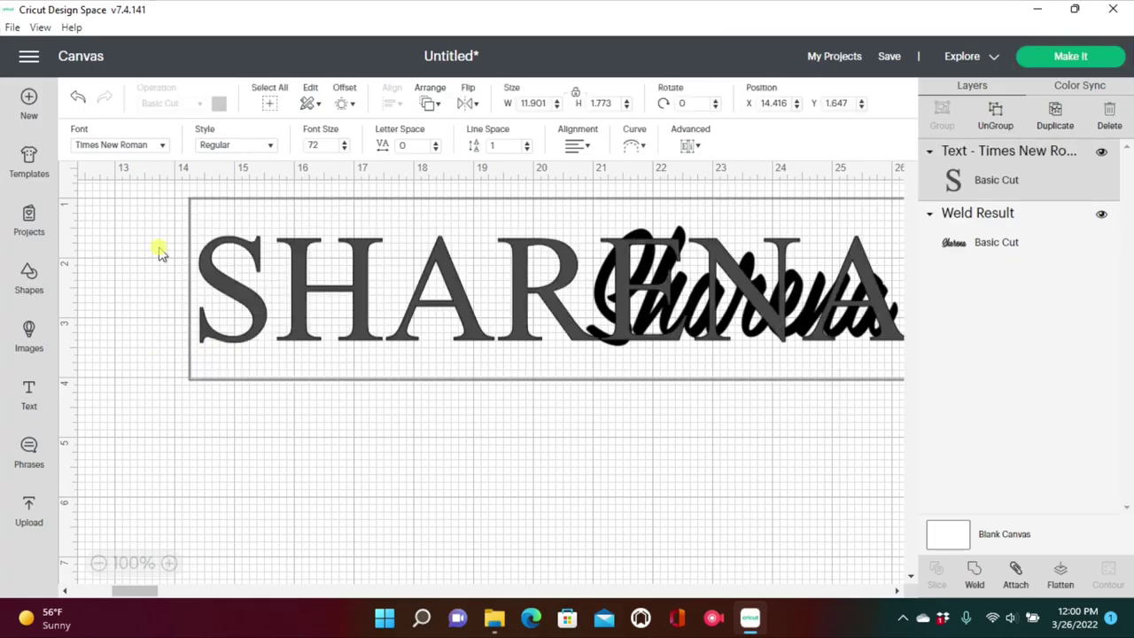
left_click_drag(355, 354, 264, 469)
left_click(218, 103)
left_click(235, 174)
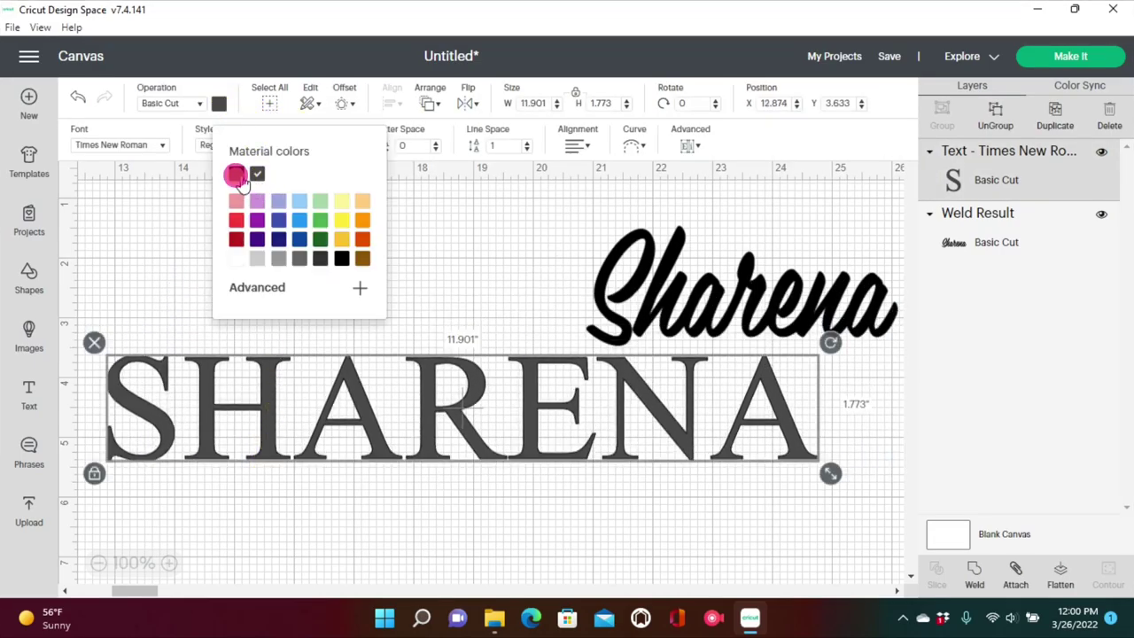
- Arrange the capitals above the script name and stretch them unproportionally to about 11.2 in wide by 4.2 in tall
left_click_drag(397, 379, 407, 257)
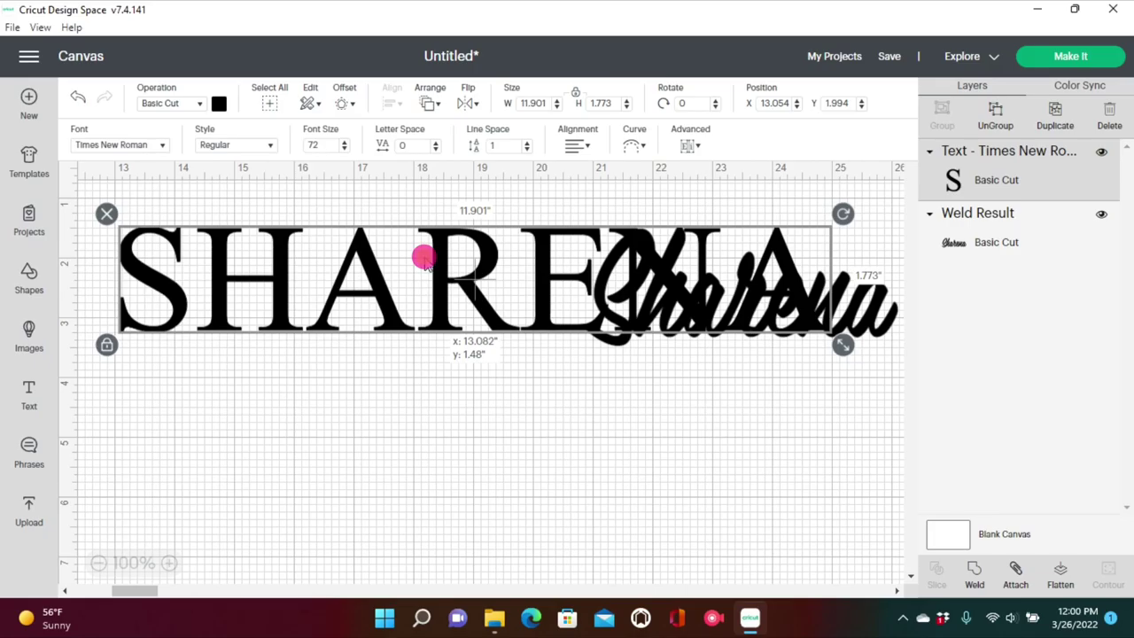
left_click_drag(839, 352, 602, 580)
left_click_drag(680, 285, 714, 292)
left_click(144, 351)
left_click_drag(870, 352, 832, 494)
left_click(816, 520)
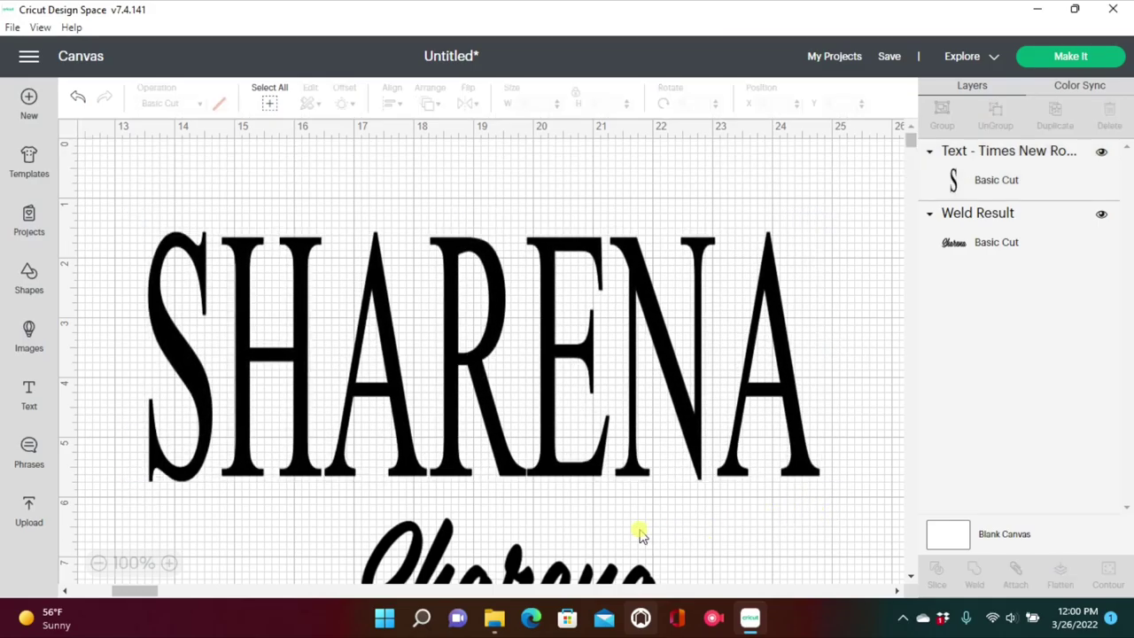
- Move the script name under the capitals and stretch it unproportionally to about 12.3 in wide by 0.9 in tall
scroll(645, 534, "down", 5)
left_click_drag(577, 455, 352, 452)
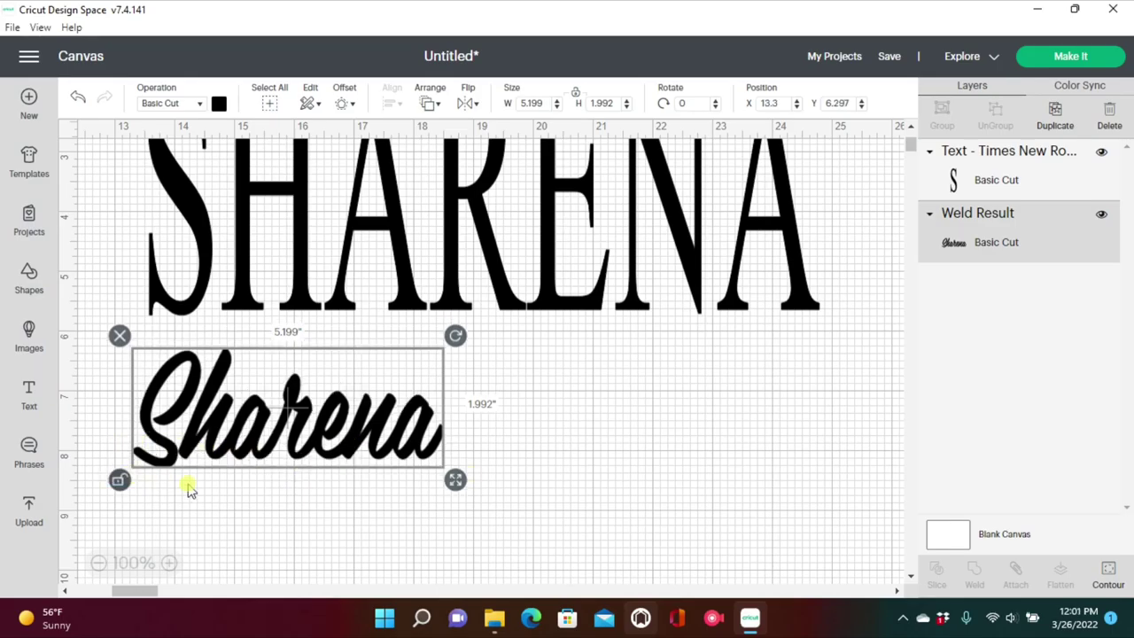
left_click_drag(455, 480, 886, 426)
left_click(740, 399)
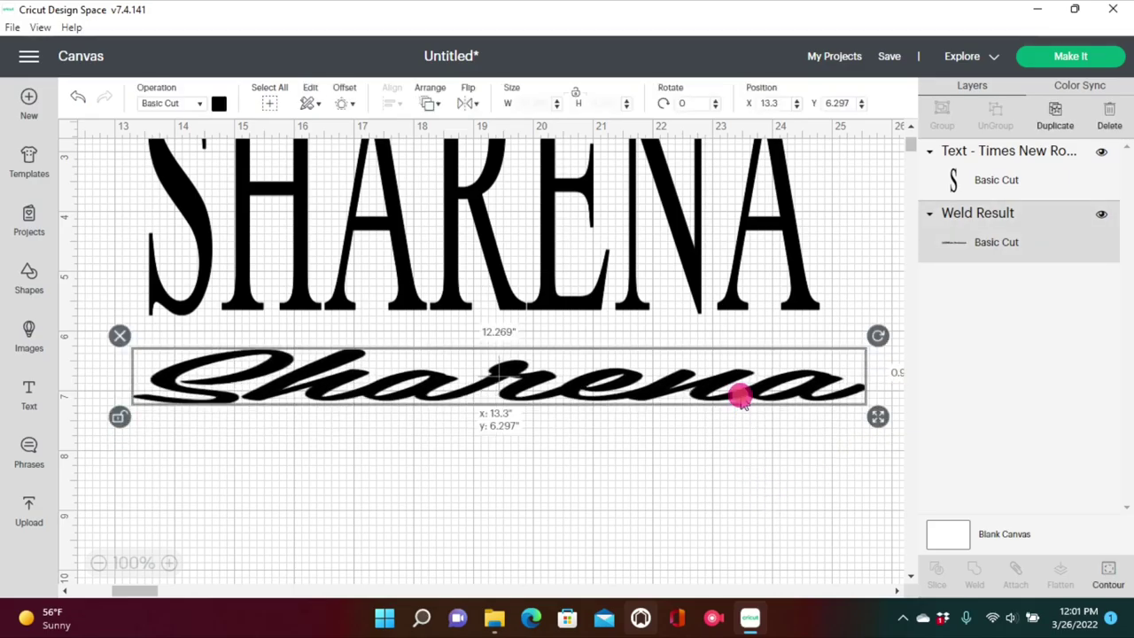
left_click_drag(741, 399, 736, 433)
- Apply a 0.111 in square-corner offset to the script name and move the black script down off the offset
left_click(346, 104)
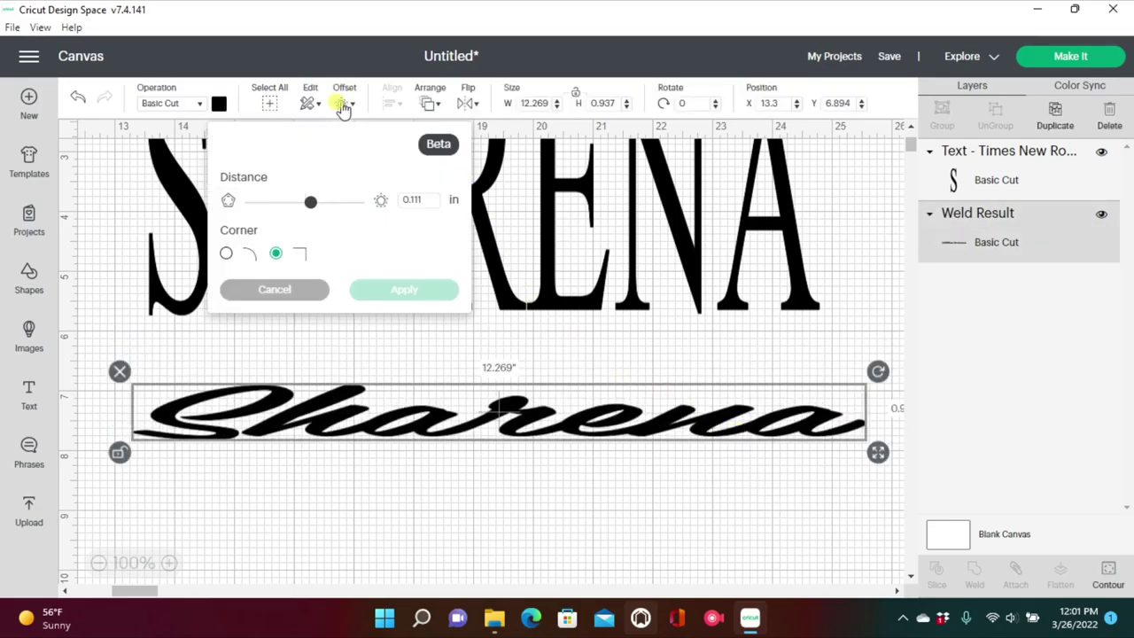
left_click(381, 287)
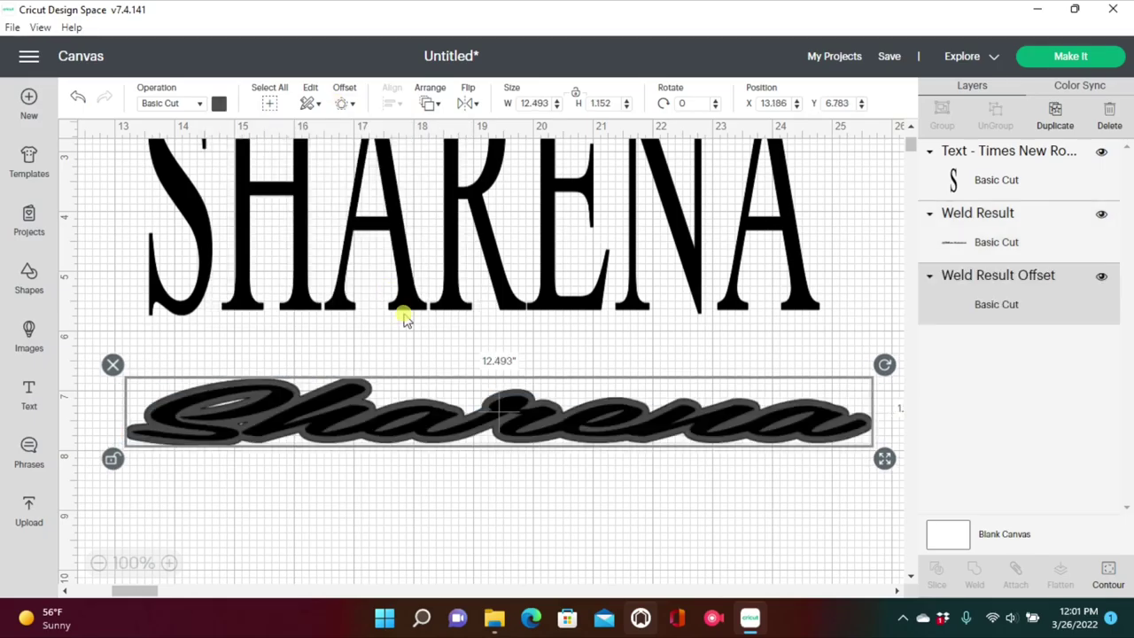
left_click(478, 452)
left_click_drag(479, 452, 473, 556)
scroll(519, 435, "up", 2)
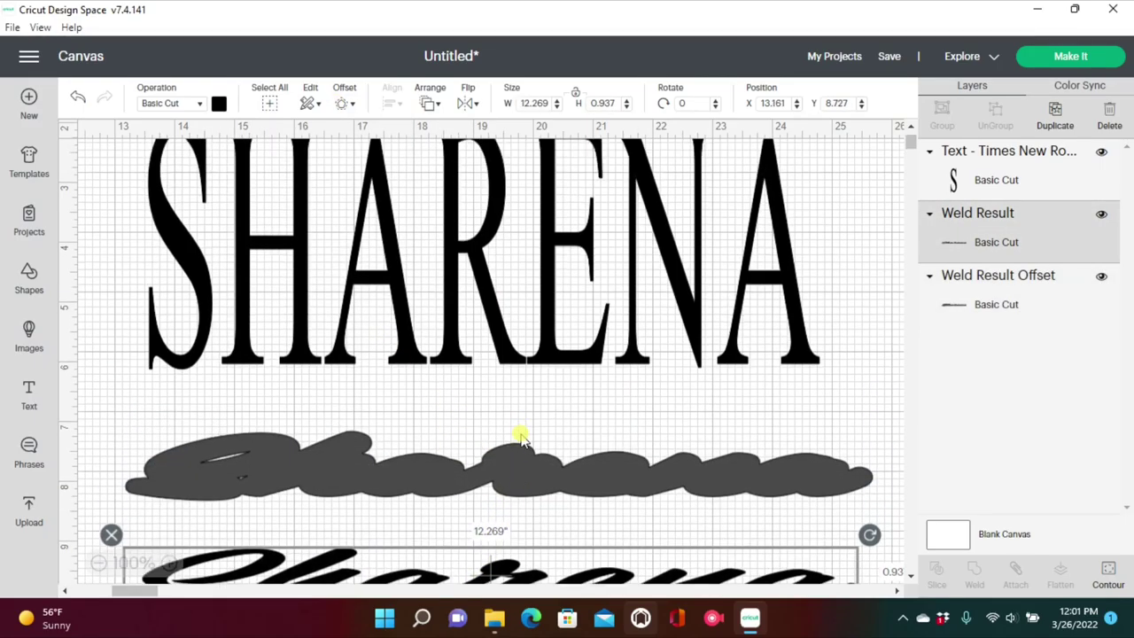
- Place the gray offset shape across the middle of the capitals and center the two vertically
left_click_drag(525, 474, 525, 273)
left_click_drag(735, 474, 181, 142)
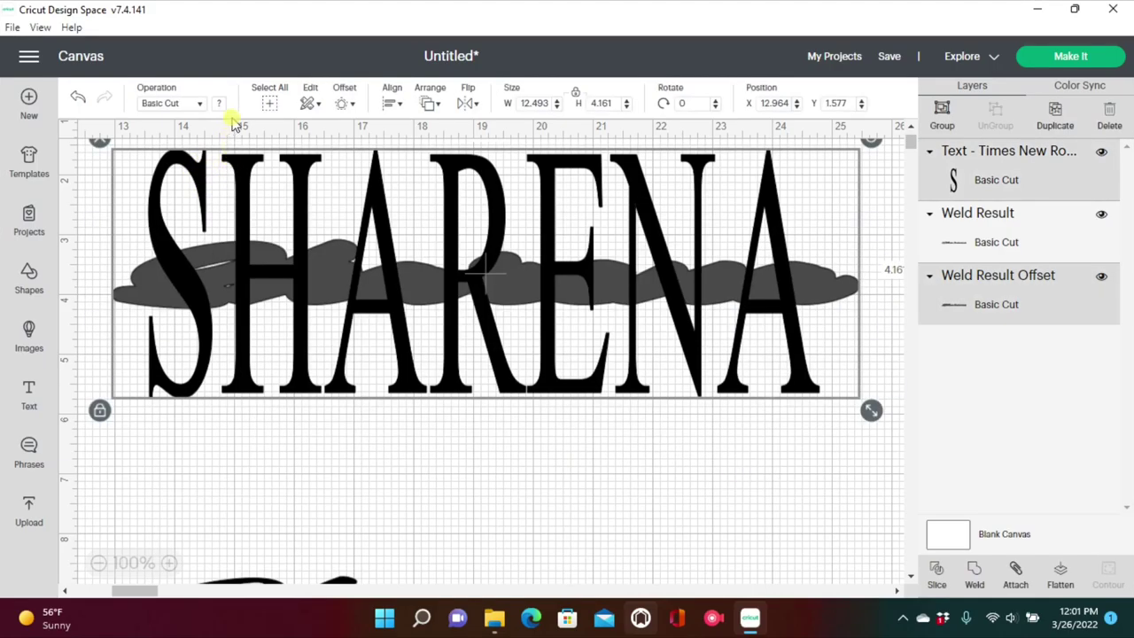
left_click(393, 103)
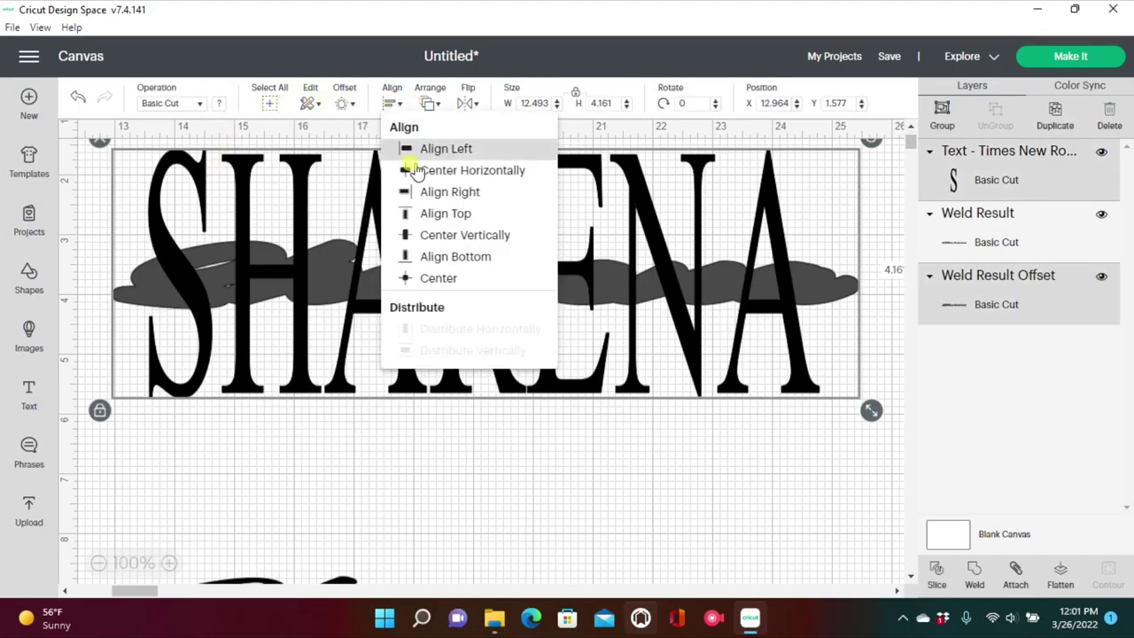
left_click(446, 238)
- Slice the capitals with the gray offset shape and move the cut capitals down away from the slice pieces
left_click_drag(701, 458, 239, 148)
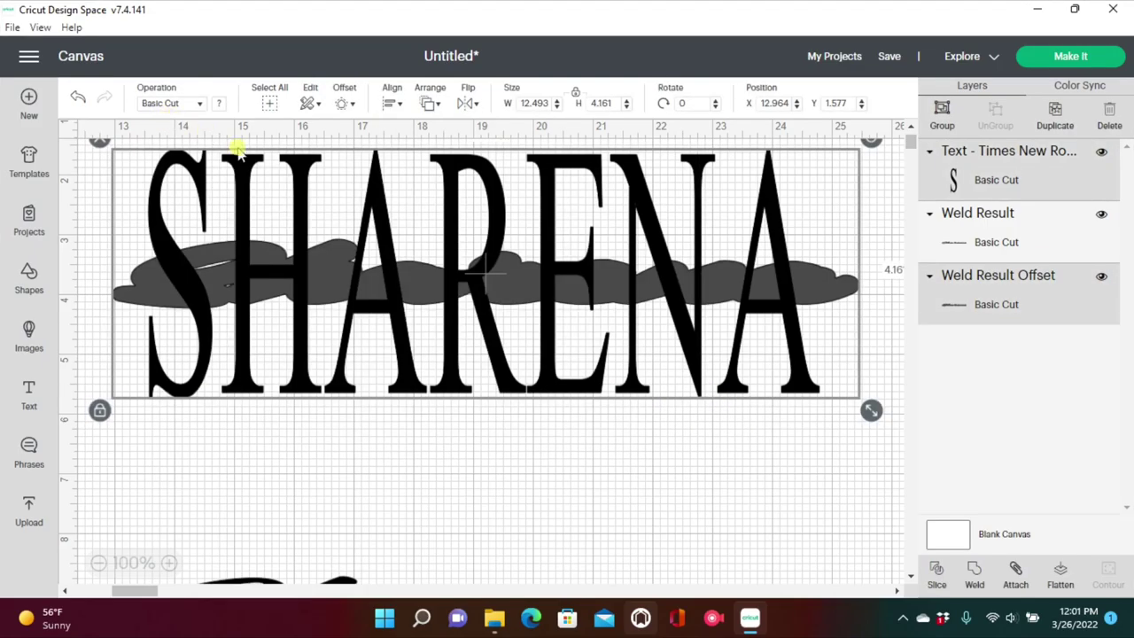
left_click(933, 577)
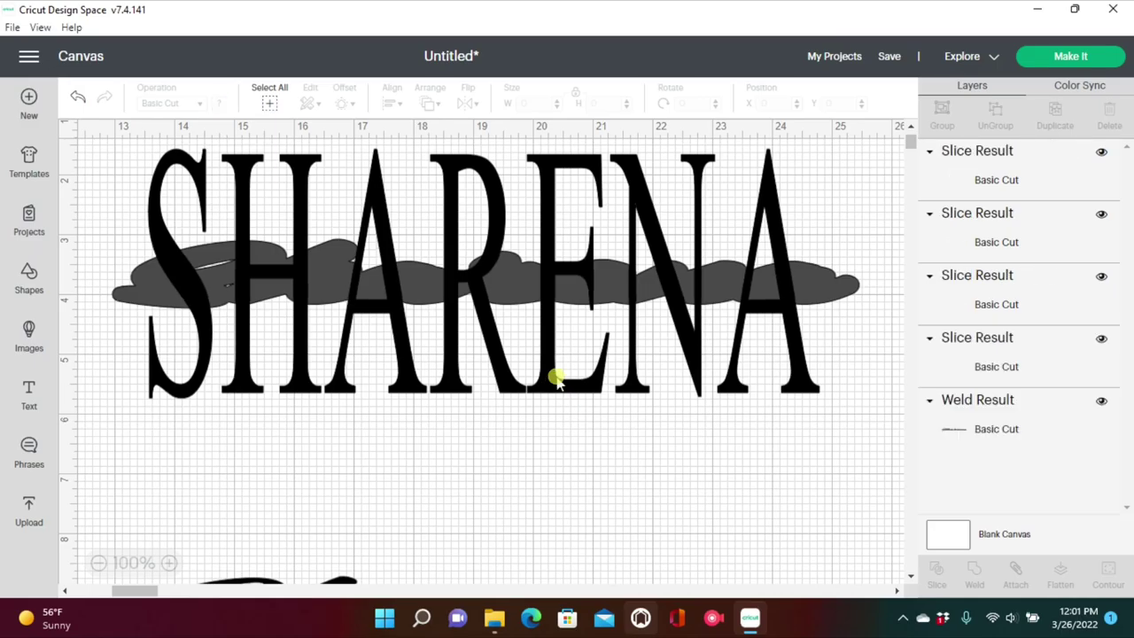
left_click_drag(557, 379, 546, 551)
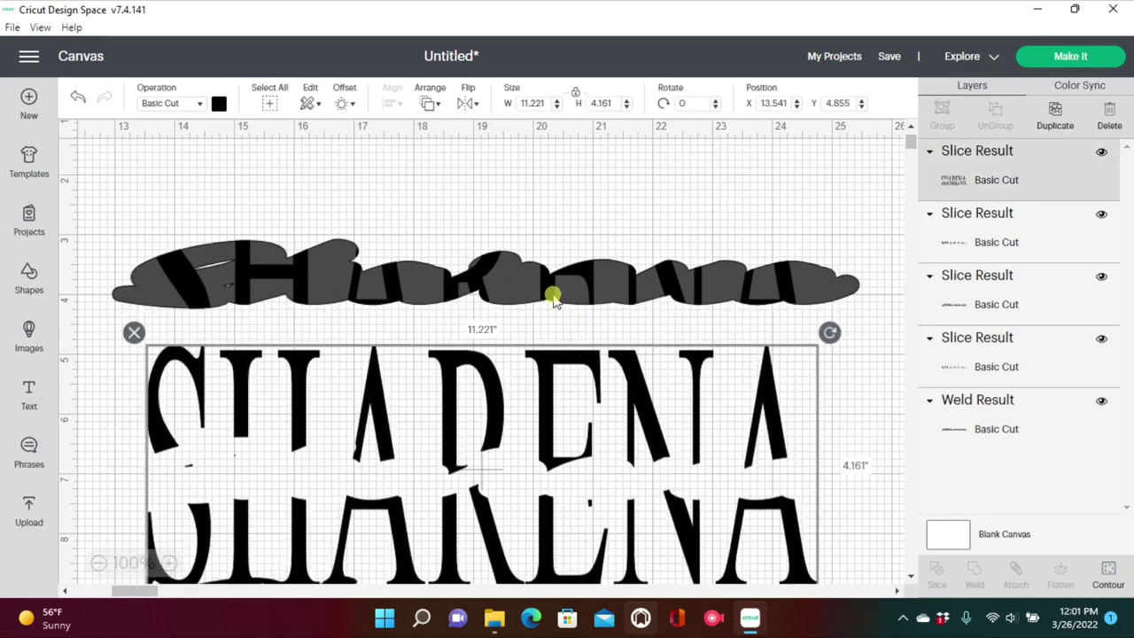
- Delete the leftover black and gray slice pieces above the cut capitals
left_click(552, 298)
left_click(145, 228)
left_click(164, 244)
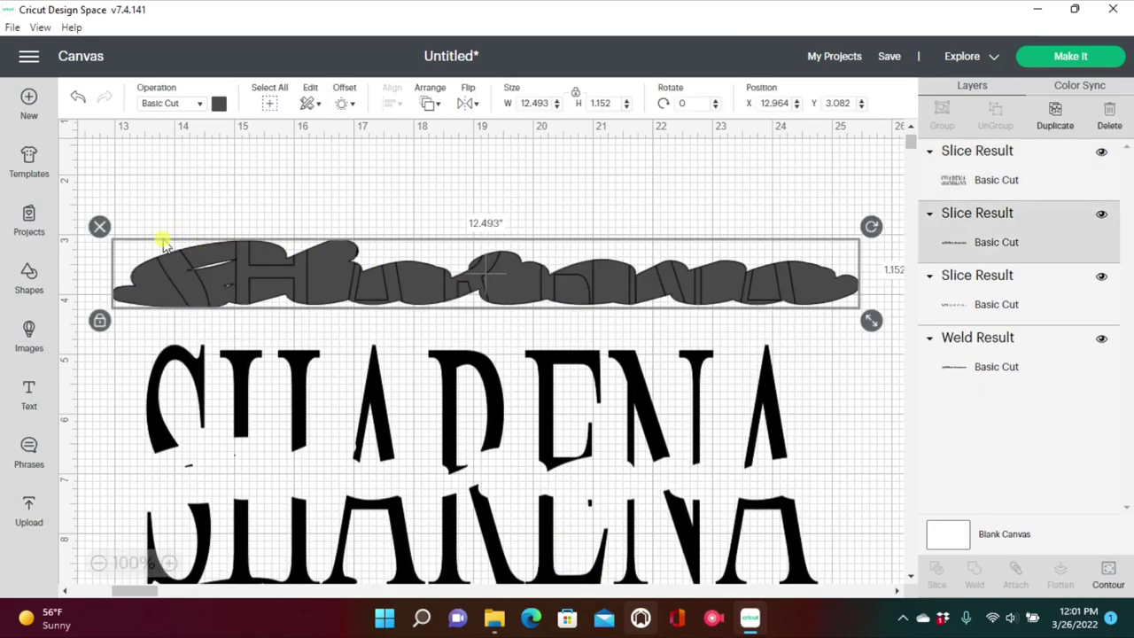
left_click(100, 227)
left_click(186, 266)
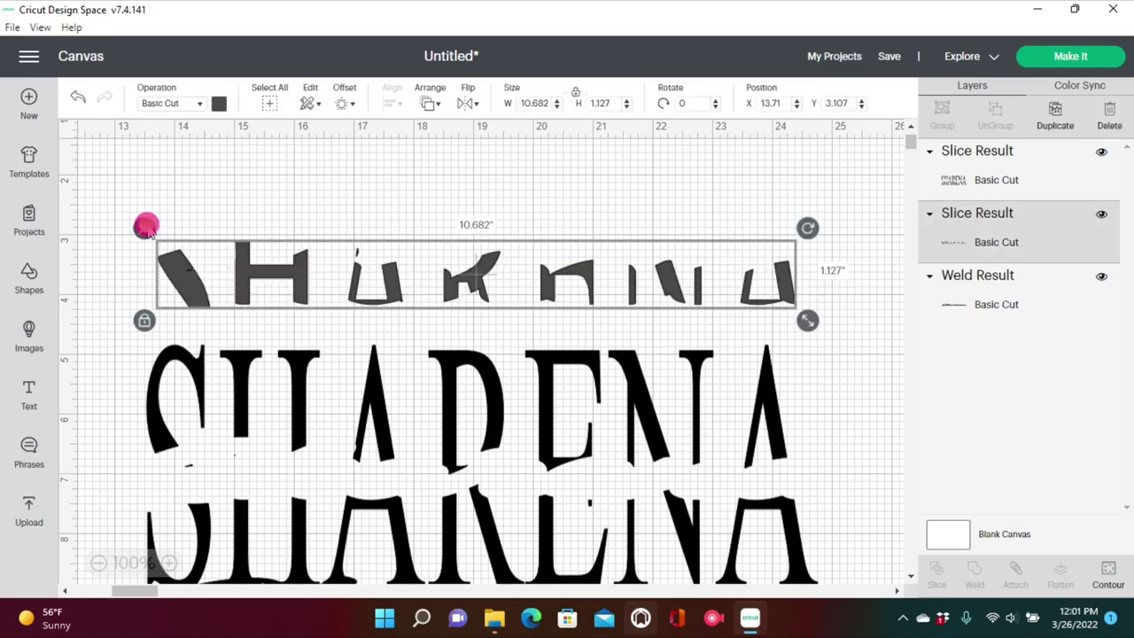
left_click(146, 228)
- Bring the script name close beneath the cut capitals and recolor it magenta with a custom color
left_click_drag(476, 572, 470, 375)
left_click(350, 534)
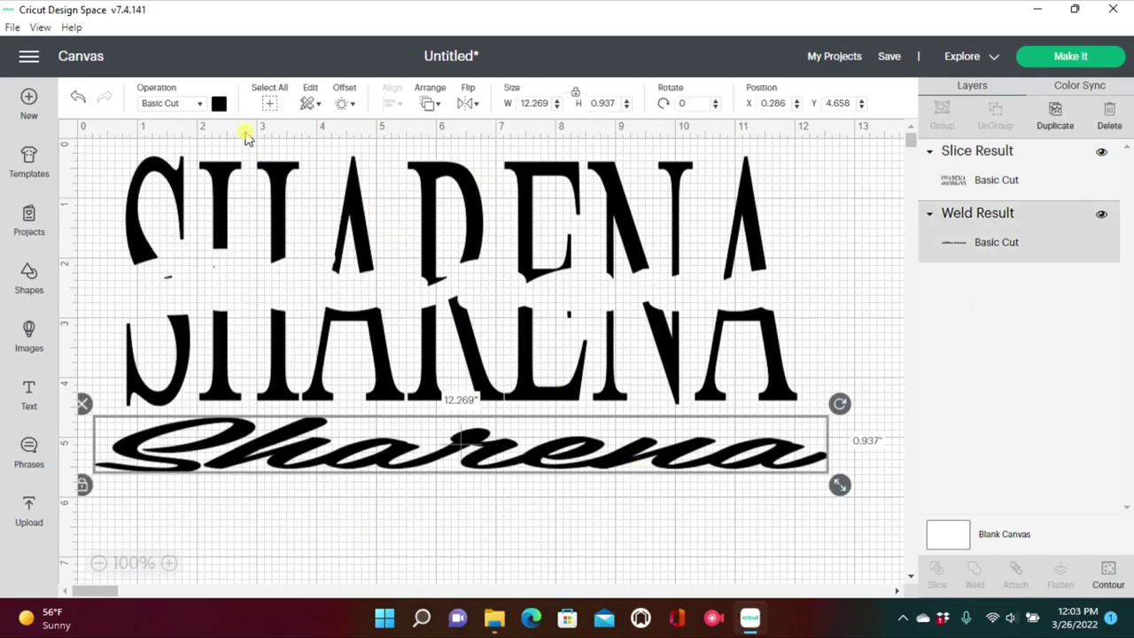
left_click(219, 104)
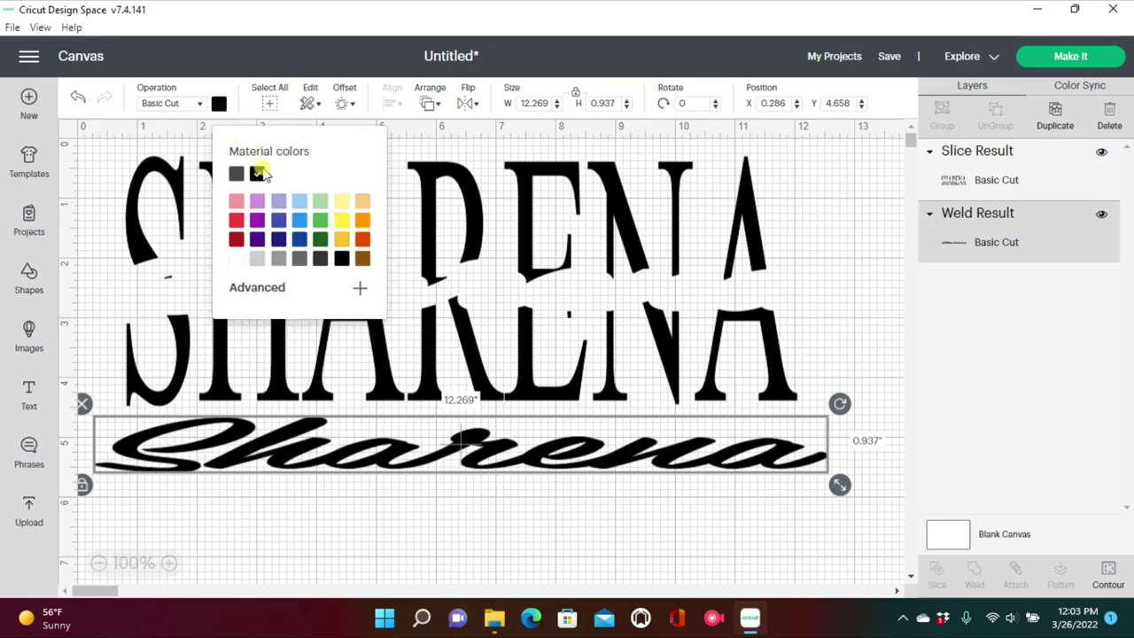
left_click(233, 207)
left_click(285, 287)
left_click(353, 438)
left_click(362, 307)
left_click(488, 532)
- Place the magenta script over the gap in the cut capitals and send it to the front
left_click_drag(527, 468, 535, 308)
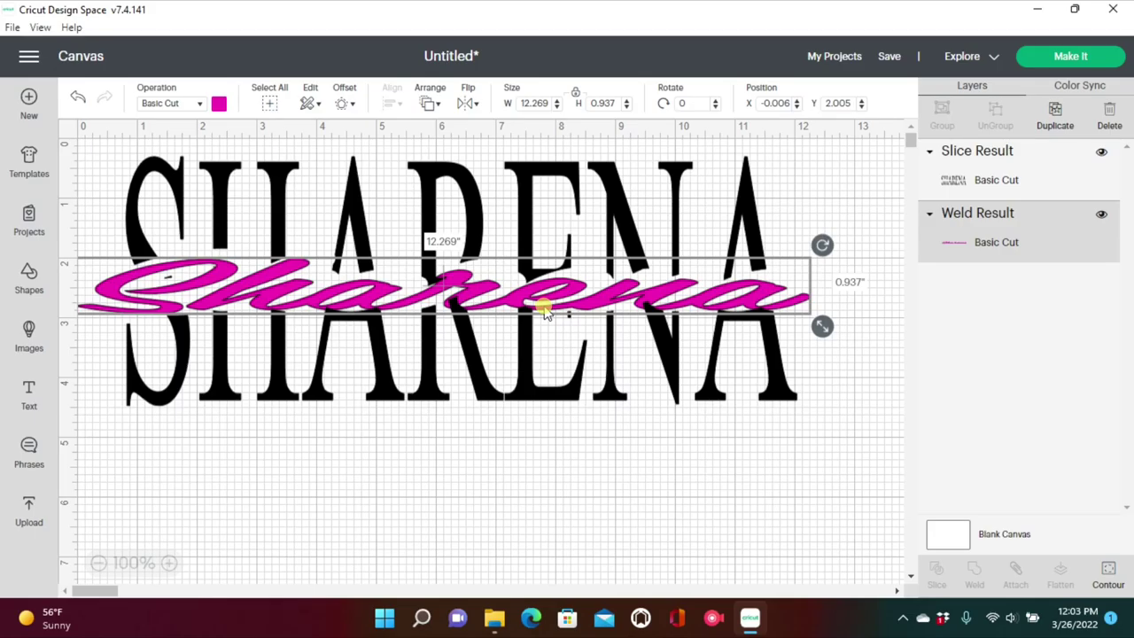
left_click(560, 317)
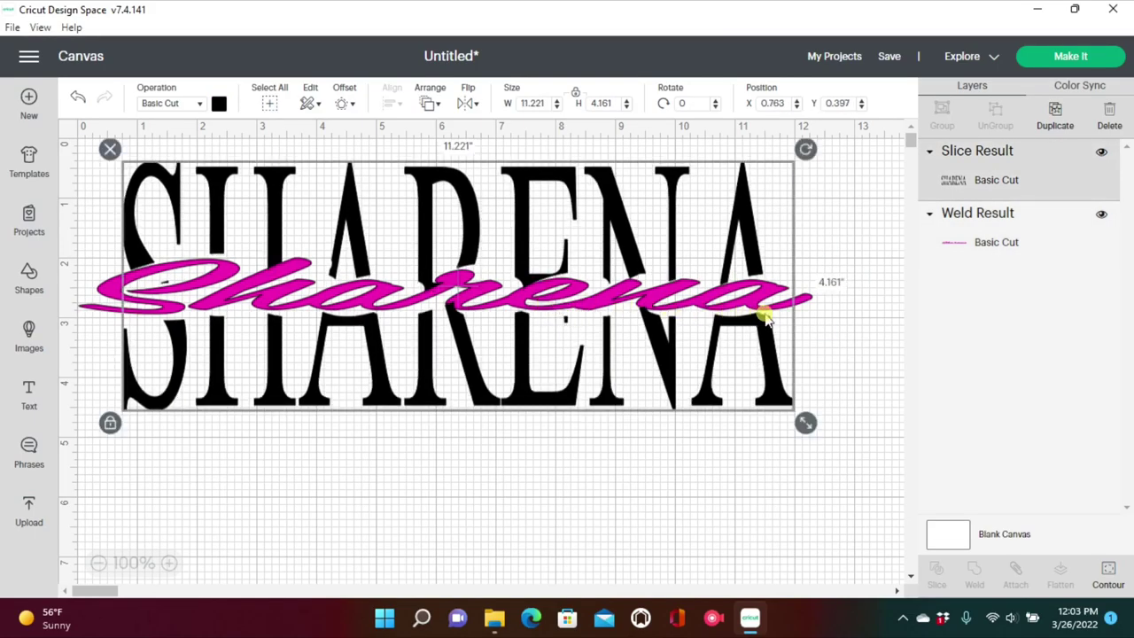
left_click(804, 299)
left_click(735, 273)
left_click(430, 103)
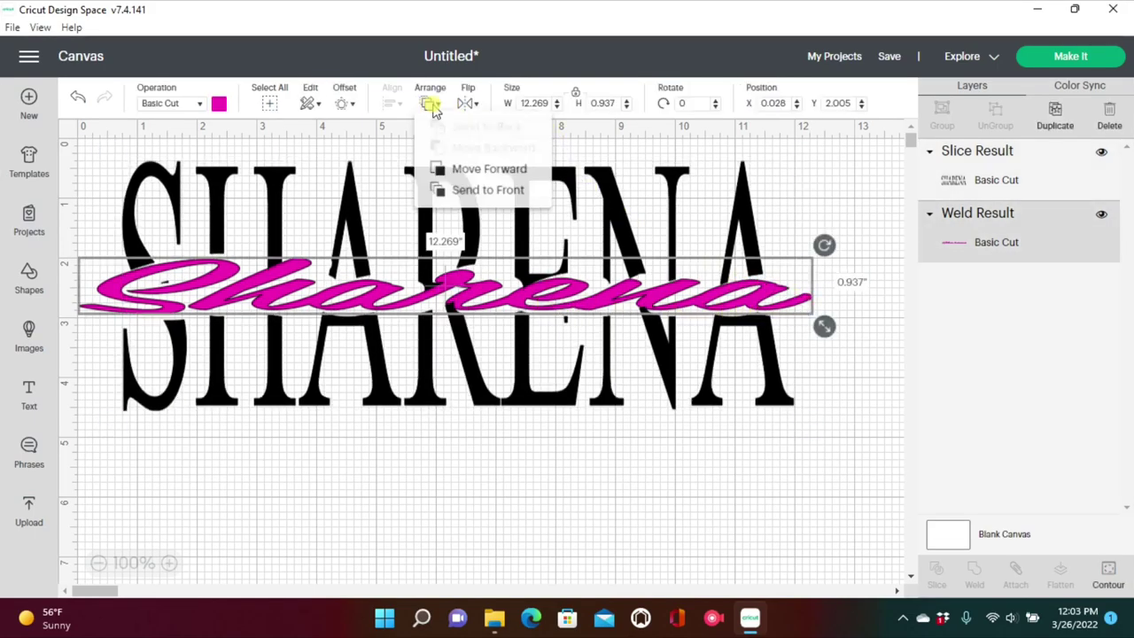
left_click(485, 190)
- Adjust the positions of the cut capitals and the magenta script so the script sits evenly inside the gap
left_click_drag(489, 295, 465, 302)
left_click_drag(462, 353, 493, 375)
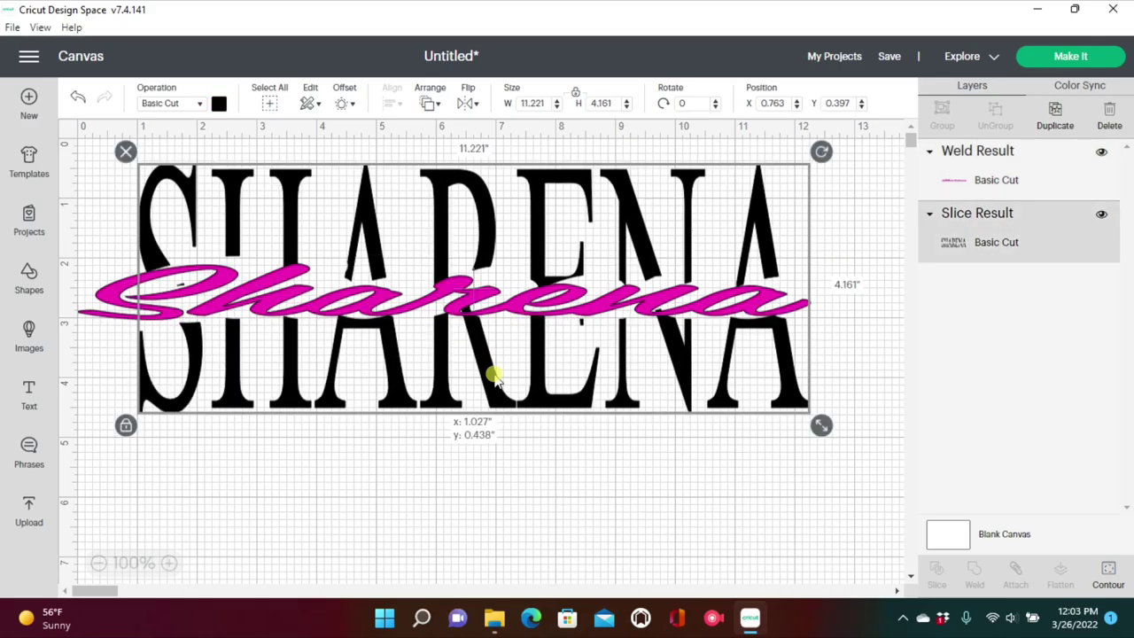
left_click_drag(498, 316, 539, 307)
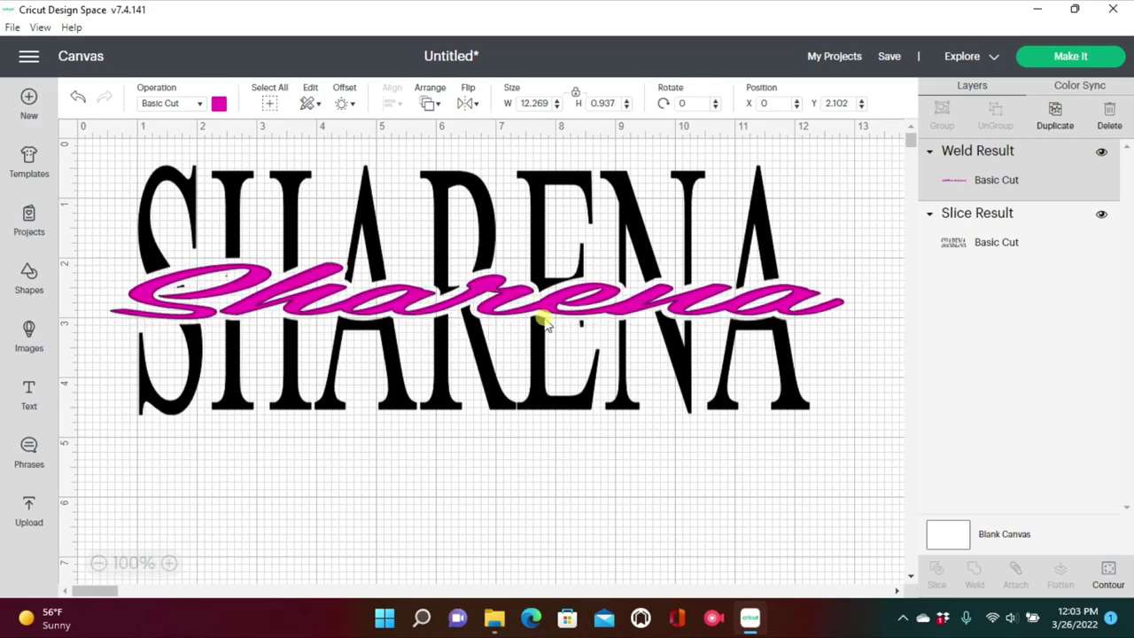
left_click(533, 461)
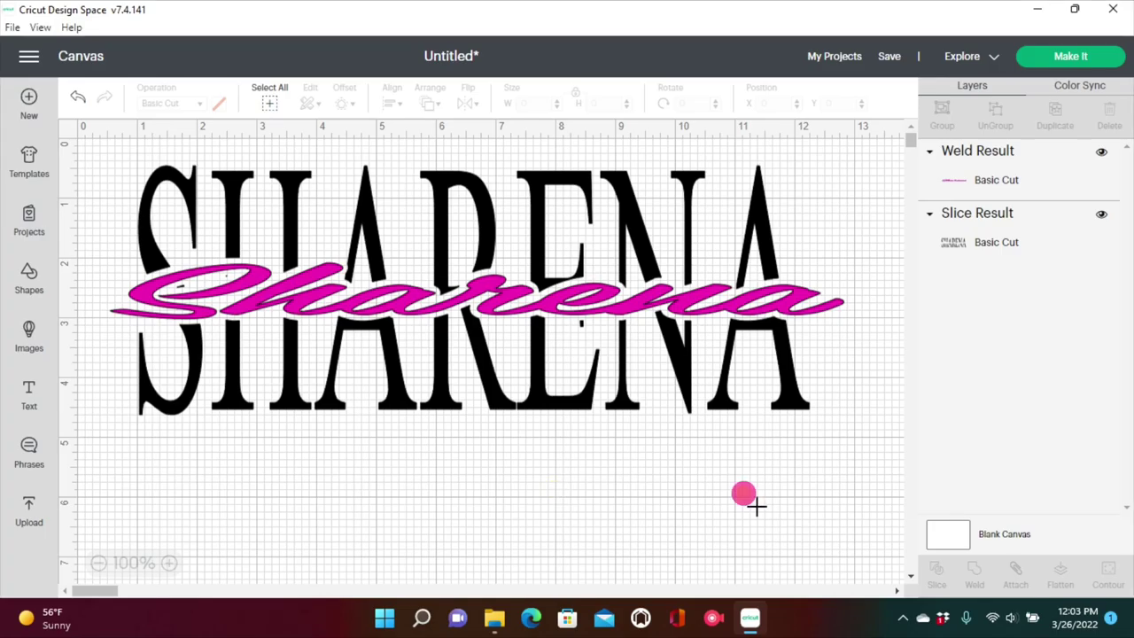
- Group the script with the cut capitals, unlock the proportions, and narrow the group to about 7.7 in wide near the canvas center
left_click_drag(755, 505, 206, 161)
left_click(930, 129)
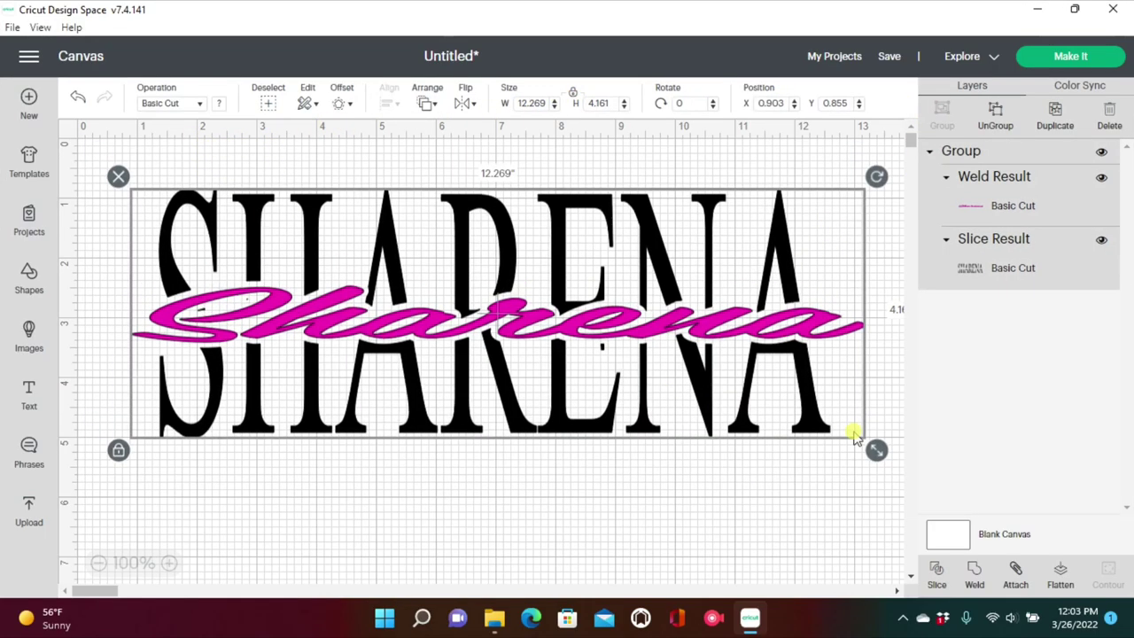
left_click(119, 450)
left_click_drag(856, 448, 602, 448)
left_click_drag(522, 405, 613, 414)
left_click(626, 467)
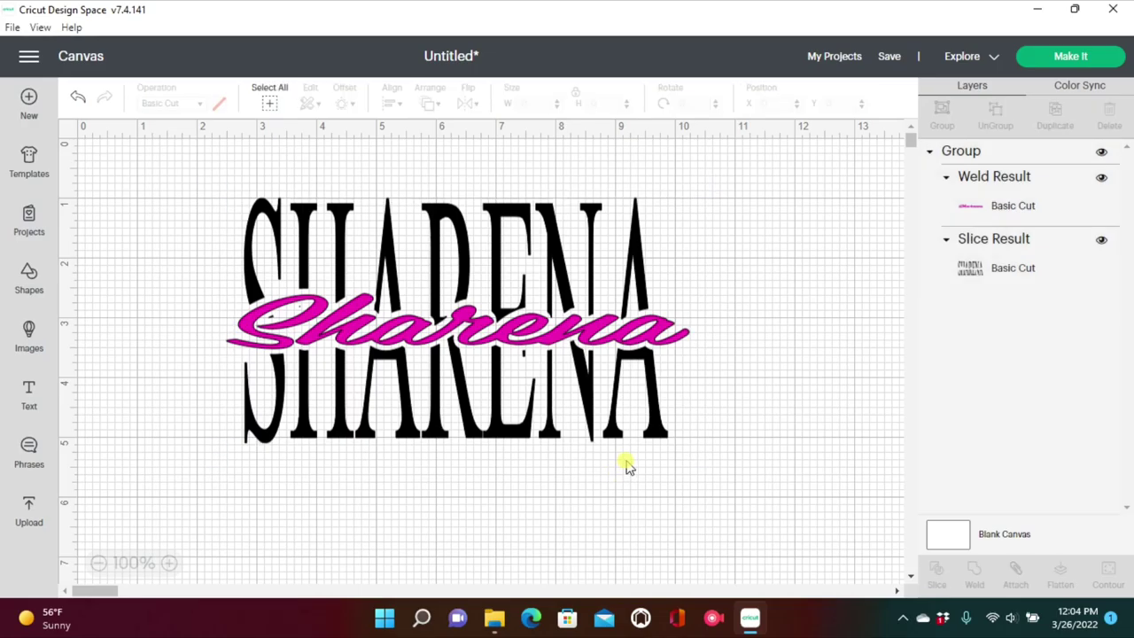